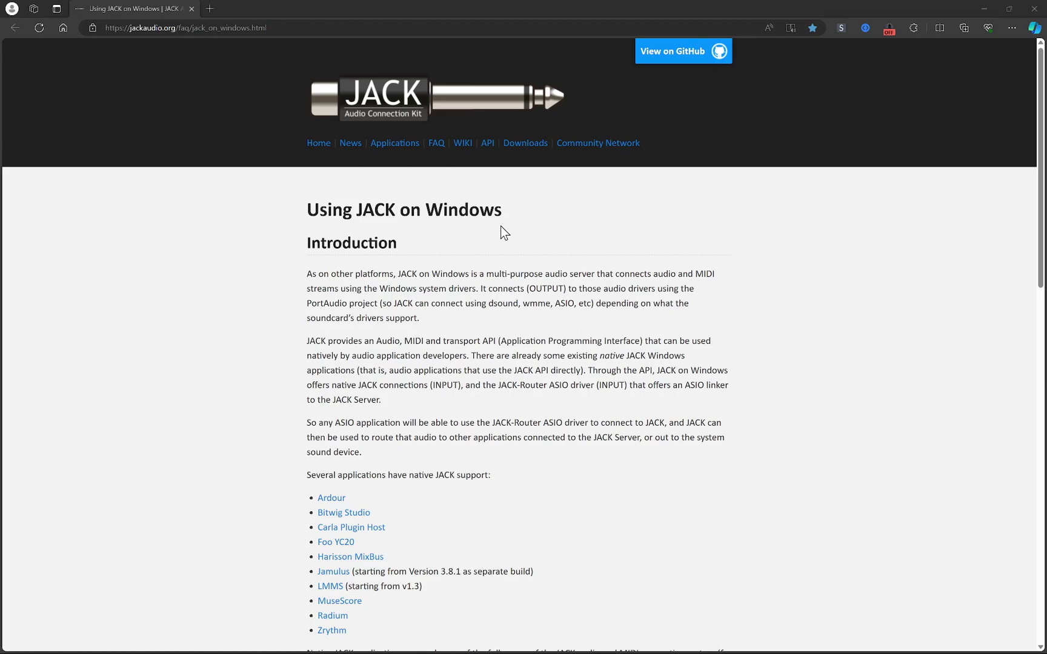
- Check the JACK downloads page, then close Edge to return to the ProTools + JACK + DAR folder
scroll(498, 250, "down", 15)
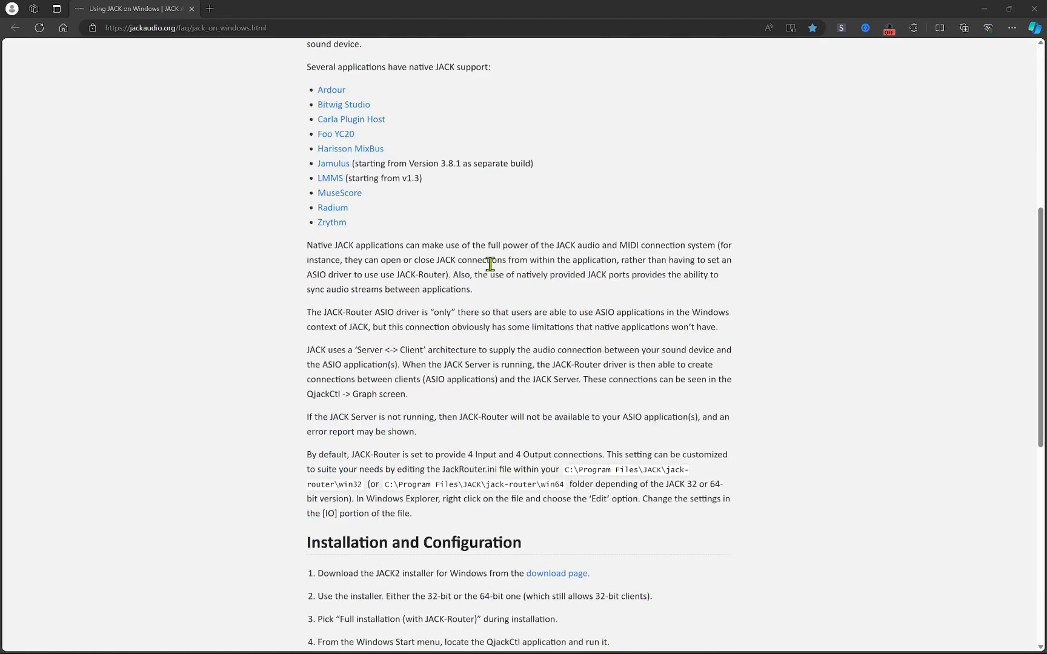
scroll(507, 310, "up", 12)
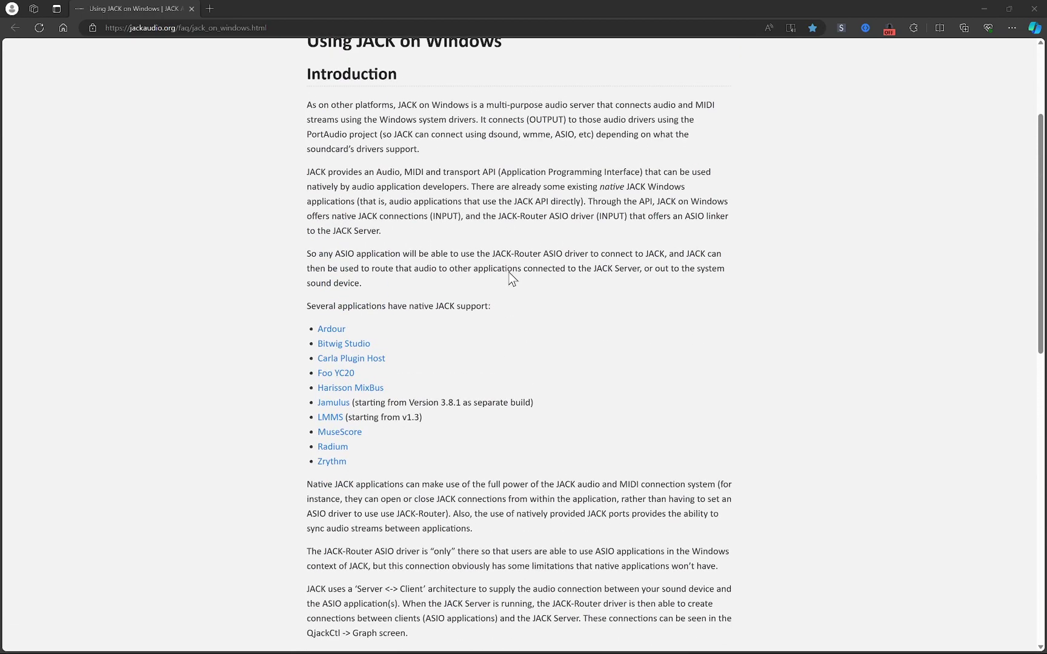
scroll(506, 292, "down", 15)
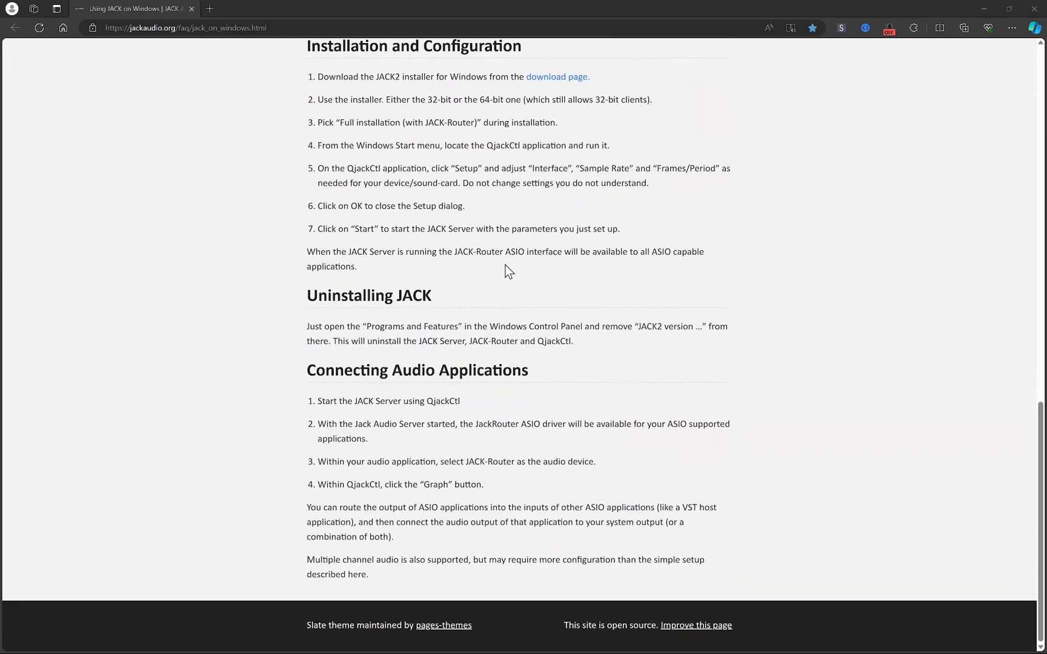
scroll(597, 281, "up", 15)
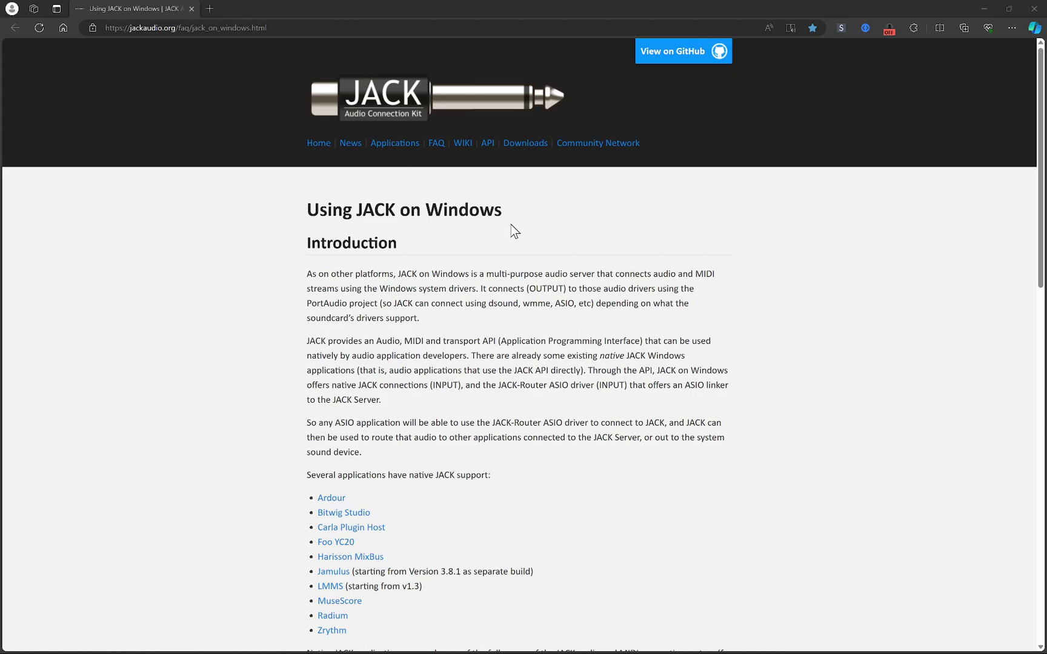
left_click(524, 144)
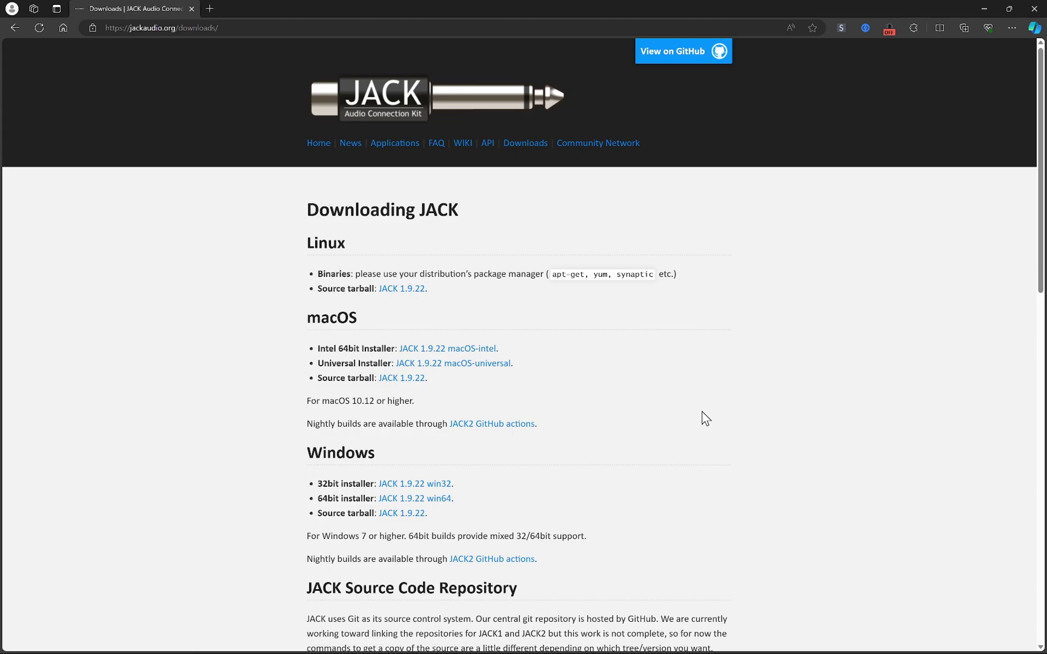
left_click(1034, 8)
left_click(307, 298)
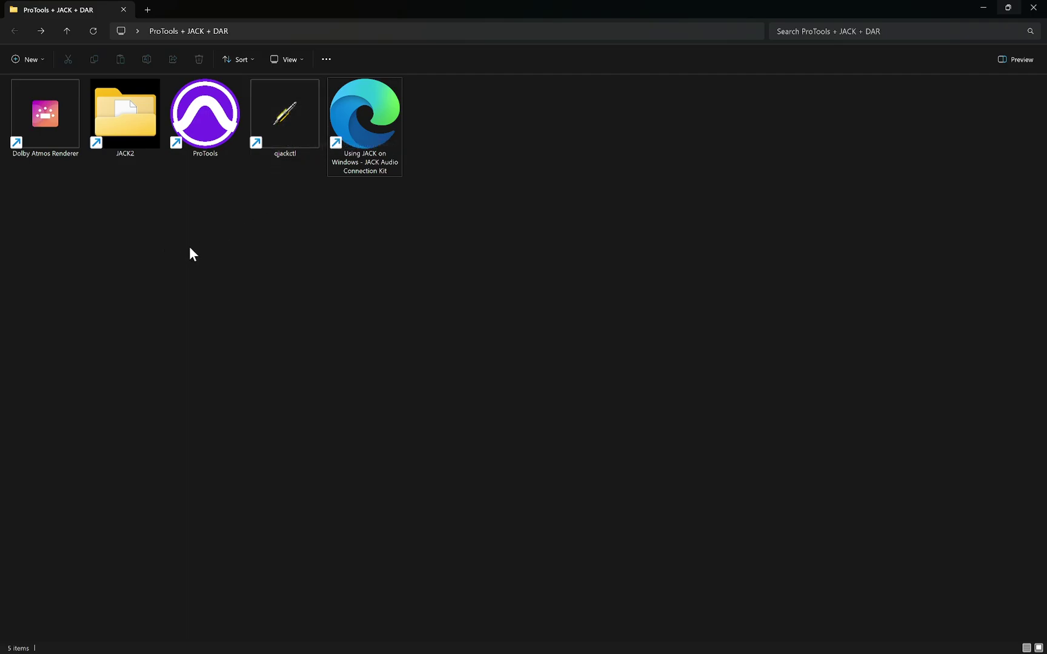
- Open the JACK2 shortcut and go to the jack-router win64 folder holding JackRouter.ini
double_click(115, 120)
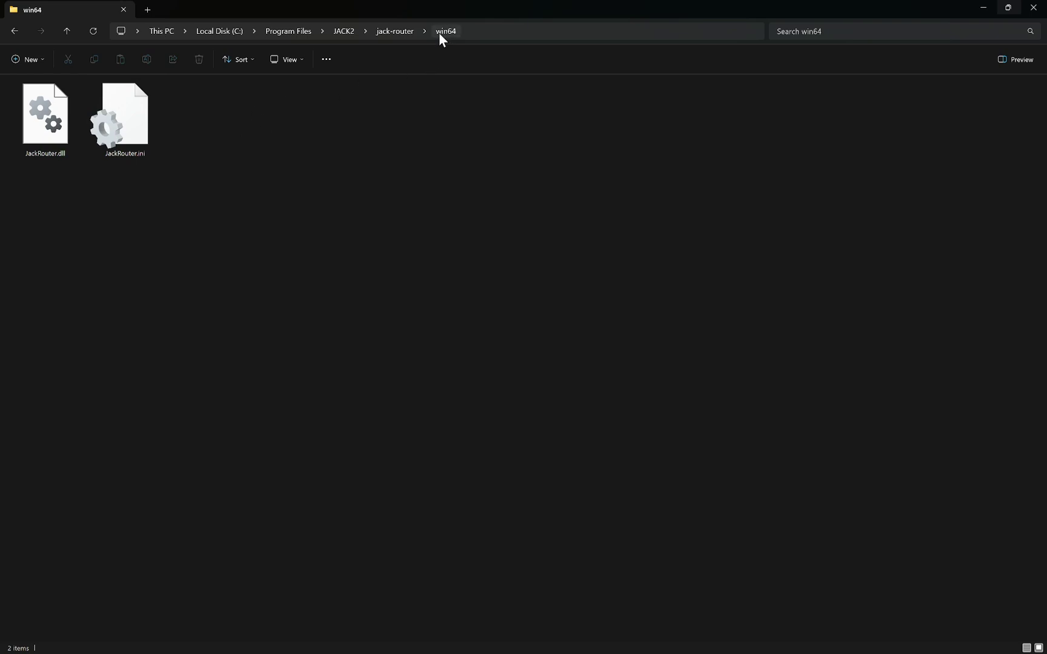
left_click(131, 136)
right_click(130, 127)
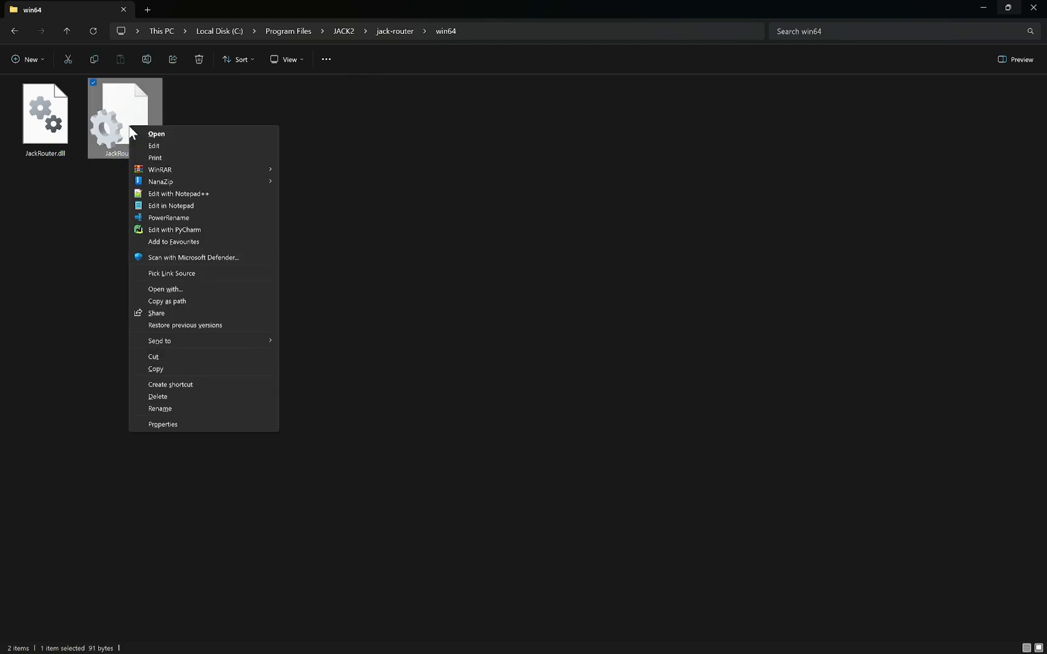
left_click(155, 424)
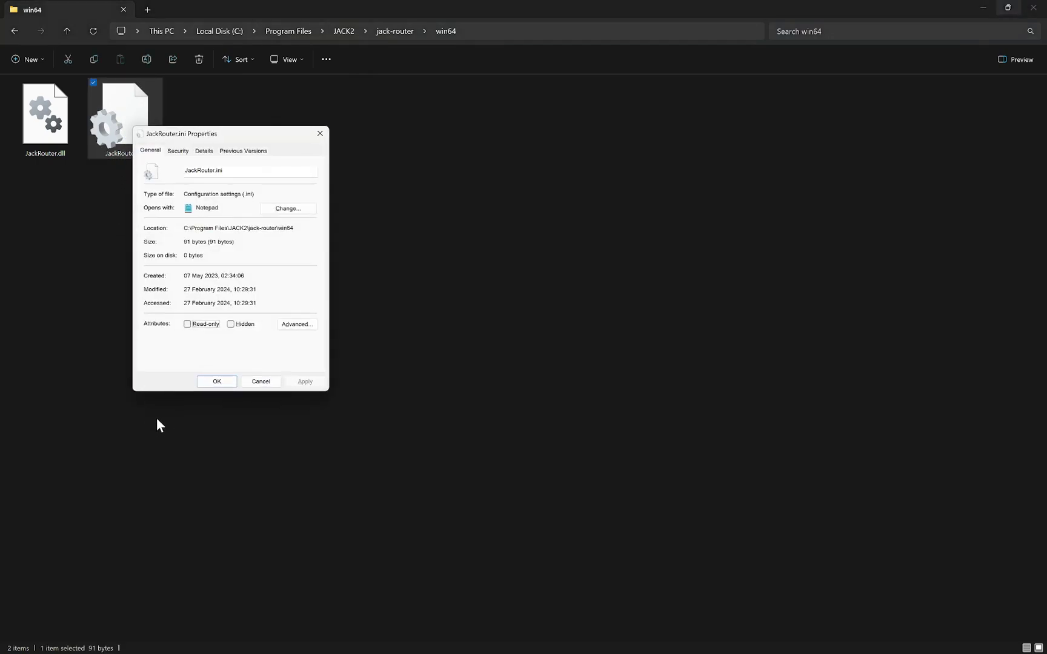
left_click(187, 326)
left_click(188, 325)
left_click(305, 384)
left_click(175, 152)
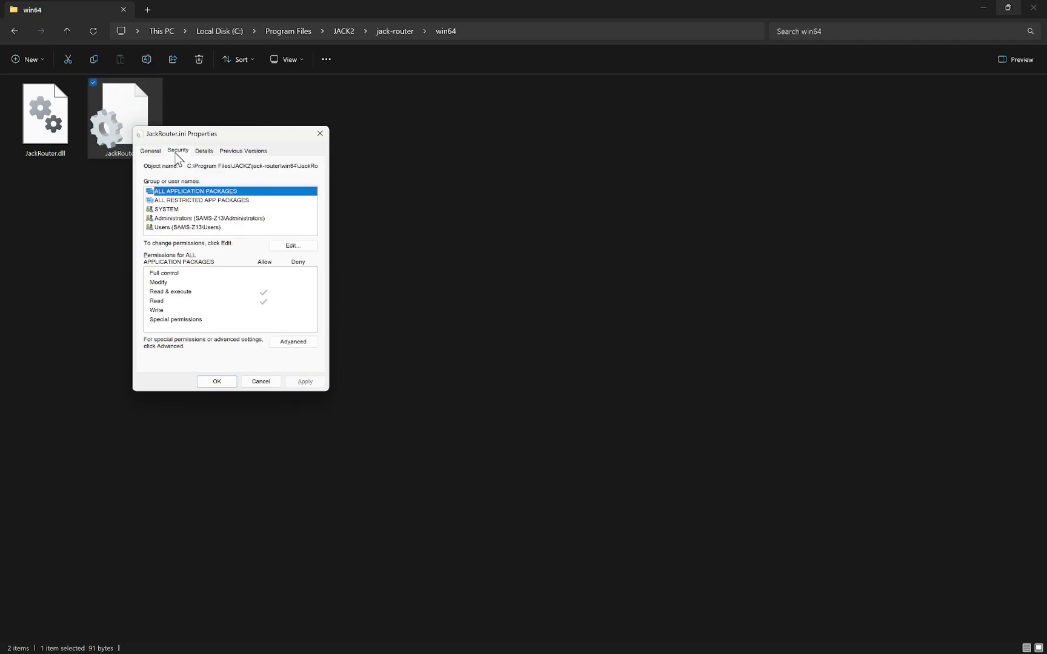
left_click(170, 228)
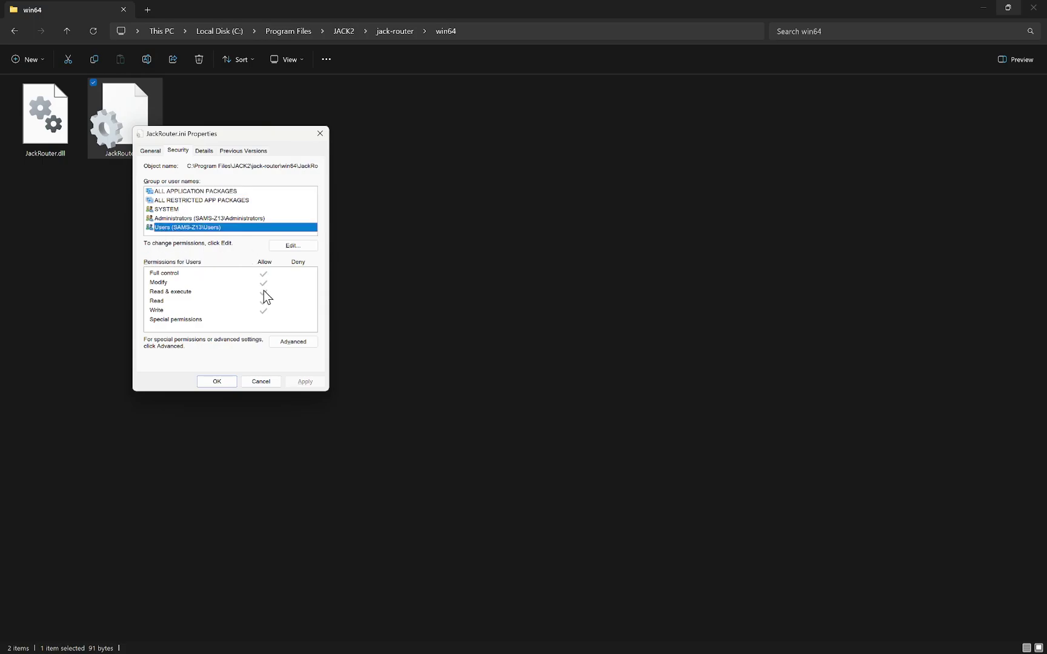
left_click(261, 382)
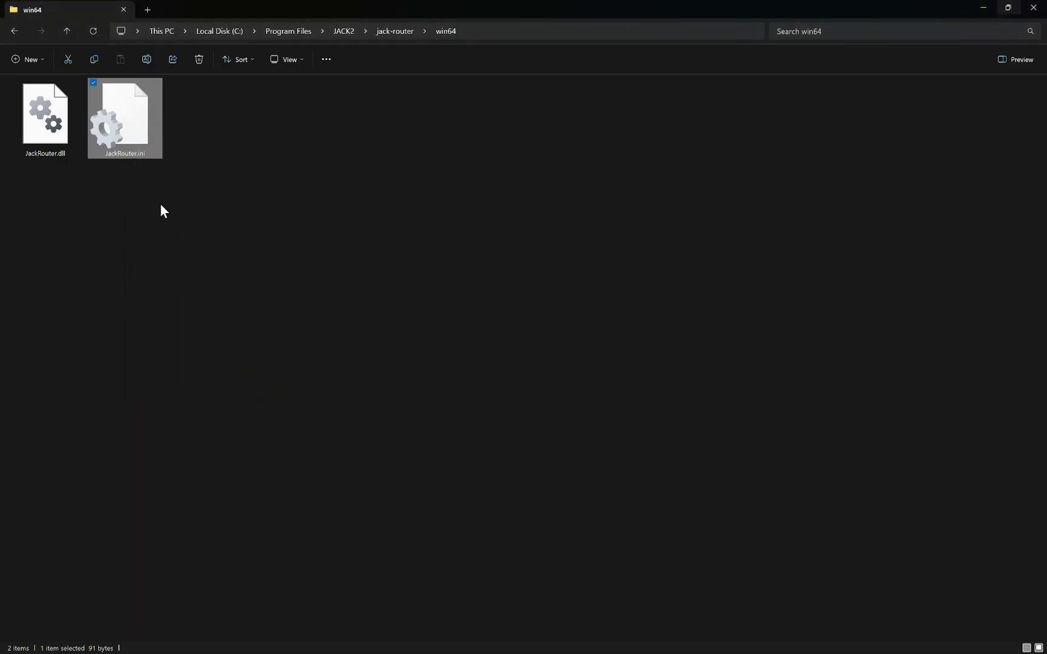
- Open JackRouter.ini in Notepad and set both input and output to 129
double_click(135, 129)
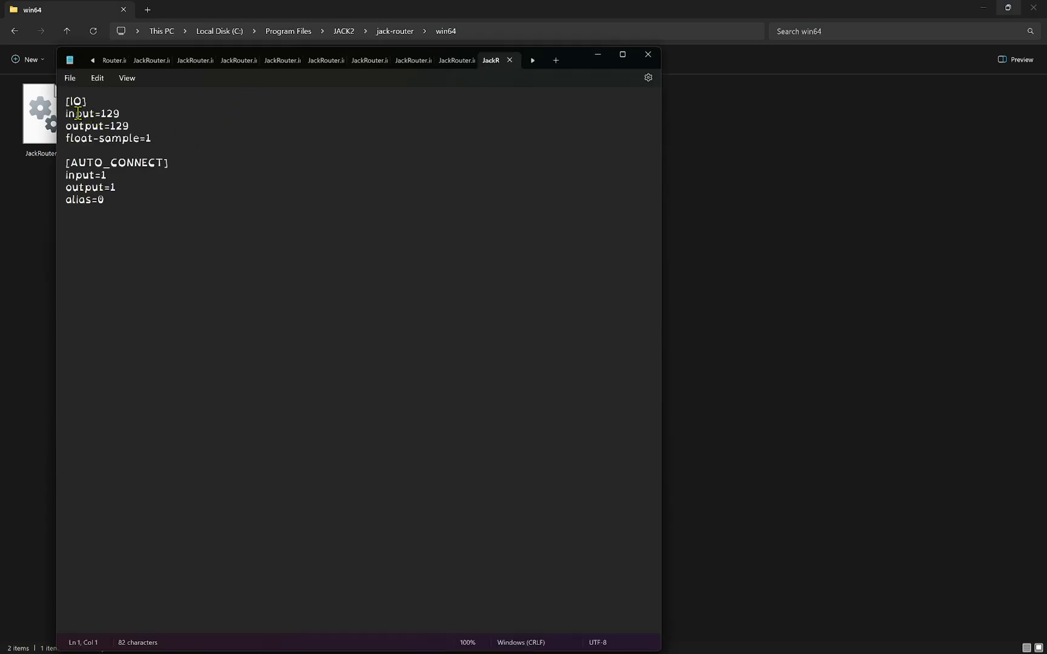
left_click_drag(100, 114, 129, 127)
type("44")
left_click_drag(101, 114, 118, 127)
type("129129")
- Review the float-sample and [AUTO_CONNECT] settings, then save JackRouter.ini
left_click_drag(166, 135, 73, 139)
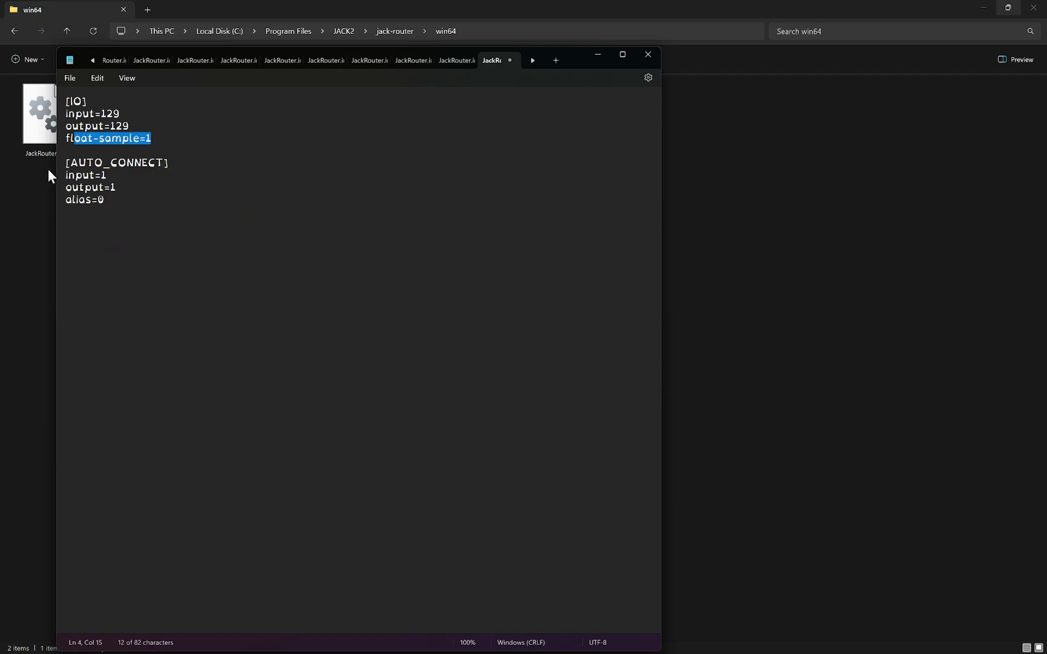
left_click_drag(54, 165, 303, 242)
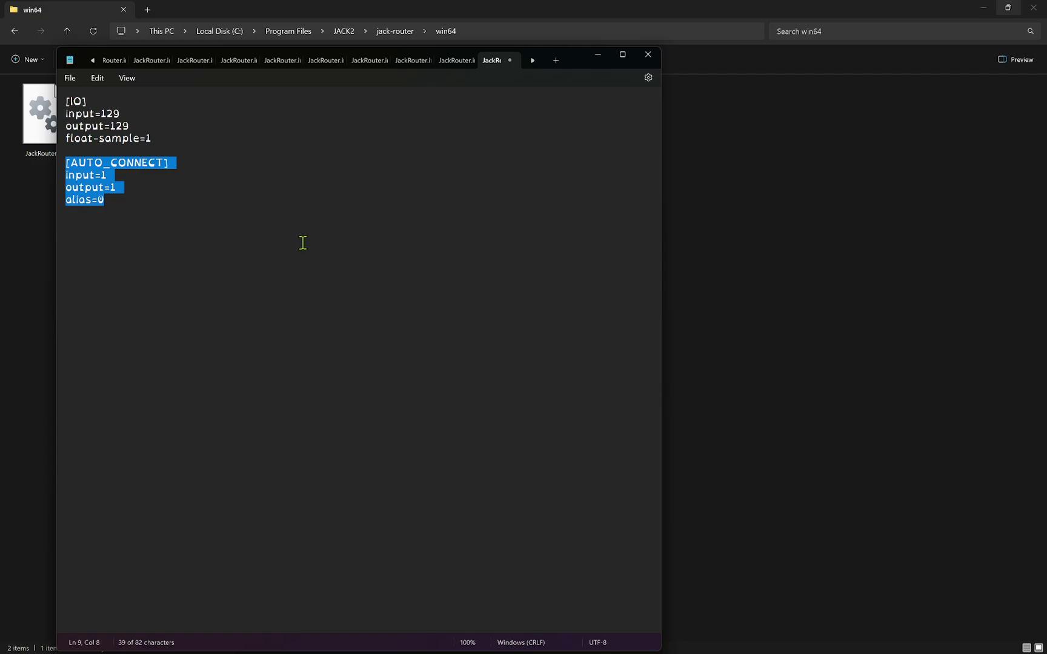
left_click(333, 234)
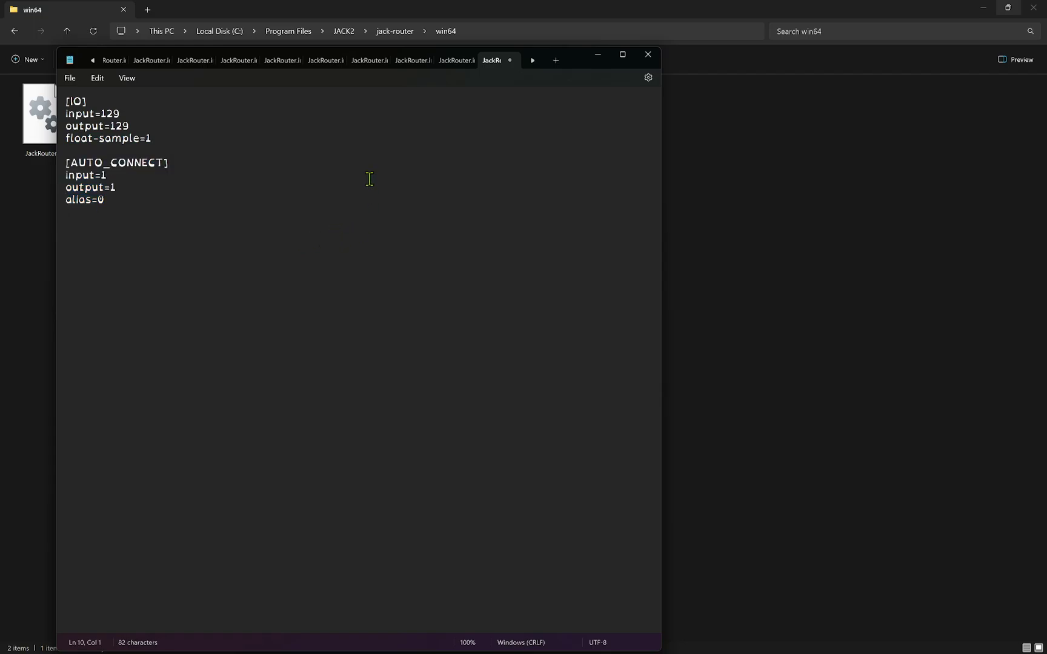
left_click(68, 78)
left_click(397, 162)
- Close Notepad, reopen JackRouter.ini to verify the 129 values, then return to ProTools + JACK + DAR
left_click(647, 58)
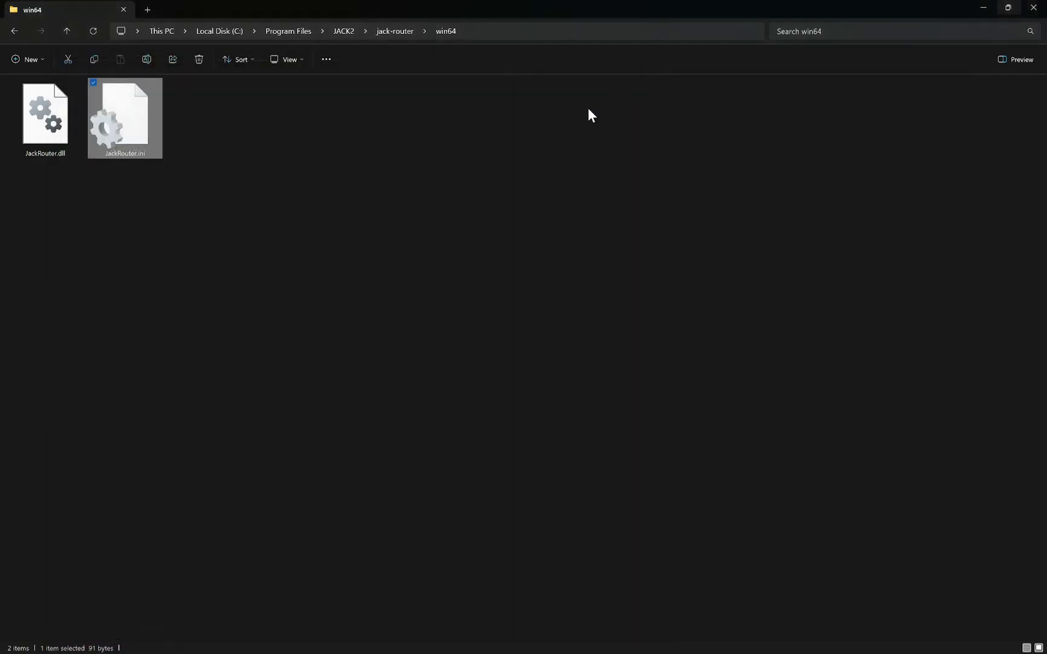
double_click(140, 130)
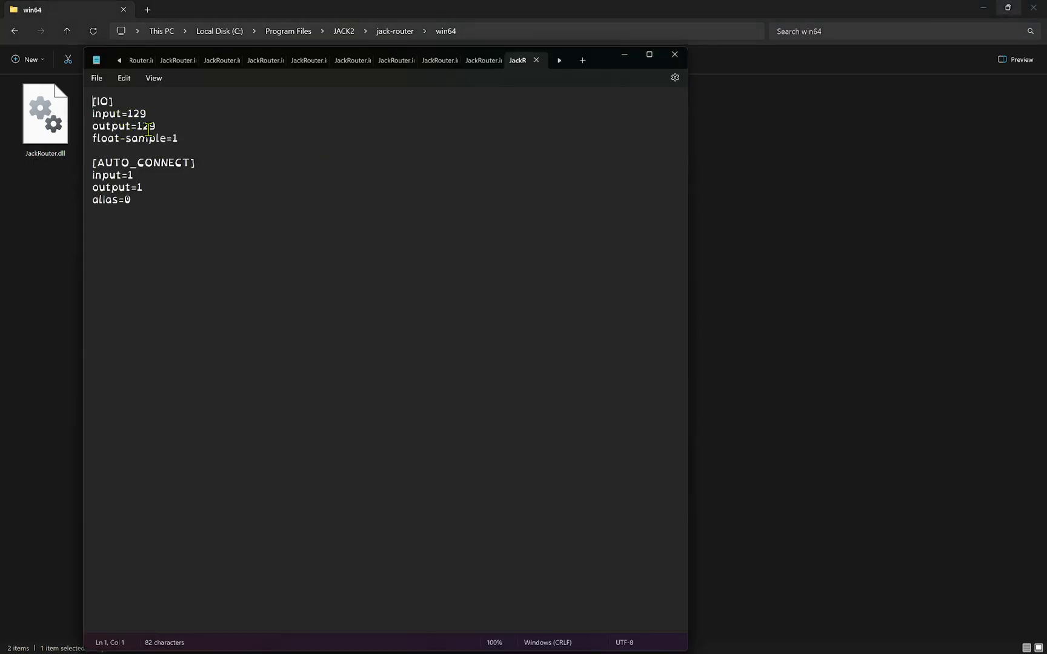
left_click(671, 56)
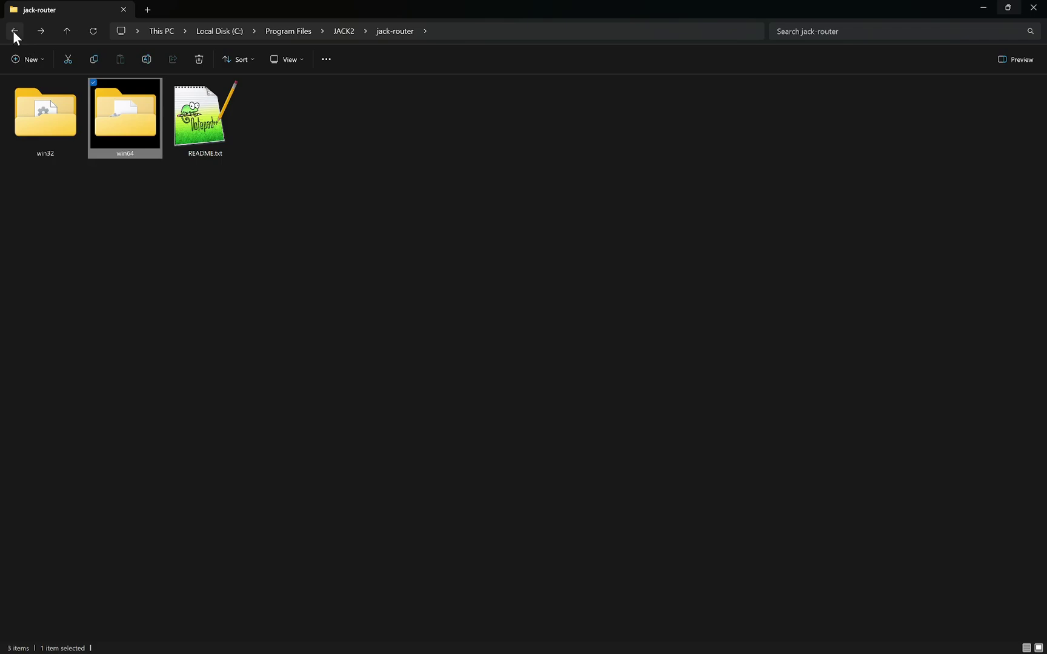
left_click(14, 31)
left_click(14, 31)
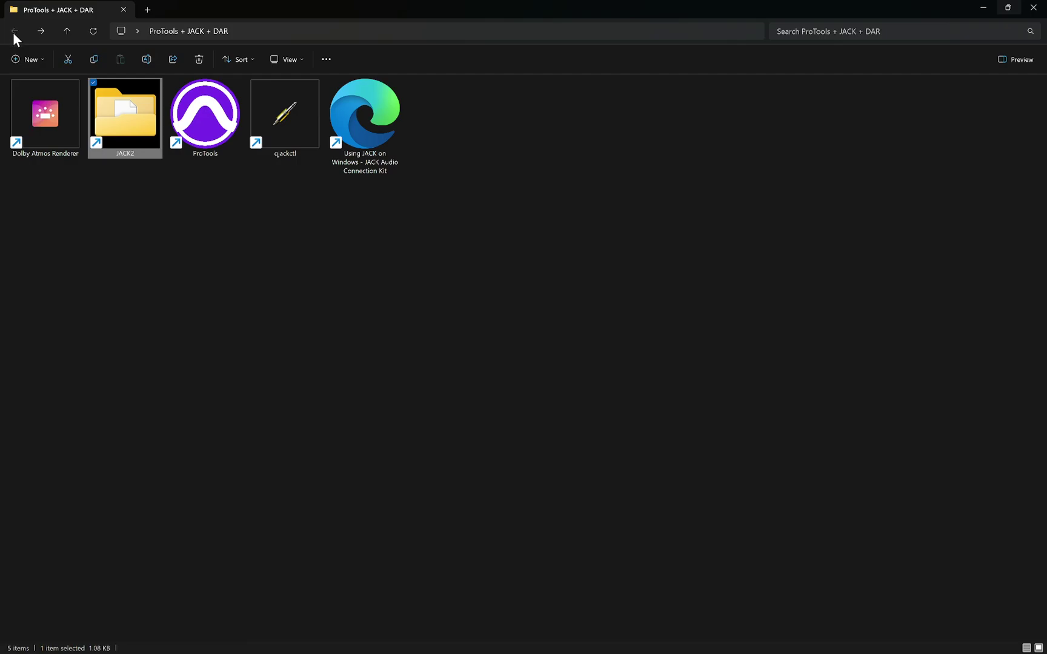
- Switch to QjackCtl and open its Graph to view obs64 beside the system playback ports
left_click(155, 224)
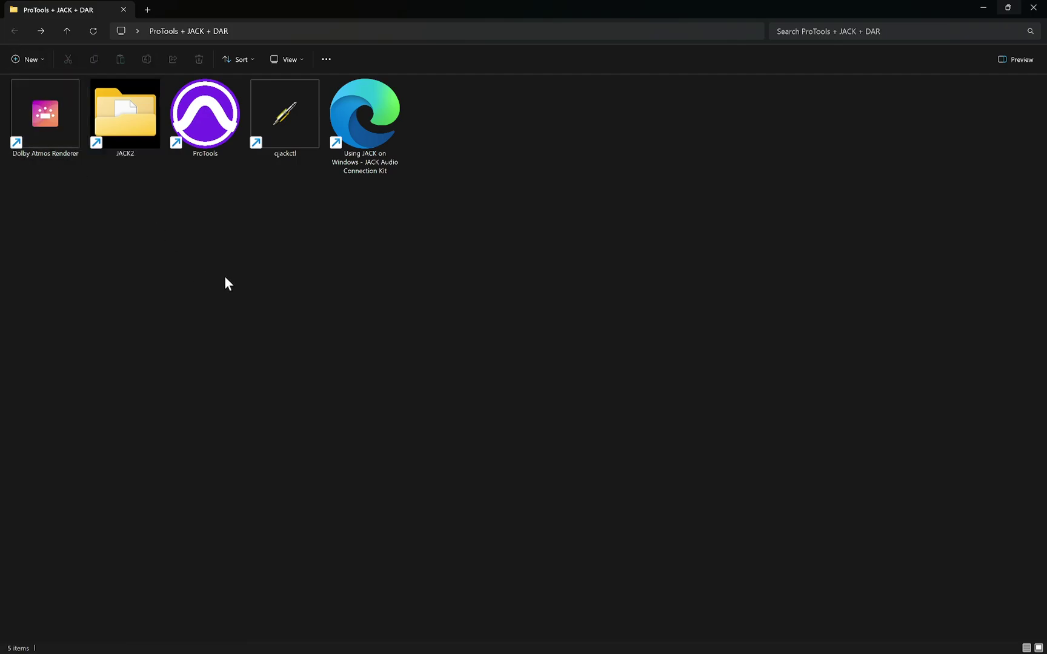
key("alt+Tab")
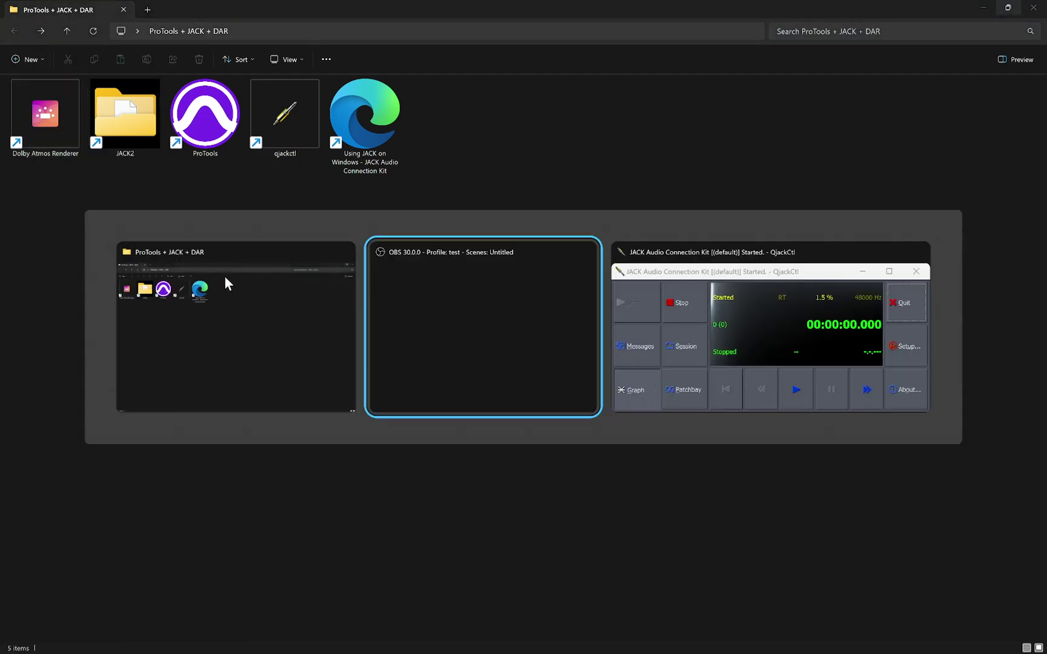
key("alt+Tab")
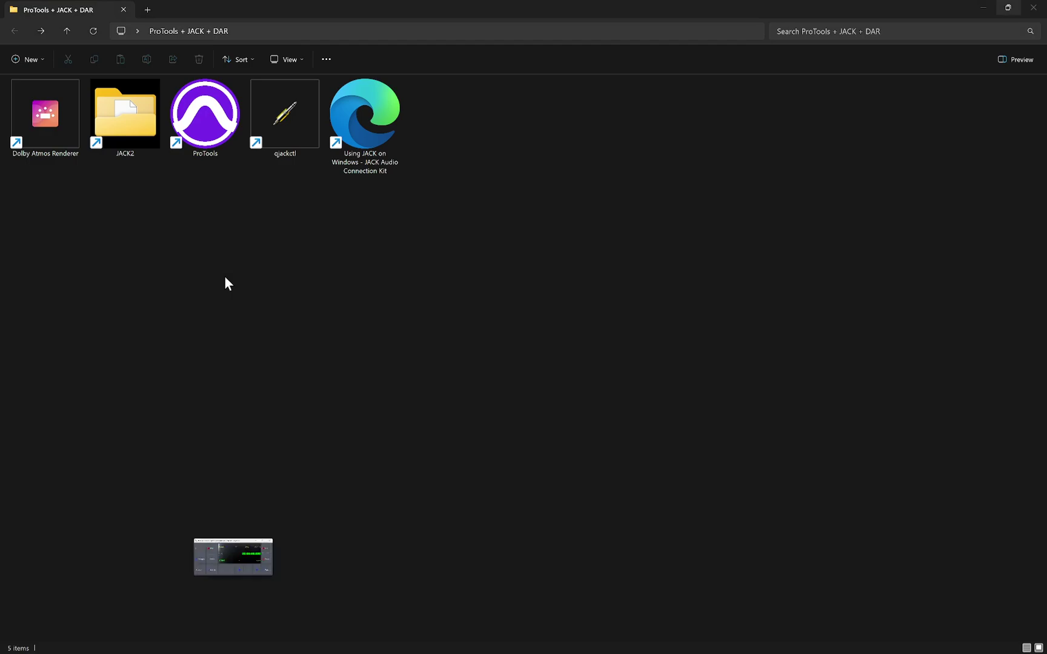
left_click(469, 307)
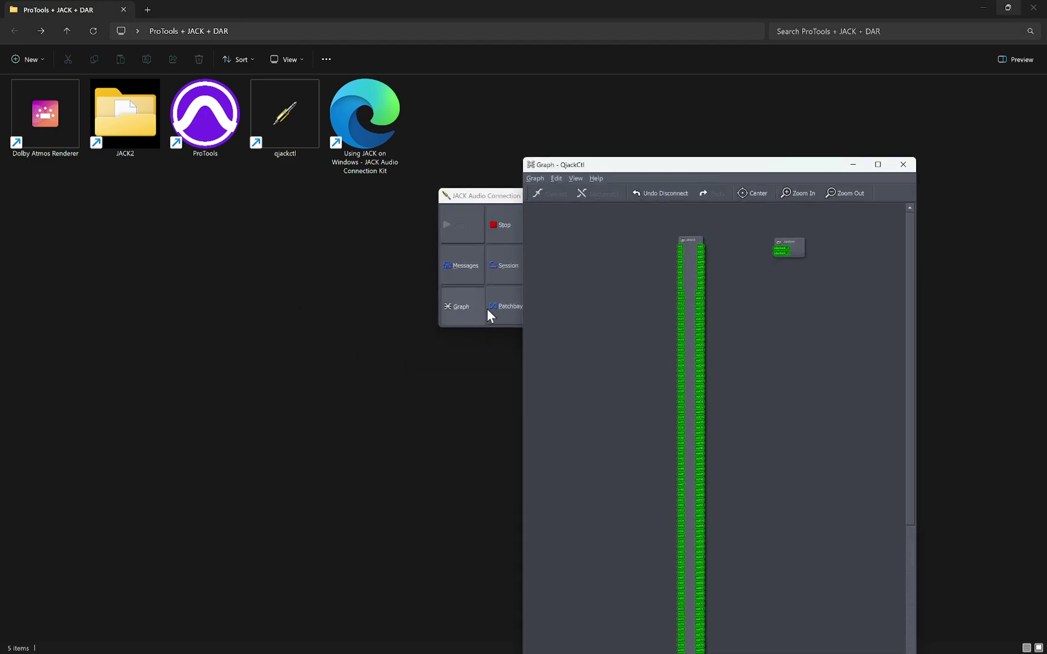
left_click(690, 239)
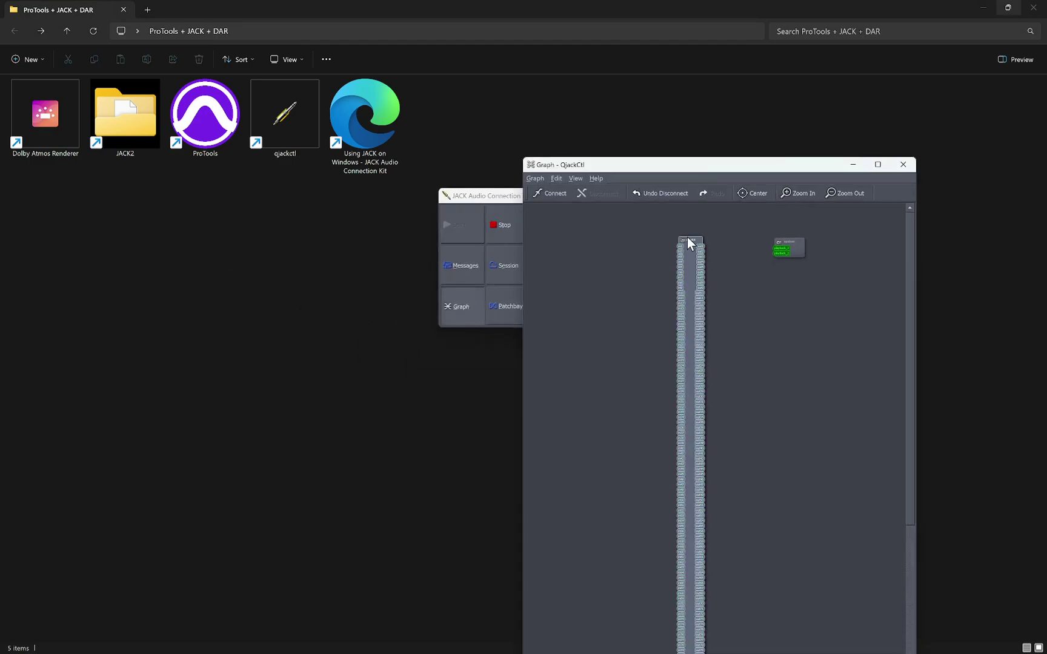
scroll(691, 237, "up", 5)
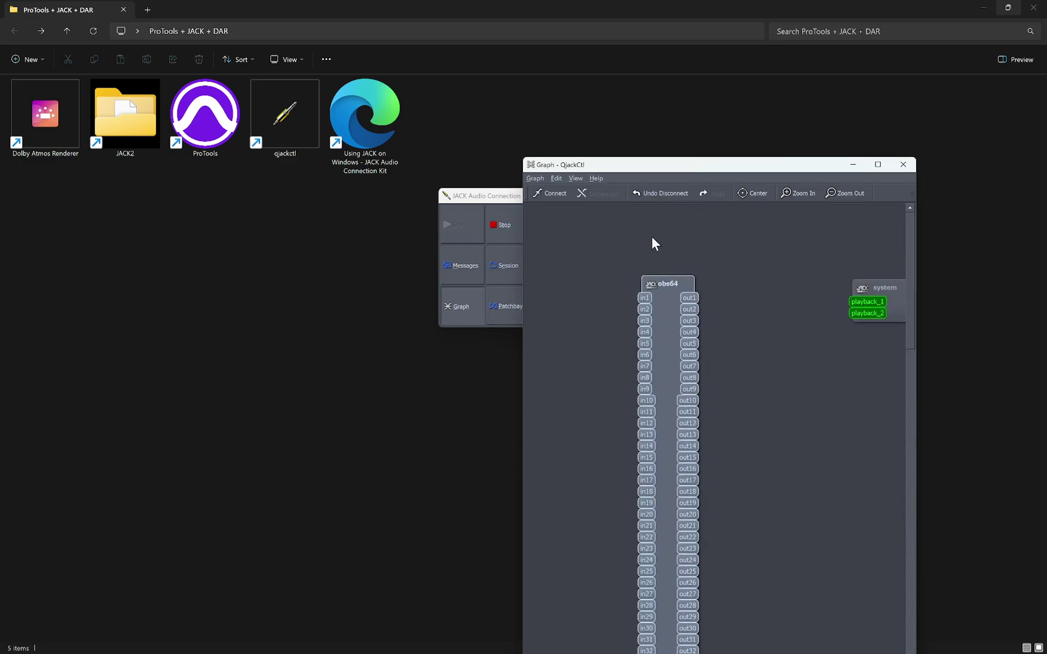
left_click(745, 321)
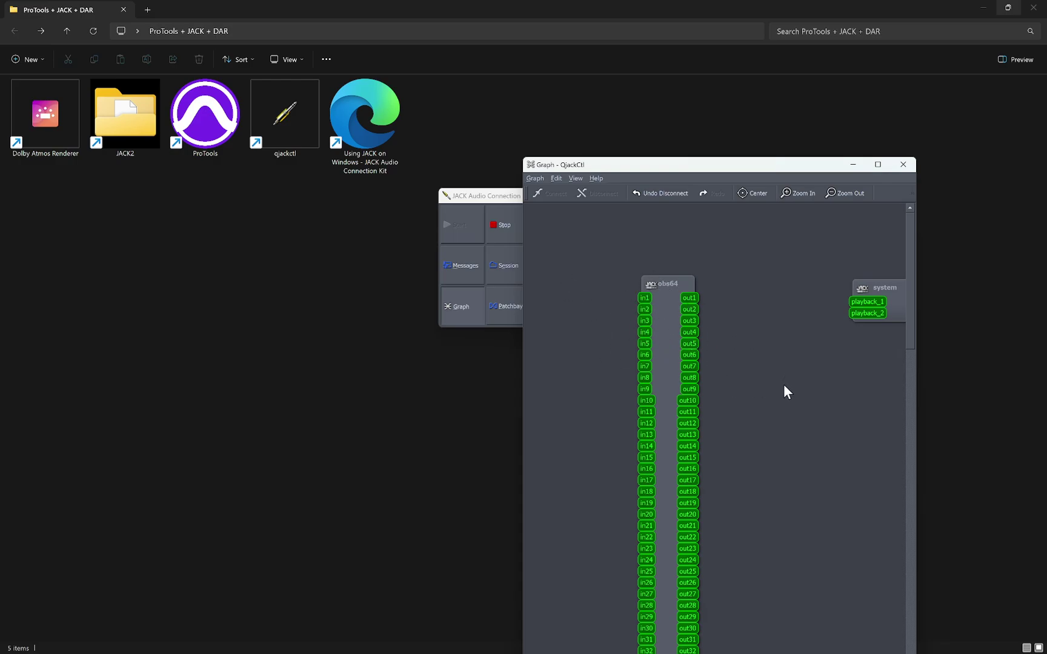
left_click(506, 198)
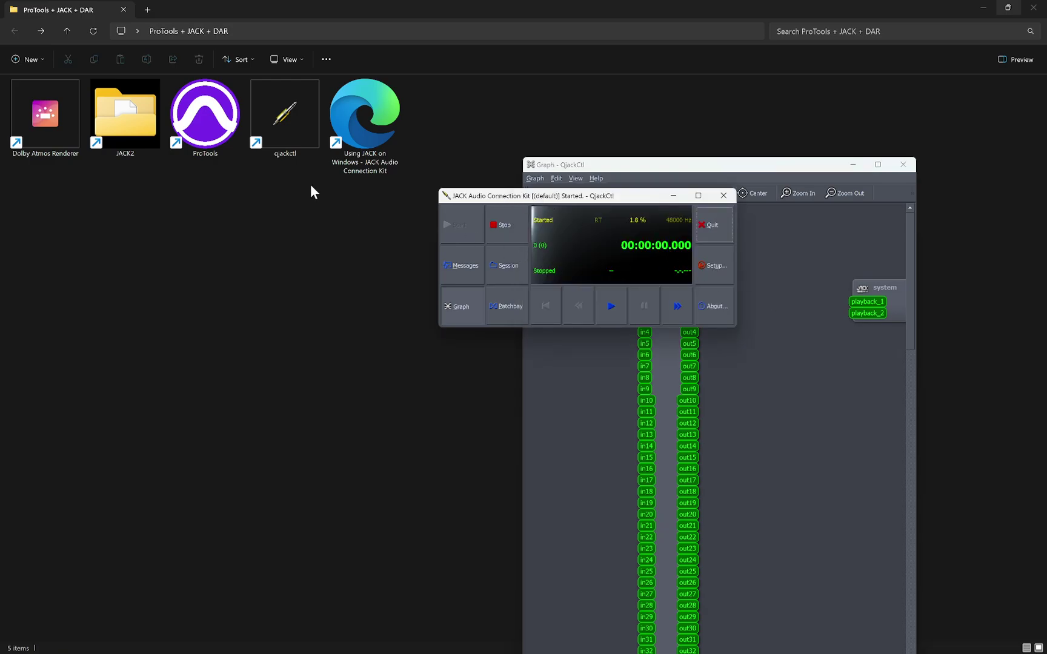
double_click(283, 118)
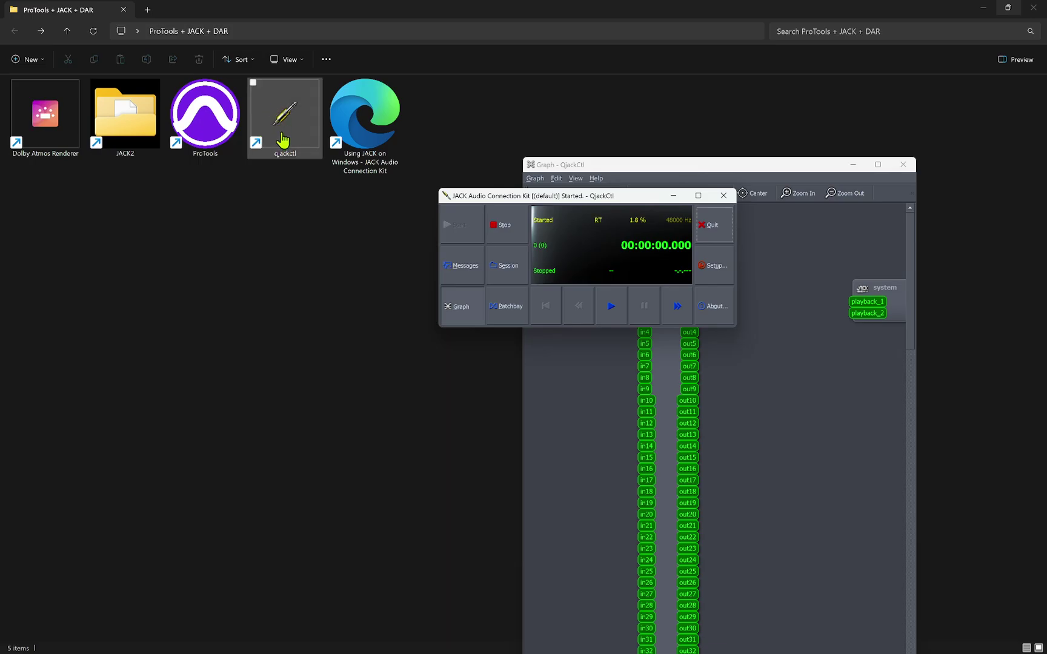
left_click_drag(534, 202, 287, 229)
left_click(903, 164)
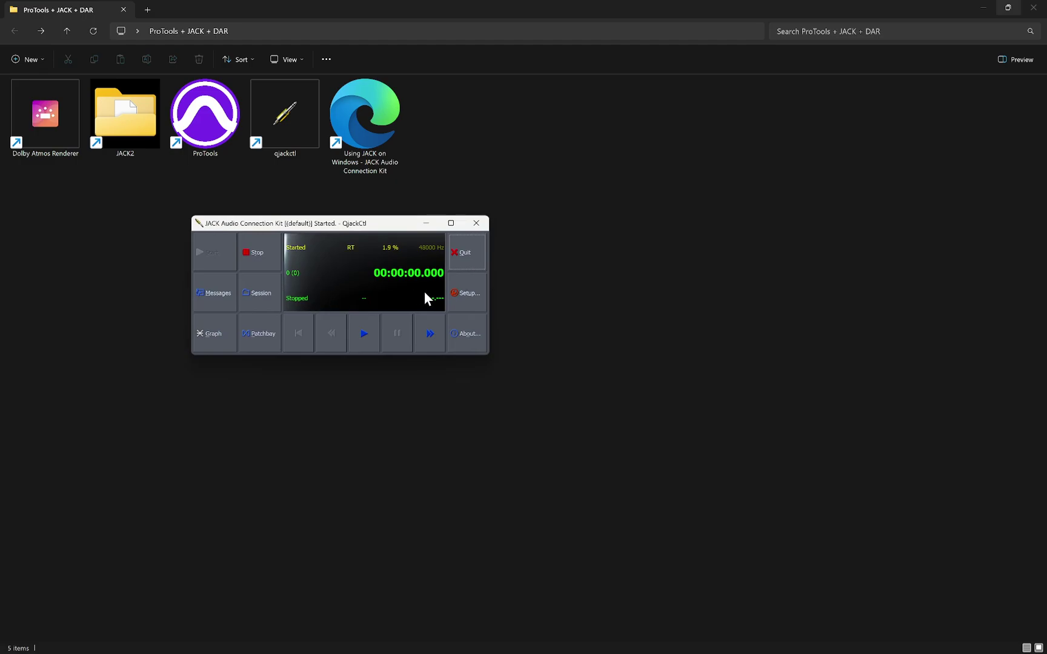
left_click(460, 298)
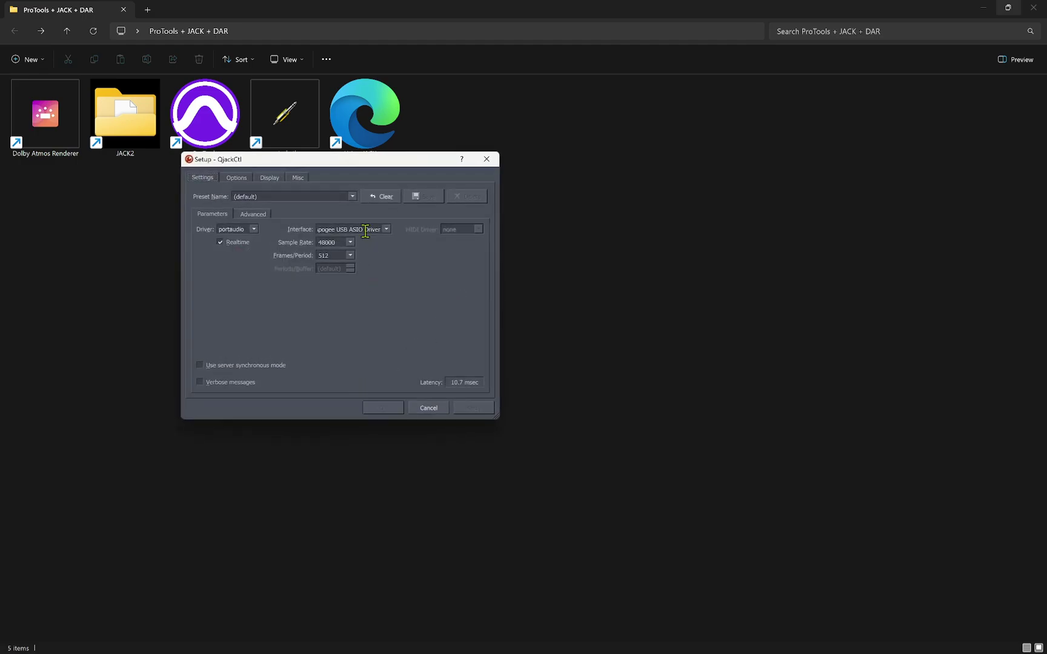
left_click_drag(358, 229, 289, 229)
left_click(344, 225)
left_click_drag(344, 225, 261, 226)
left_click(334, 258)
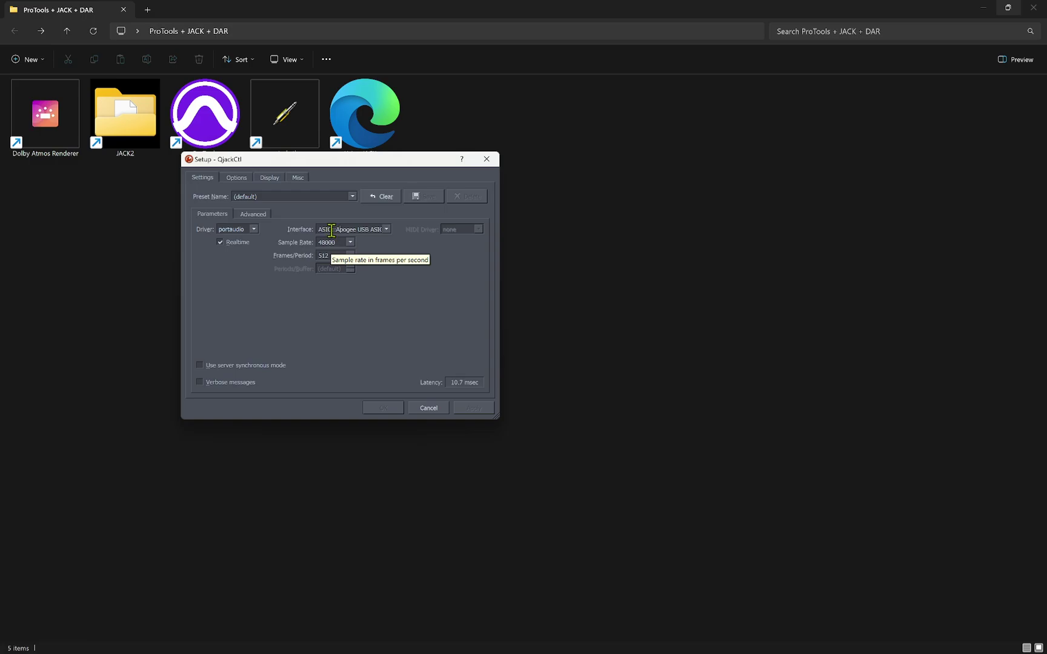
left_click_drag(331, 230, 302, 228)
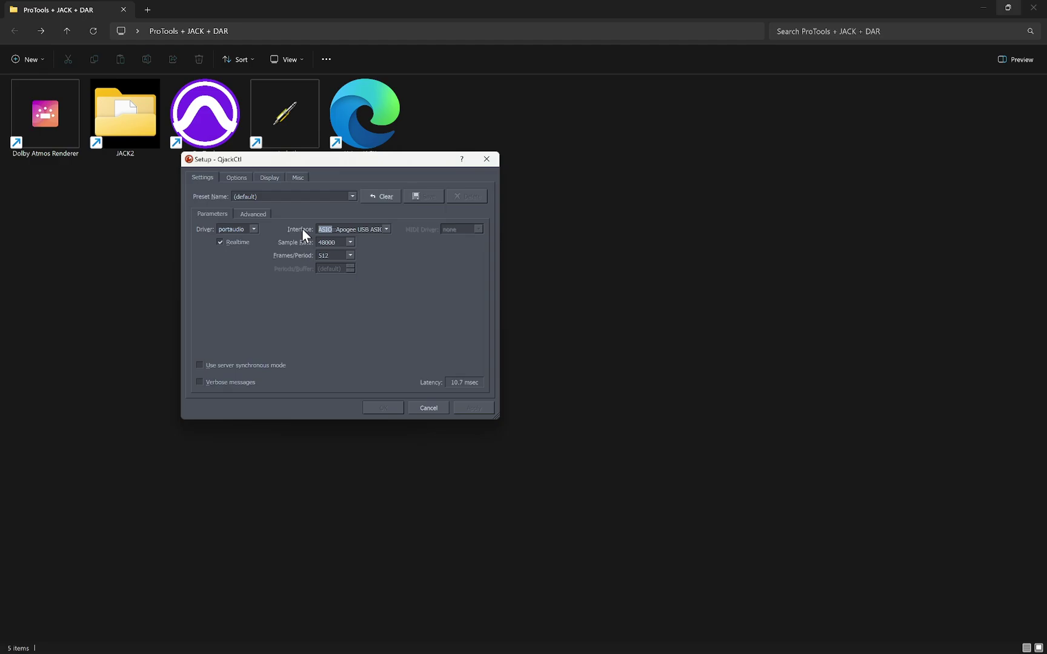
key("shift+Right")
left_click(337, 229)
- On the Advanced tab, try the Audio mode options and leave it on Playback Only
left_click_drag(355, 230, 398, 234)
left_click(254, 213)
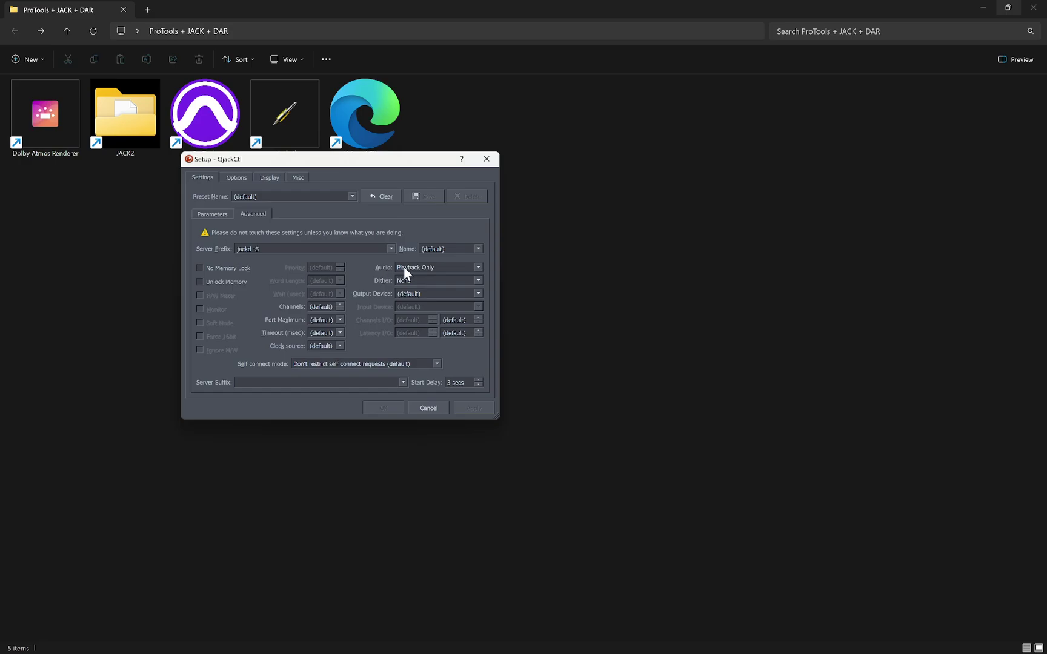
left_click(475, 267)
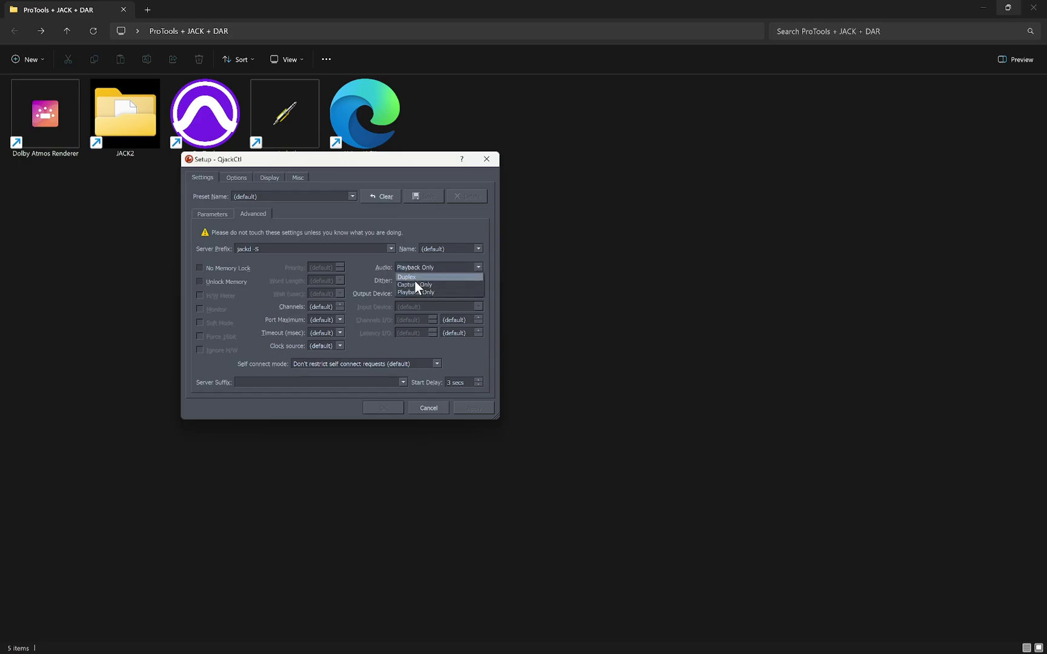
left_click(362, 272)
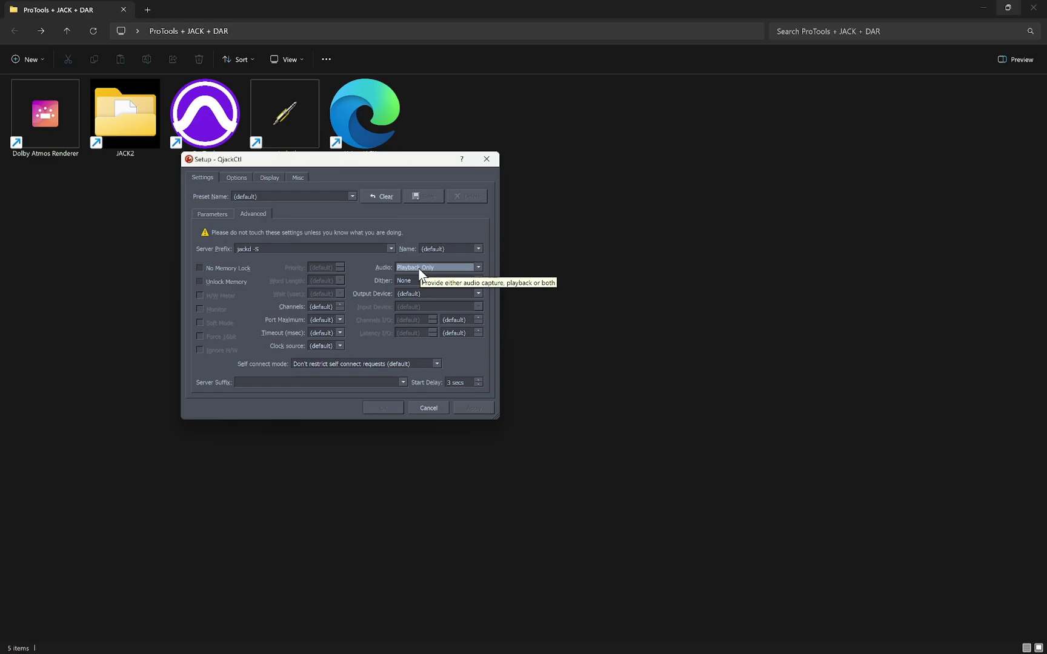
scroll(418, 267, "up", 2)
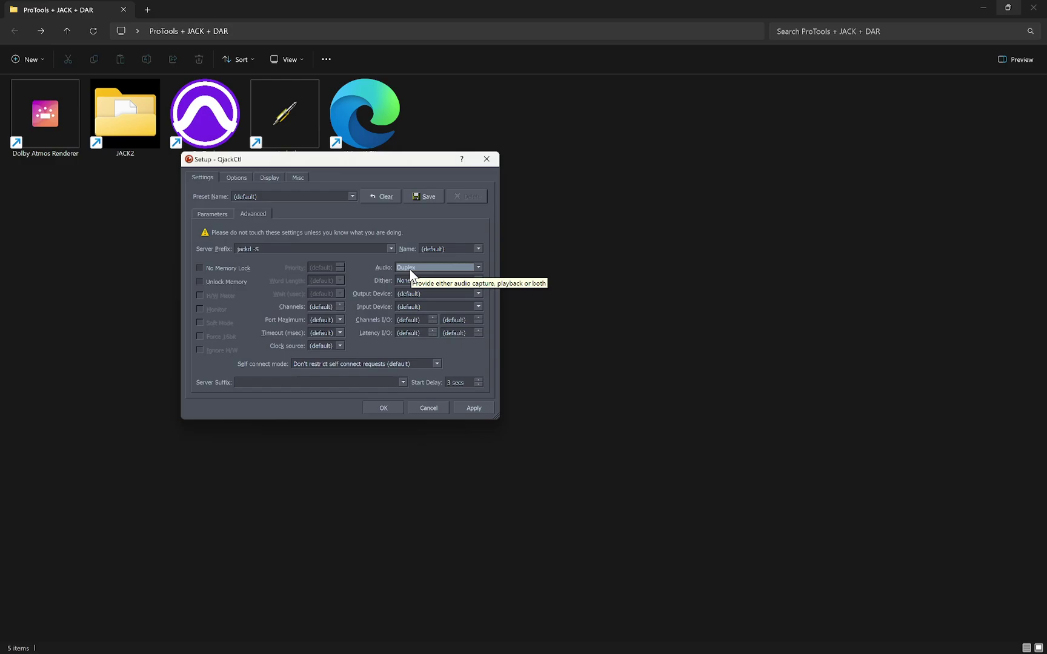
left_click(409, 271)
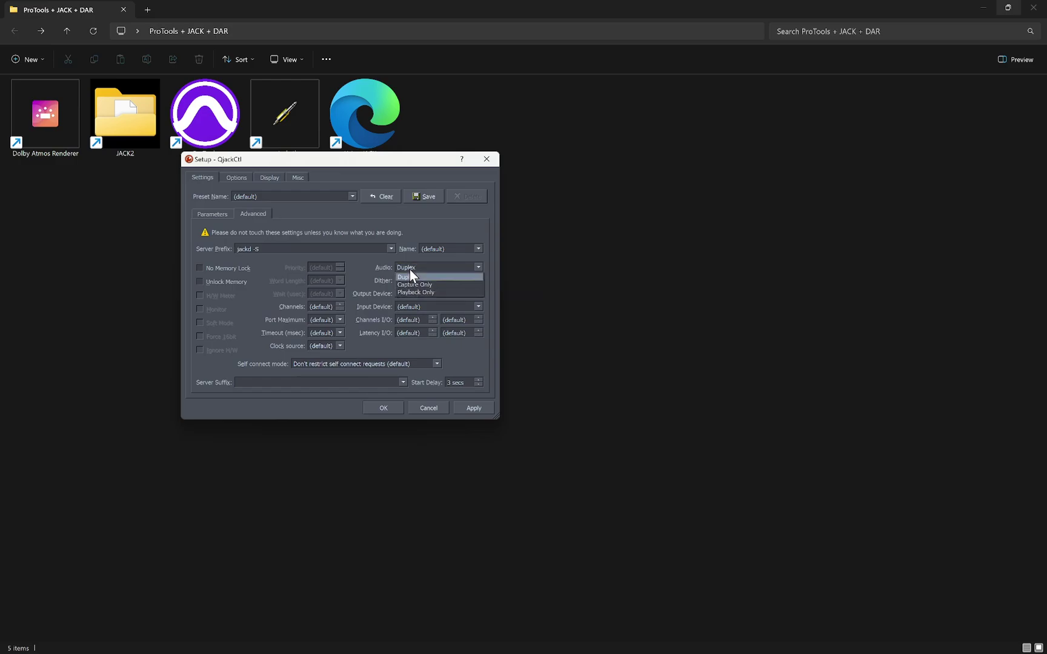
left_click(418, 292)
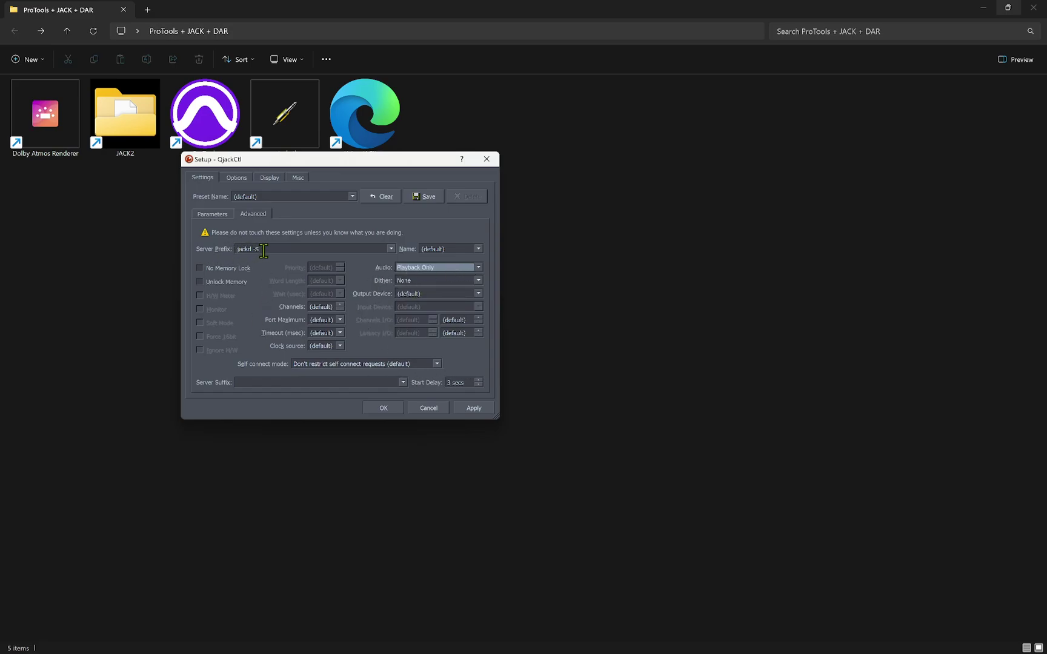
- Try the jackd -S -X winmme server prefix, then restore it to jackd -S
left_click_drag(260, 249, 188, 245)
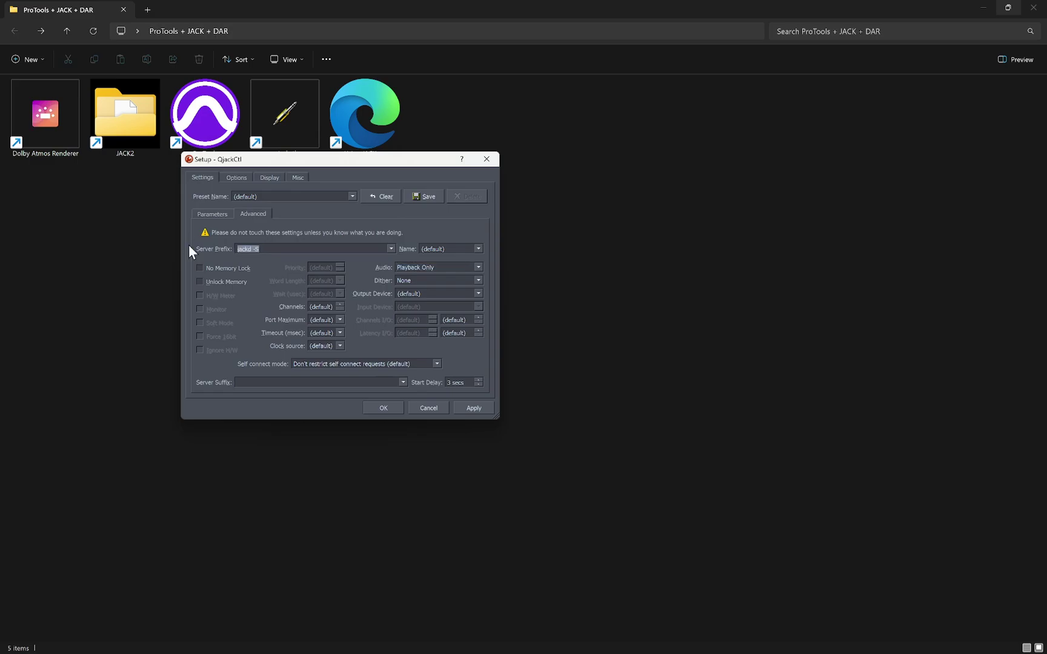
left_click(391, 249)
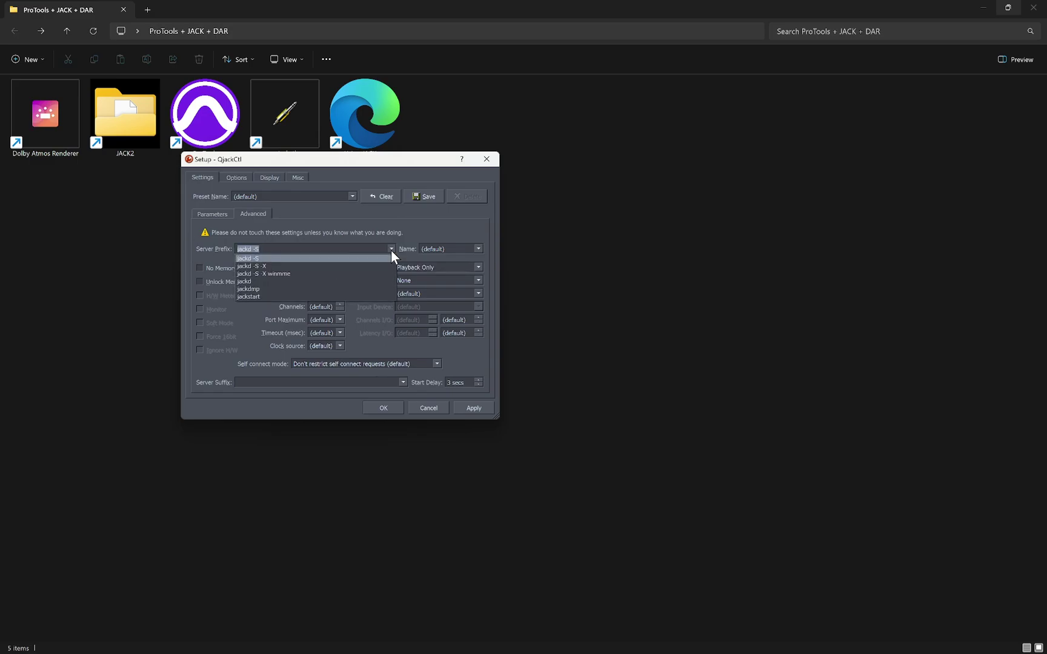
left_click(277, 273)
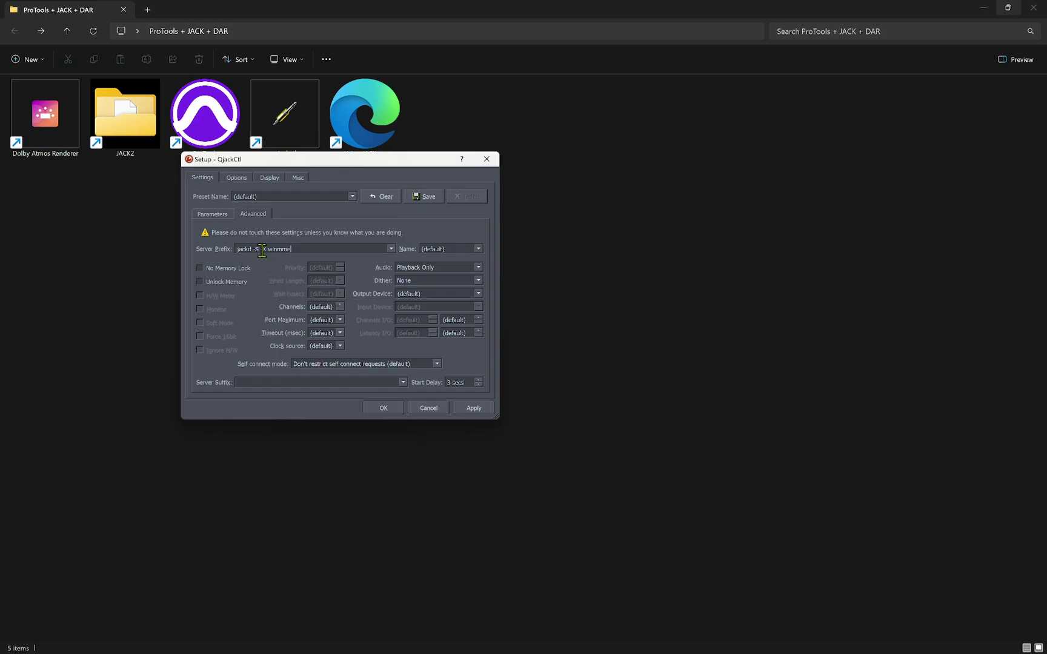
double_click(273, 249)
left_click(391, 249)
left_click(334, 259)
- Cancel the Setup changes, dismiss the apply warning, and close the Setup window
left_click(428, 408)
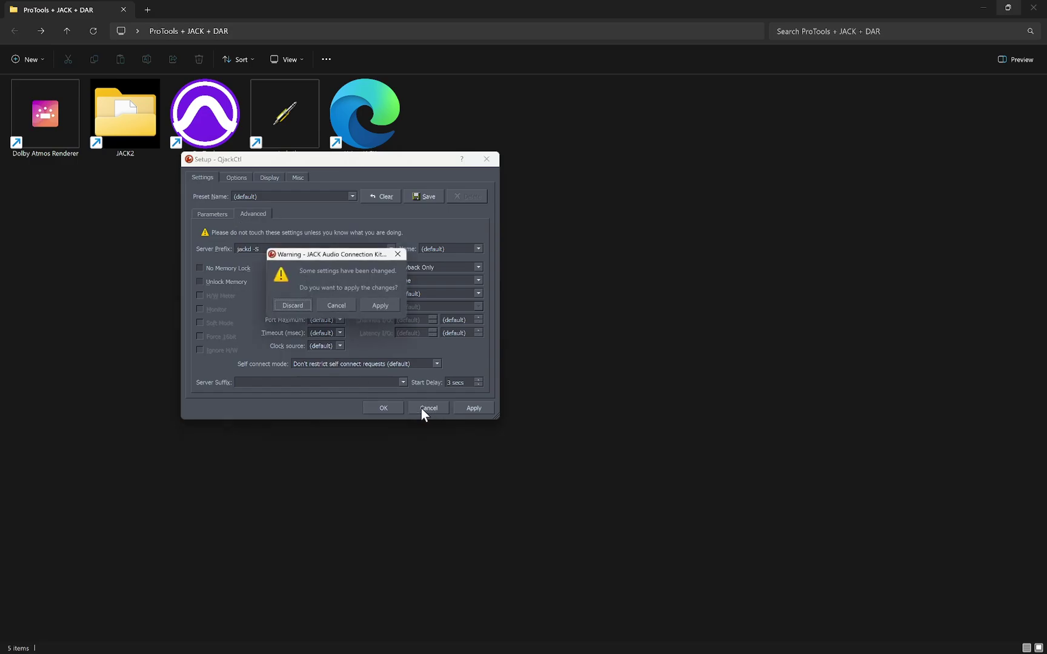
left_click(338, 309)
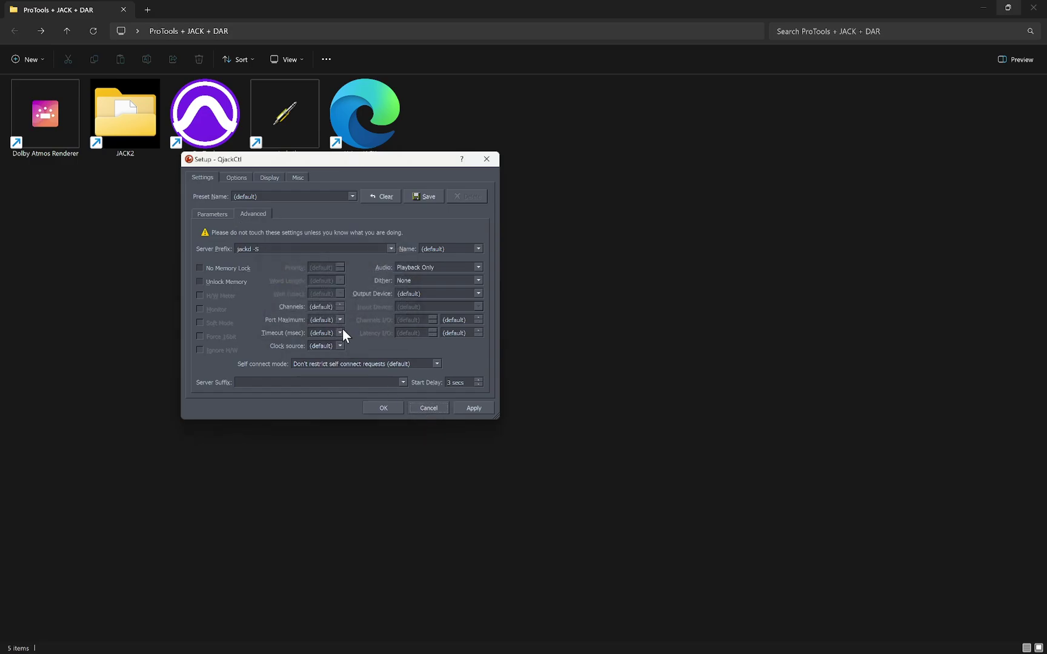
left_click(488, 159)
- Discard the setup changes, move the main window aside, and open the Messages/Status log
left_click(296, 307)
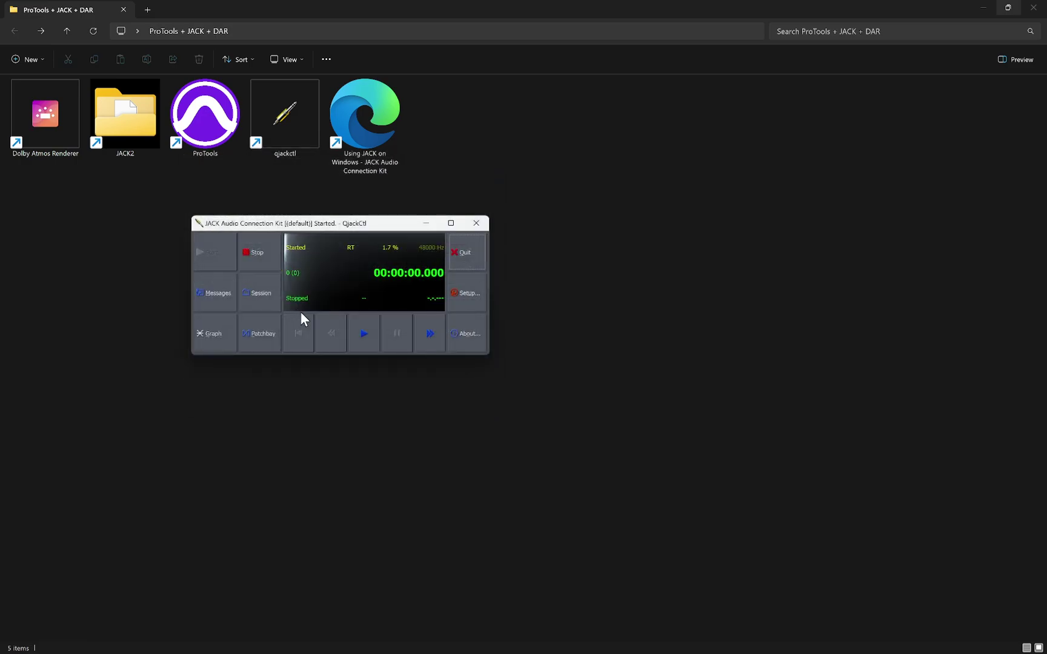
left_click_drag(346, 225, 717, 229)
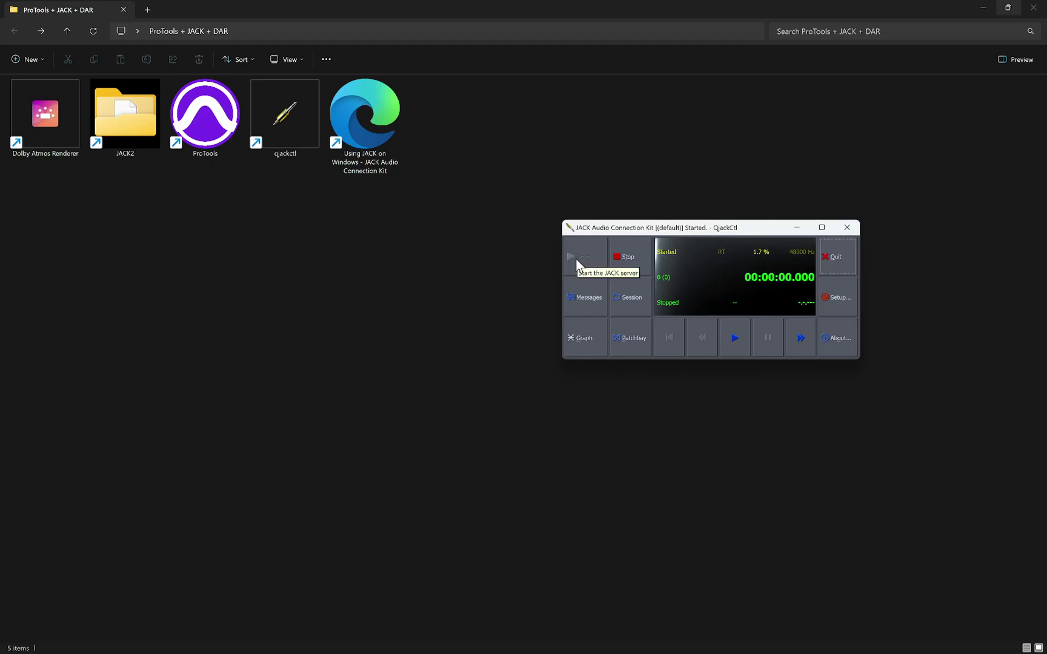
left_click(588, 305)
left_click_drag(529, 295, 359, 110)
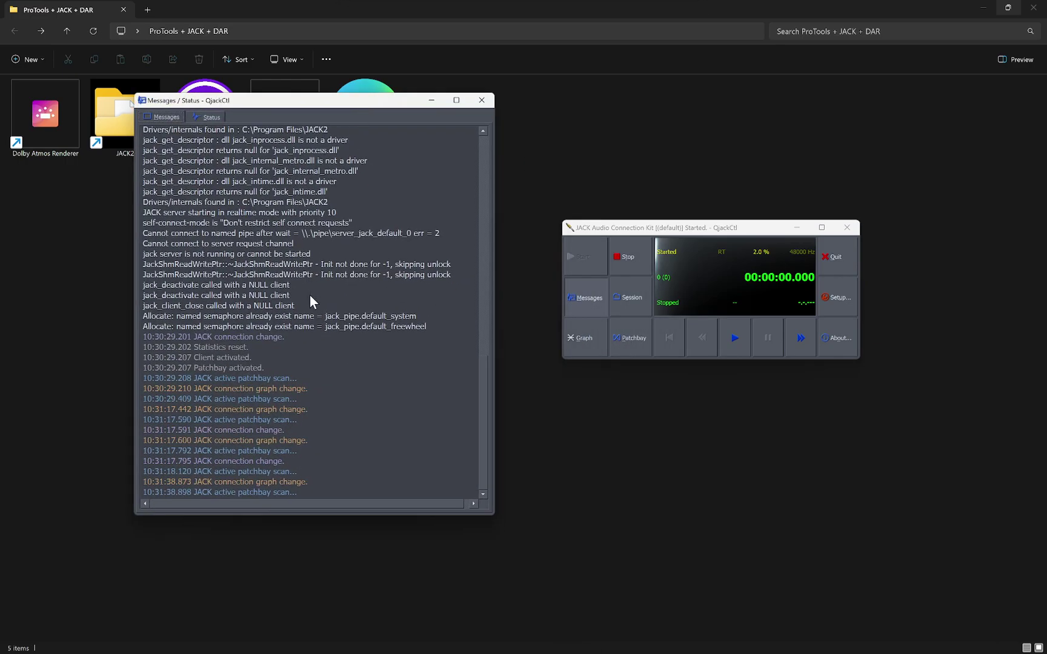
scroll(358, 331, "up", 10)
scroll(358, 330, "down", 4)
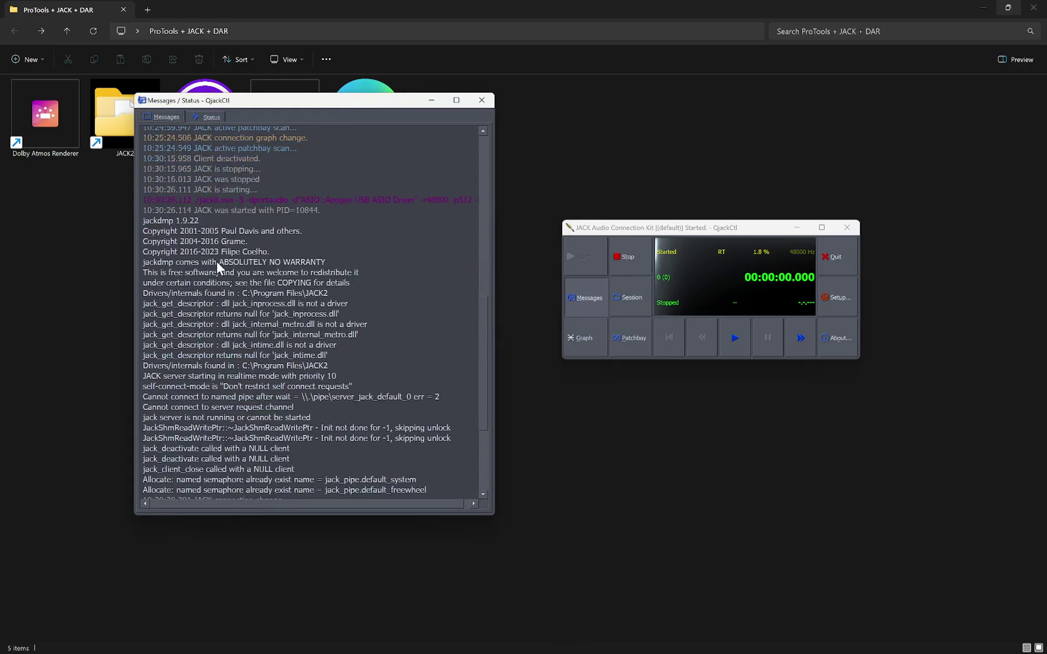
- Highlight the jackd -S portaudio startup command and the newest graph entries in the log
left_click_drag(145, 198, 220, 202)
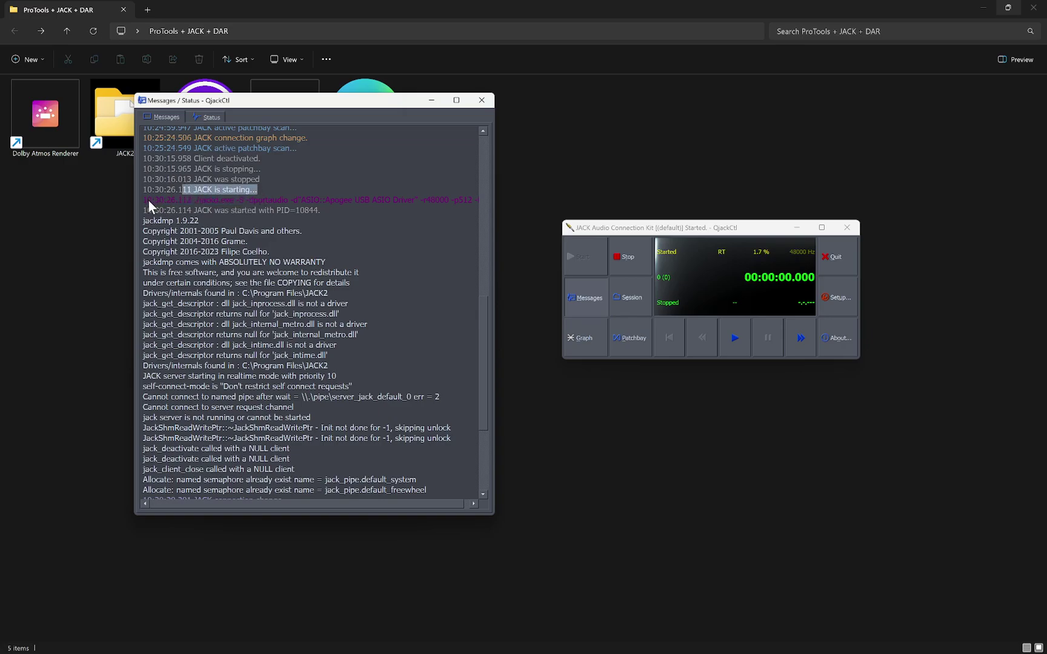
left_click_drag(147, 200, 183, 199)
left_click_drag(277, 201, 472, 199)
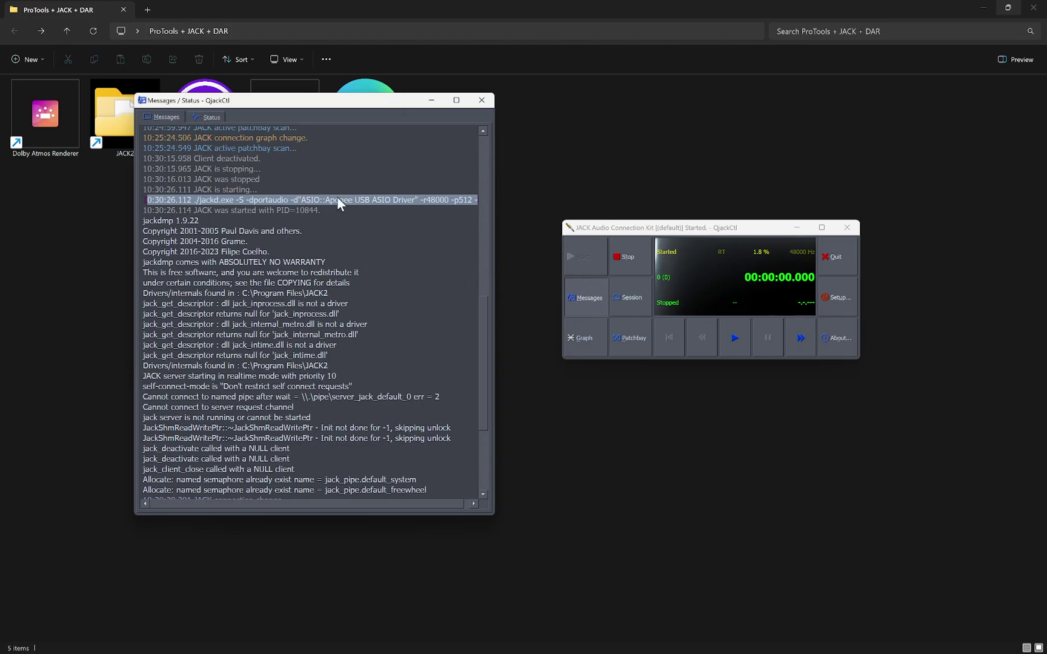
left_click(362, 198)
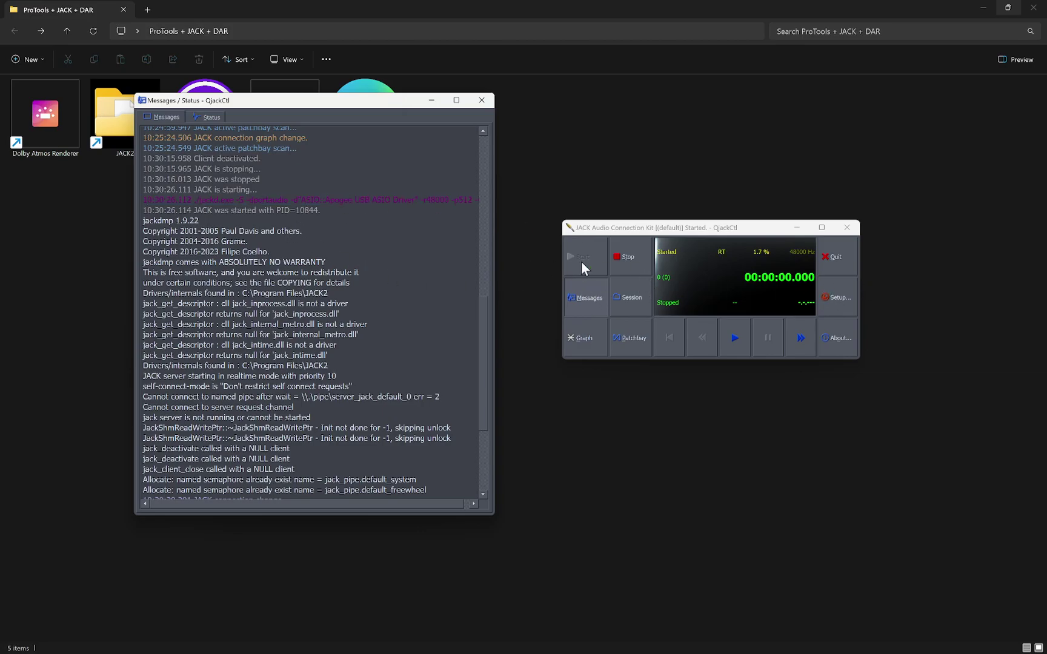
left_click_drag(199, 200, 471, 206)
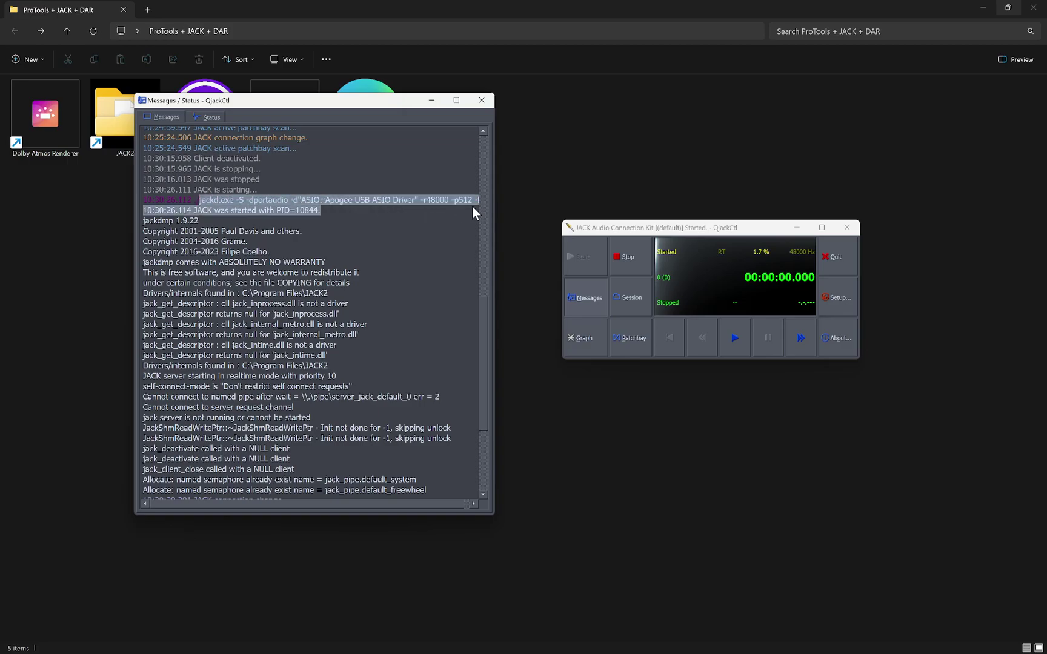
left_click(252, 259)
scroll(254, 266, "down", 5)
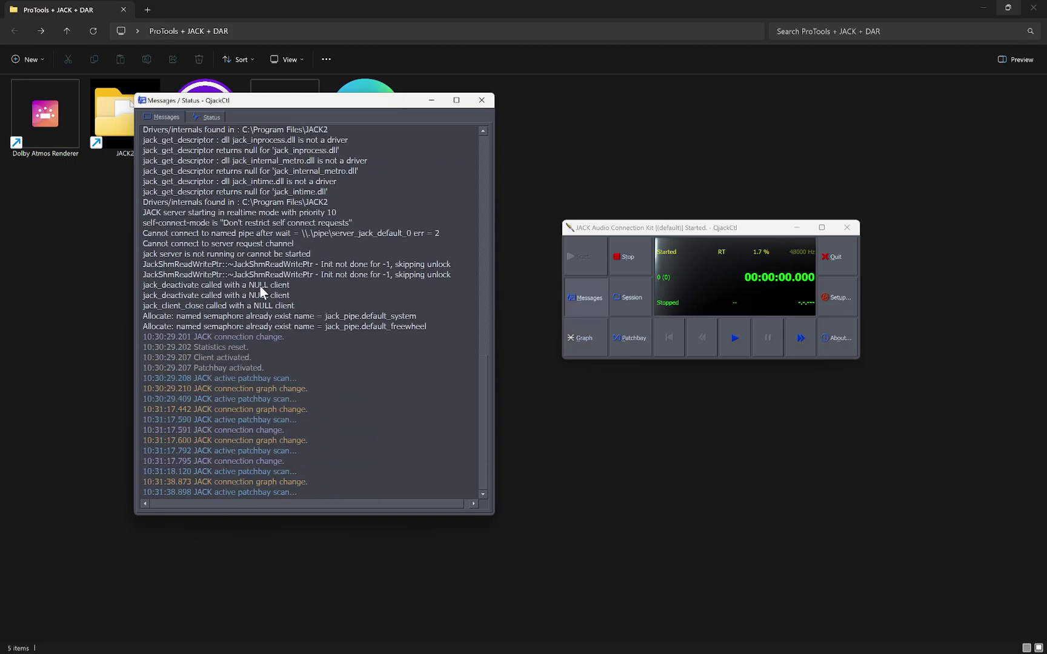
left_click_drag(170, 477, 321, 487)
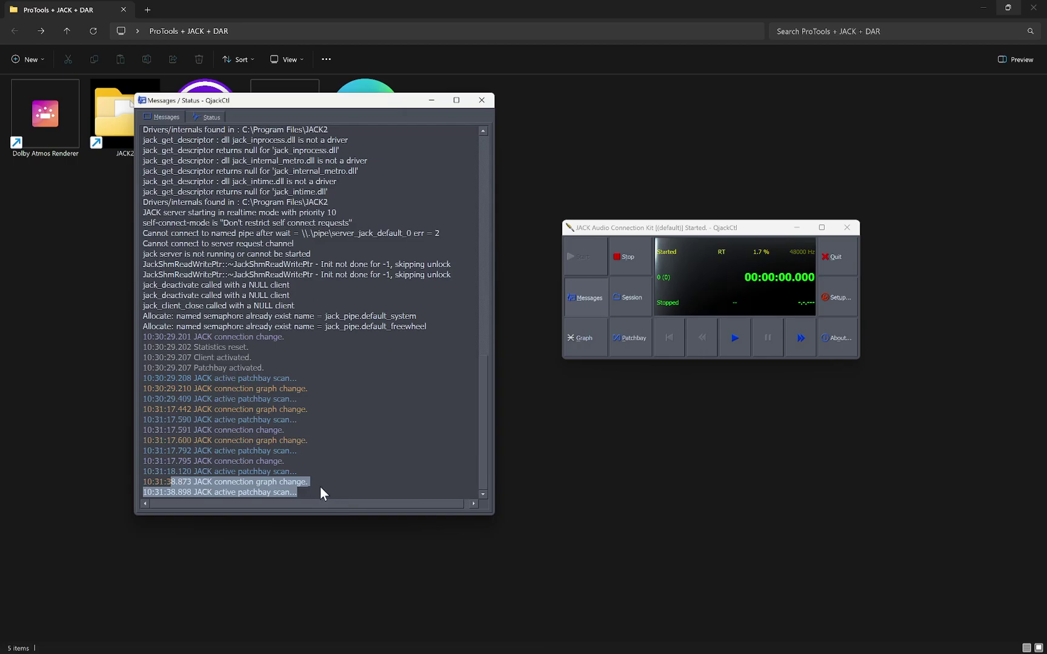
- In the Graph, place the system node beside obs64, rename it APOGEE, and close the log
left_click(578, 335)
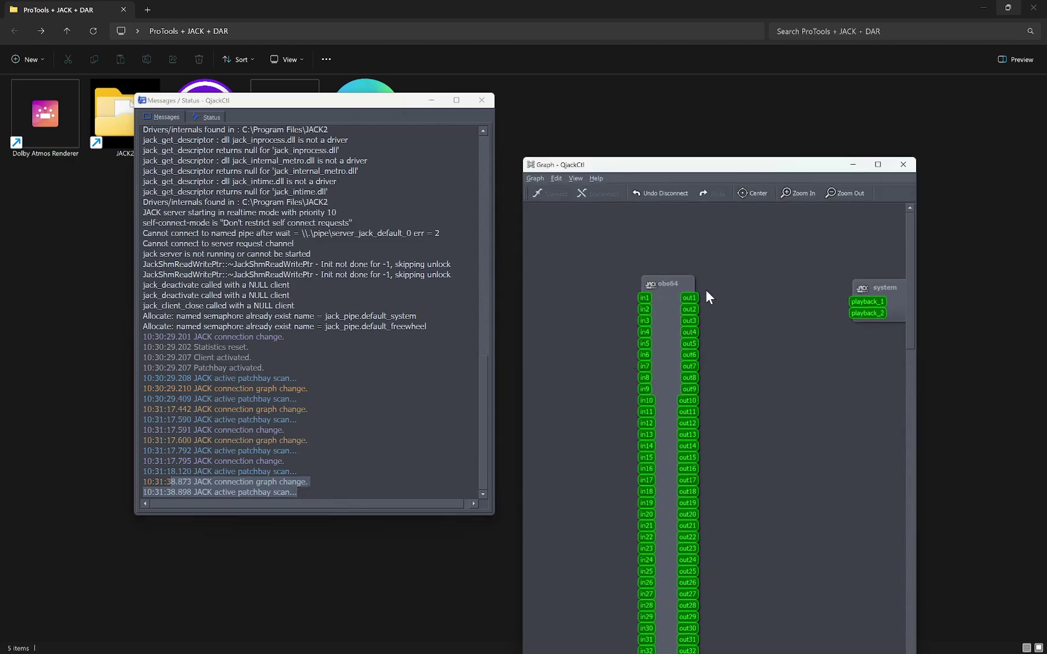
left_click_drag(862, 287, 775, 272)
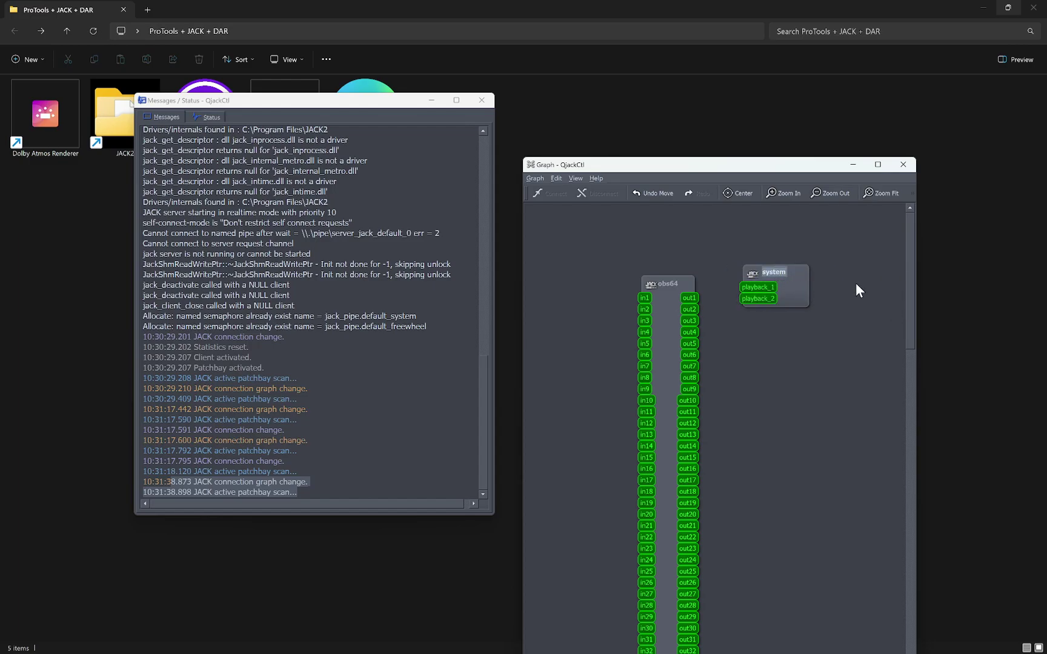
type("APOGEE")
key("Return")
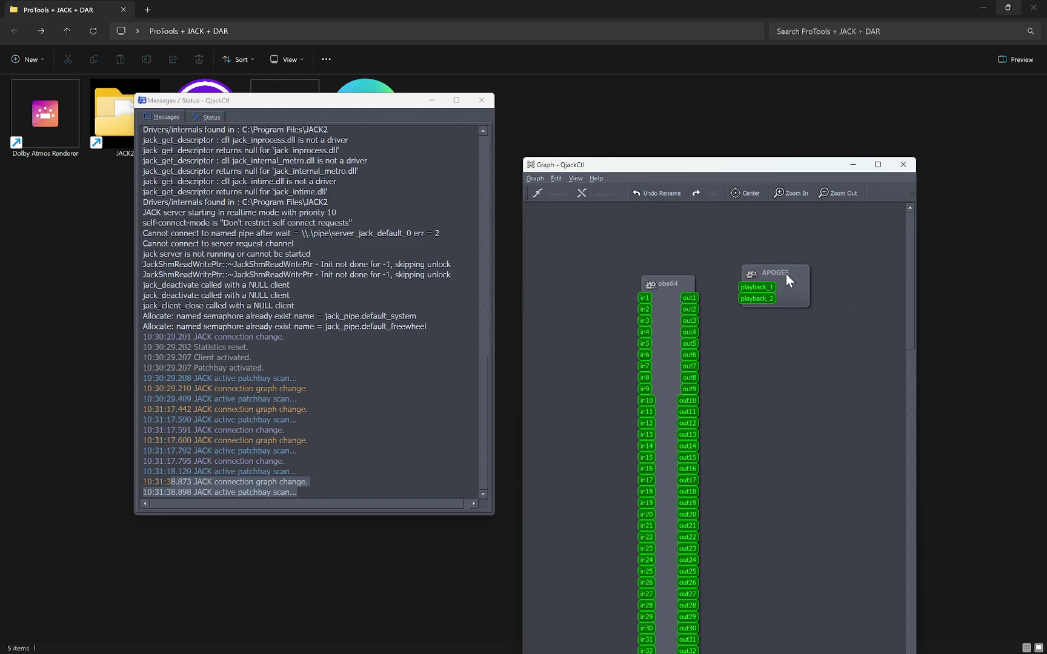
left_click_drag(785, 274, 809, 281)
left_click(745, 358)
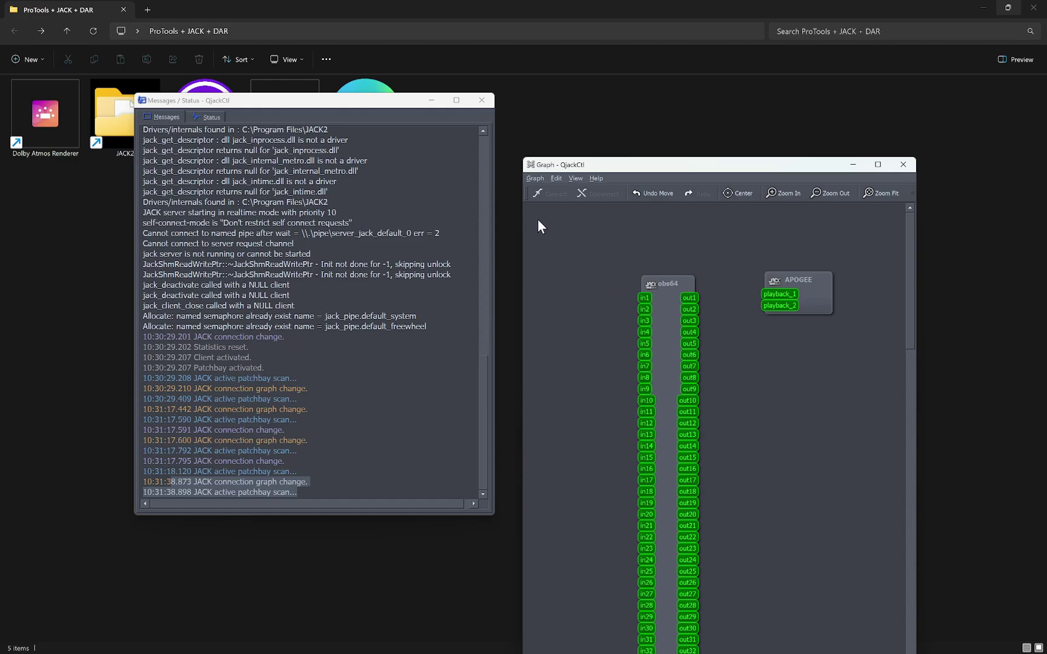
left_click(481, 100)
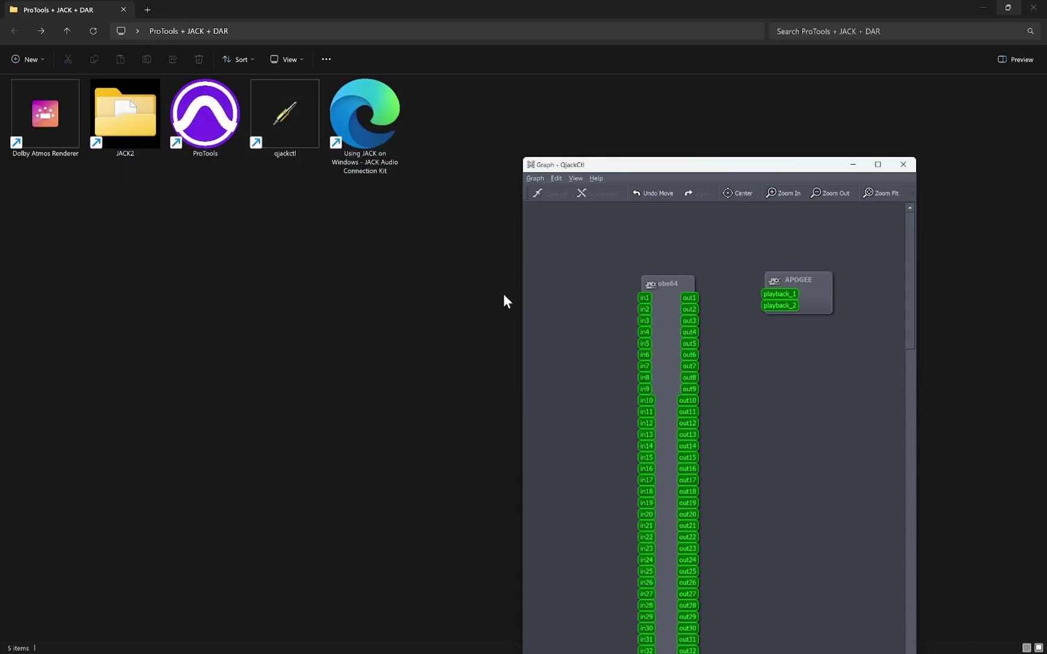
key("alt+Tab")
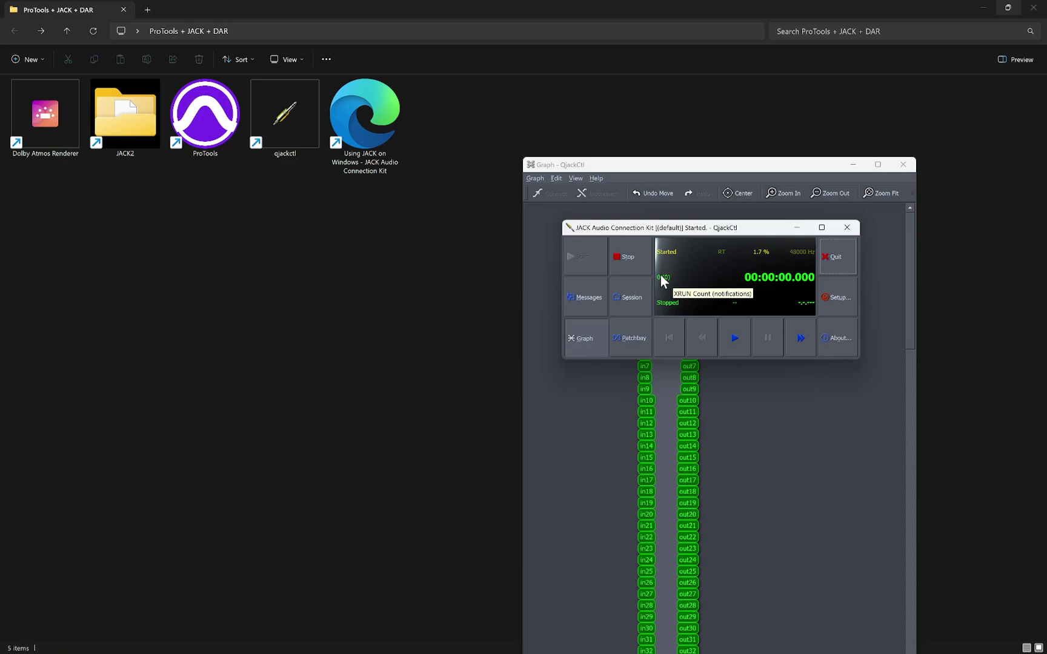
left_click(847, 227)
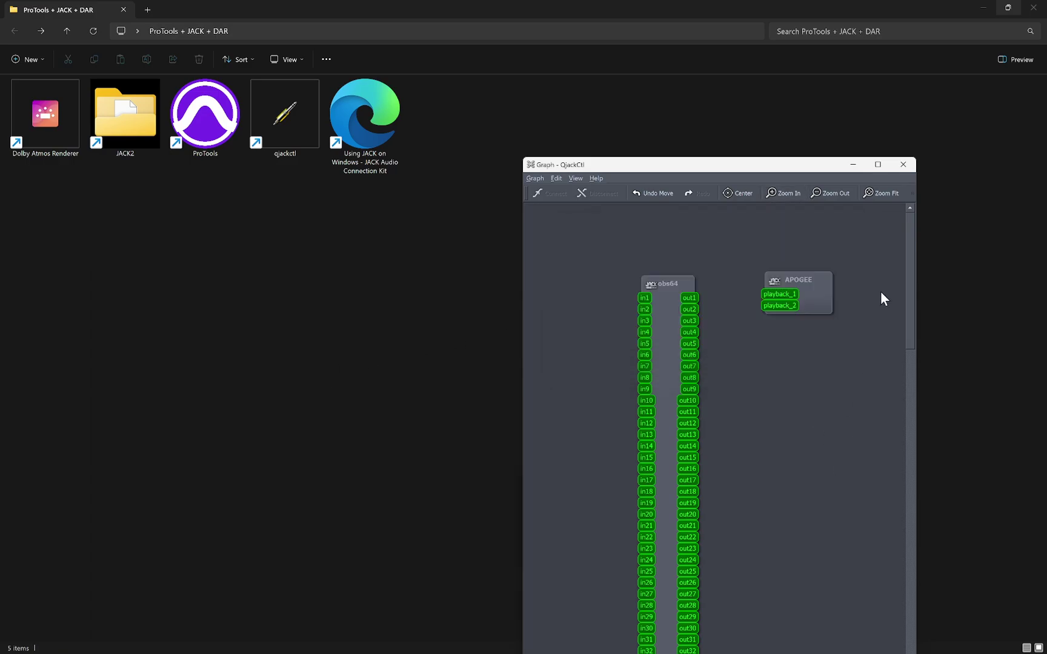
left_click(904, 169)
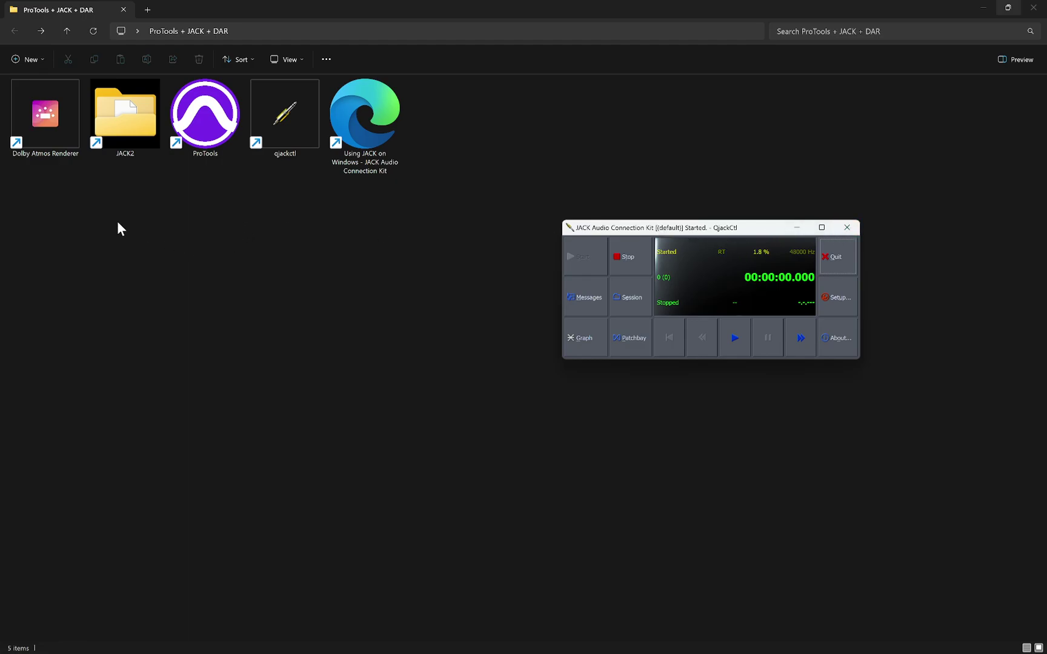
- Reopen the Graph and launch the Dolby Atmos Renderer from the shortcuts folder
left_click(583, 339)
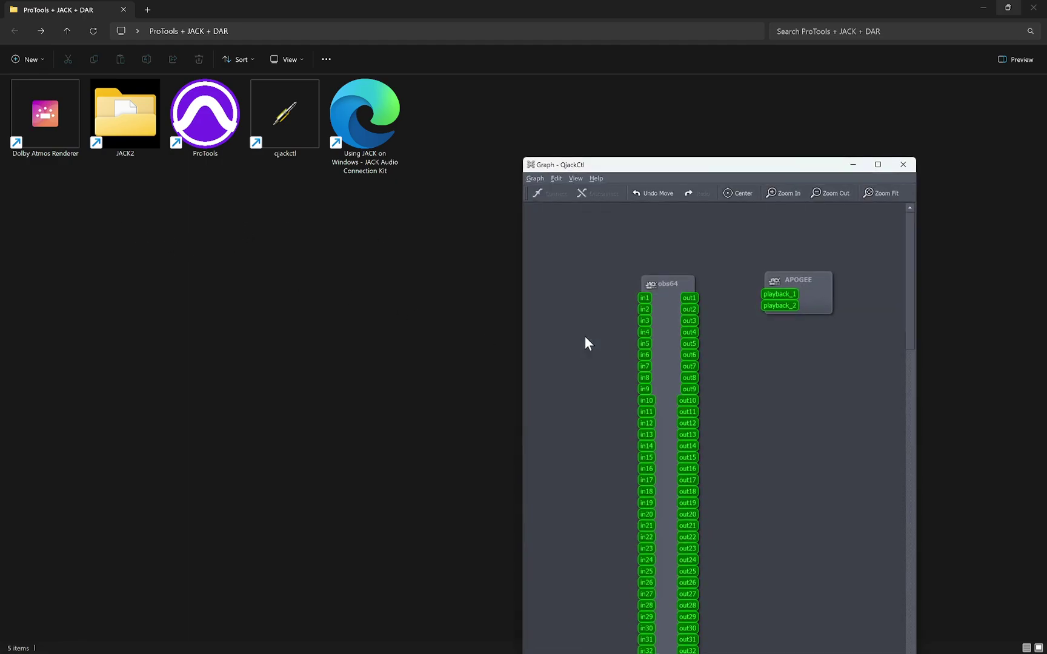
left_click_drag(613, 171, 641, 146)
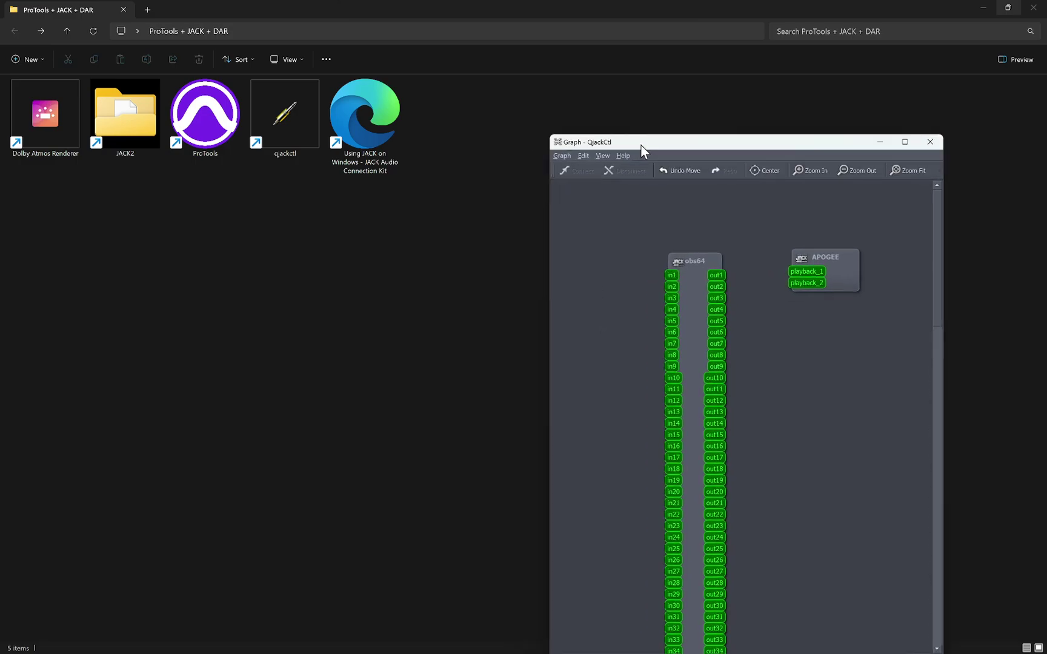
left_click(395, 298)
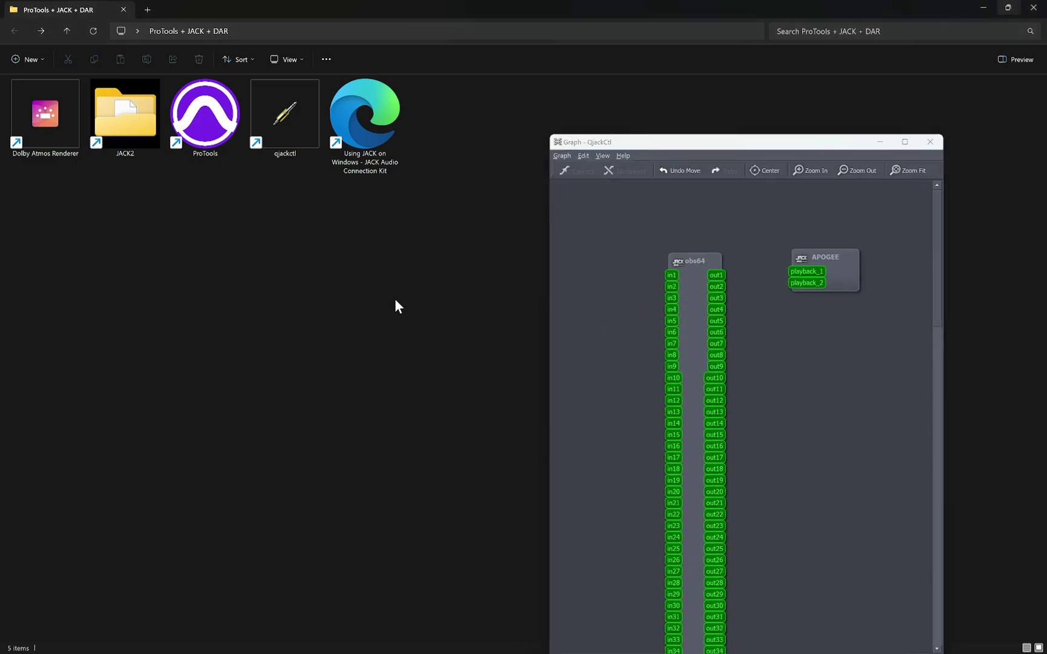
double_click(48, 145)
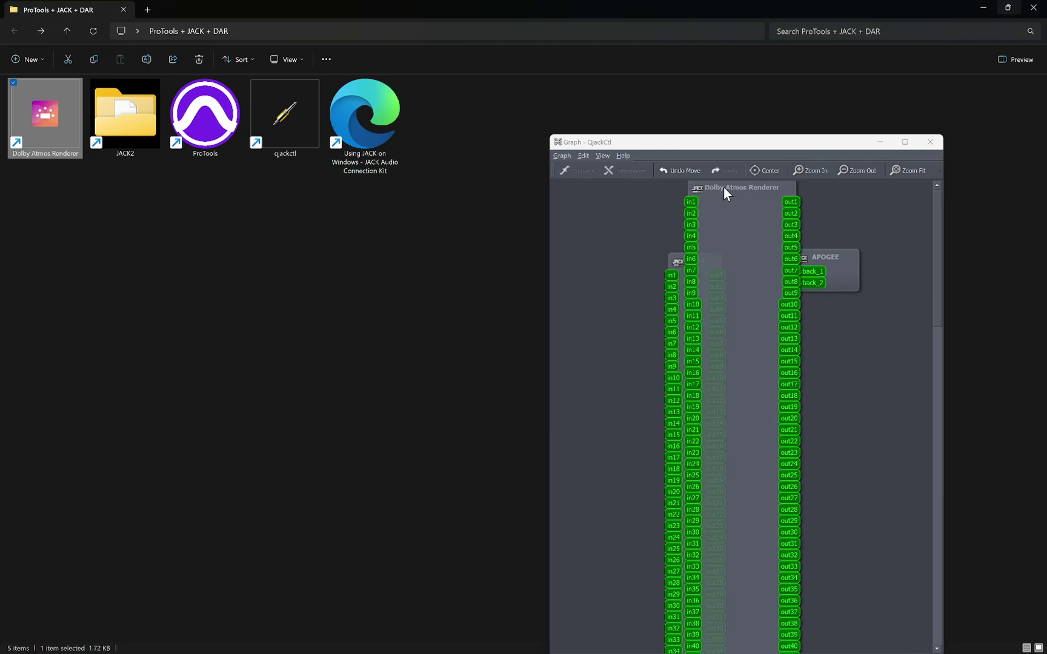
- Arrange the Dolby Atmos Renderer, obs64 and APOGEE nodes neatly in the Graph
left_click_drag(731, 188, 603, 215)
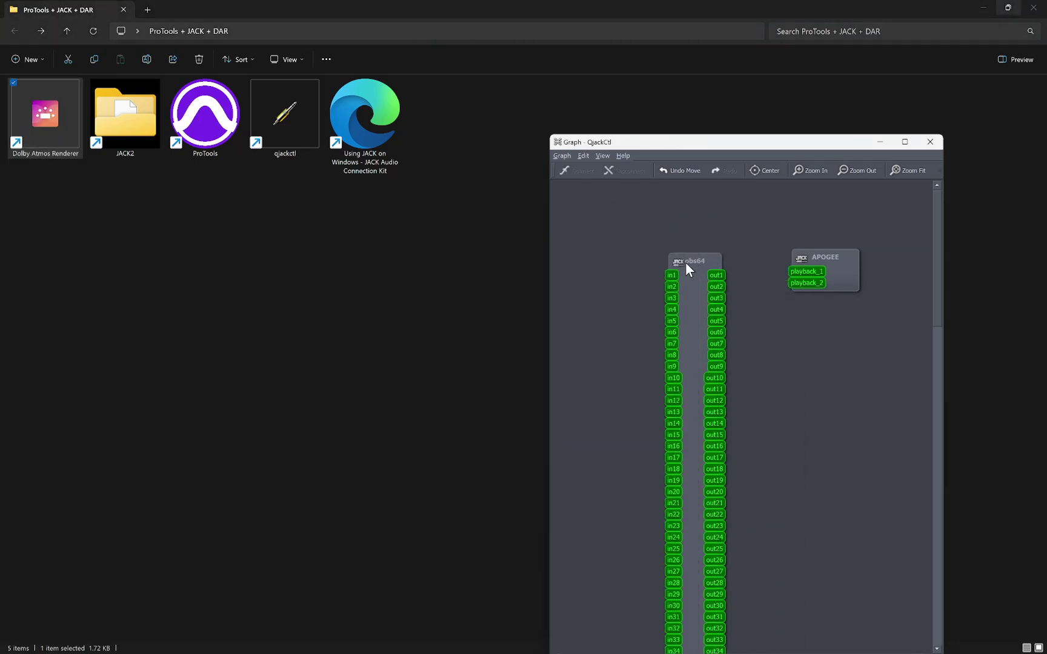
left_click_drag(687, 264, 821, 337)
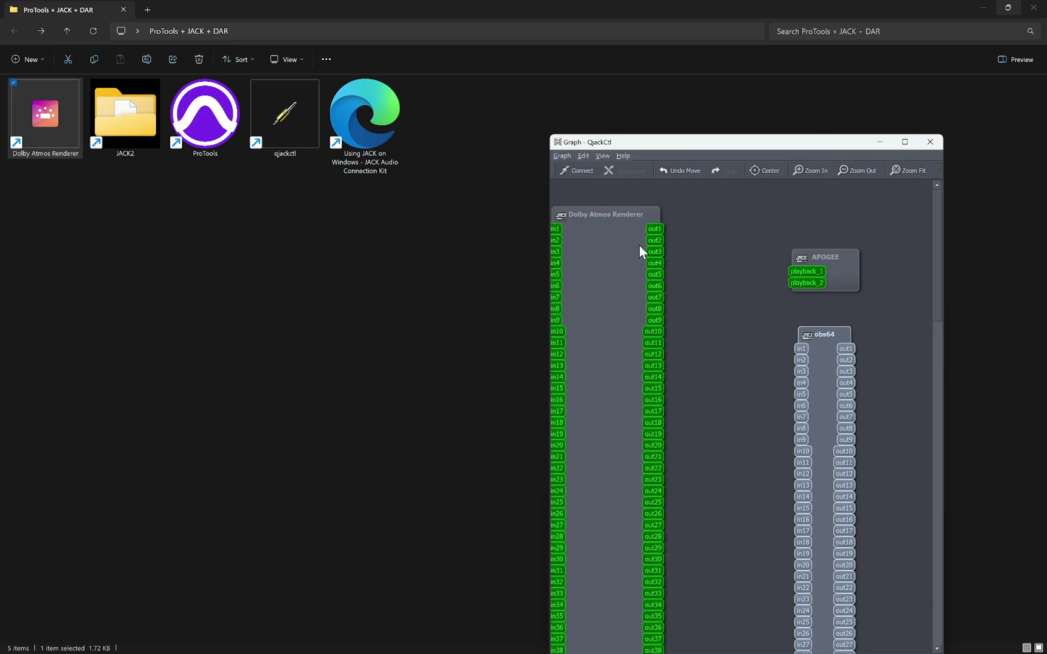
left_click_drag(606, 223, 655, 219)
left_click(744, 325)
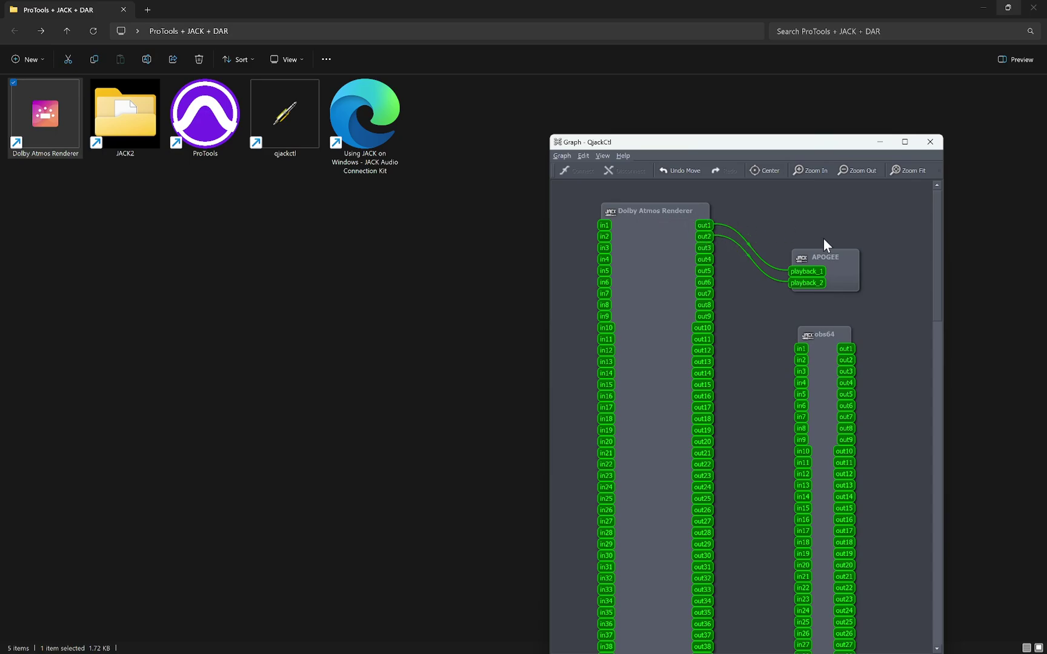
left_click_drag(837, 262, 858, 241)
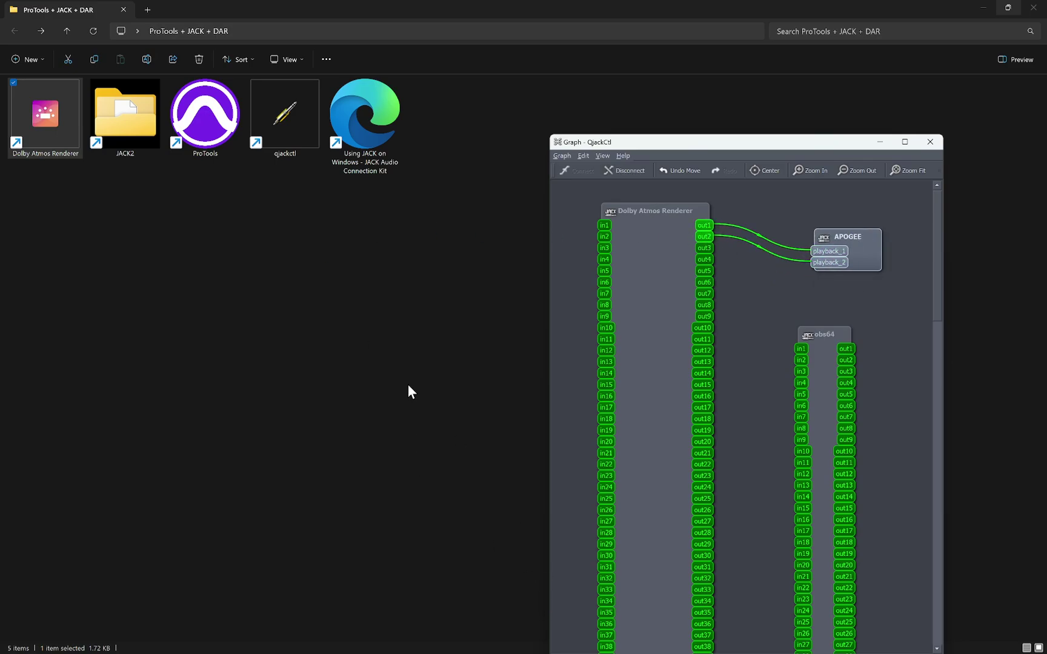
key("alt+Tab")
key("alt+Tab")
key("alt+Tab")
key("alt+Tab")
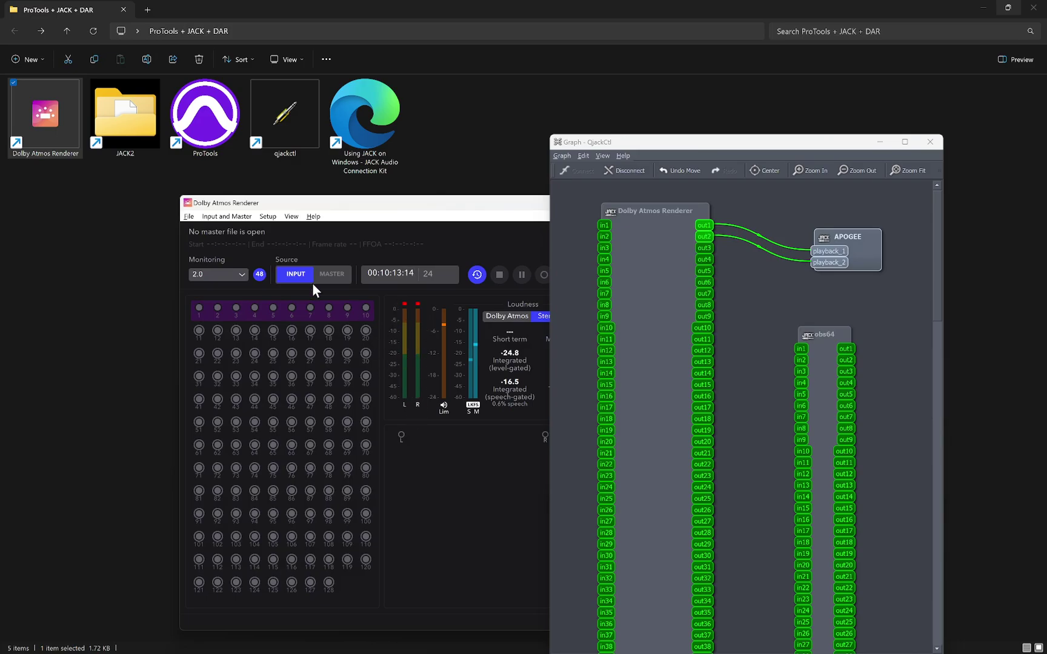
- Reposition the renderer and Graph windows, then open the renderer's Settings showing ASIO JackRouter at 48 kHz
left_click(190, 217)
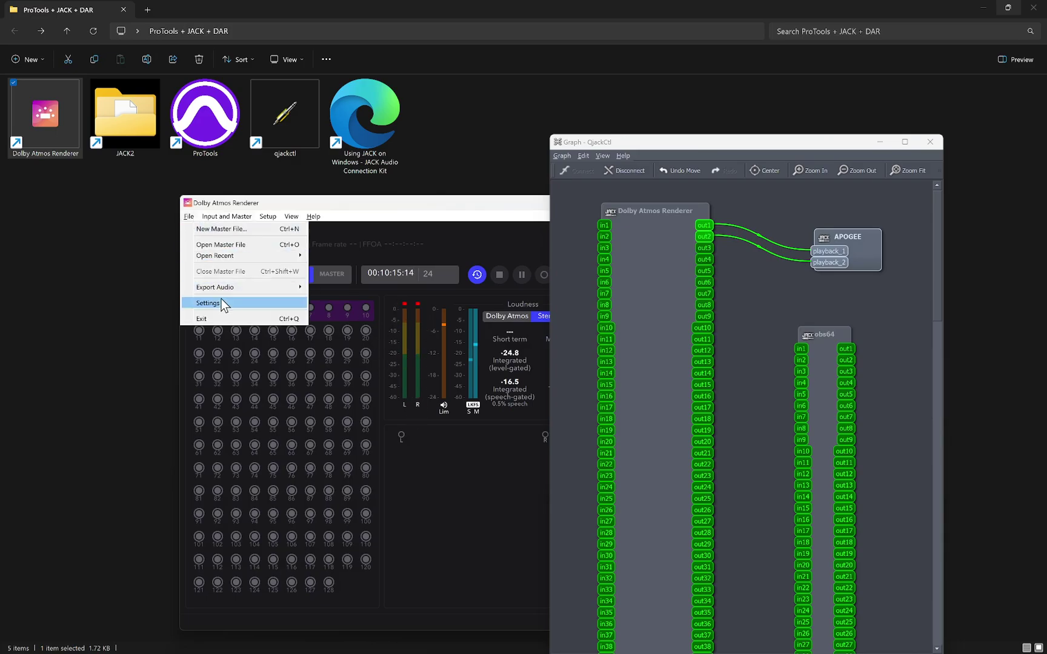
key("Escape")
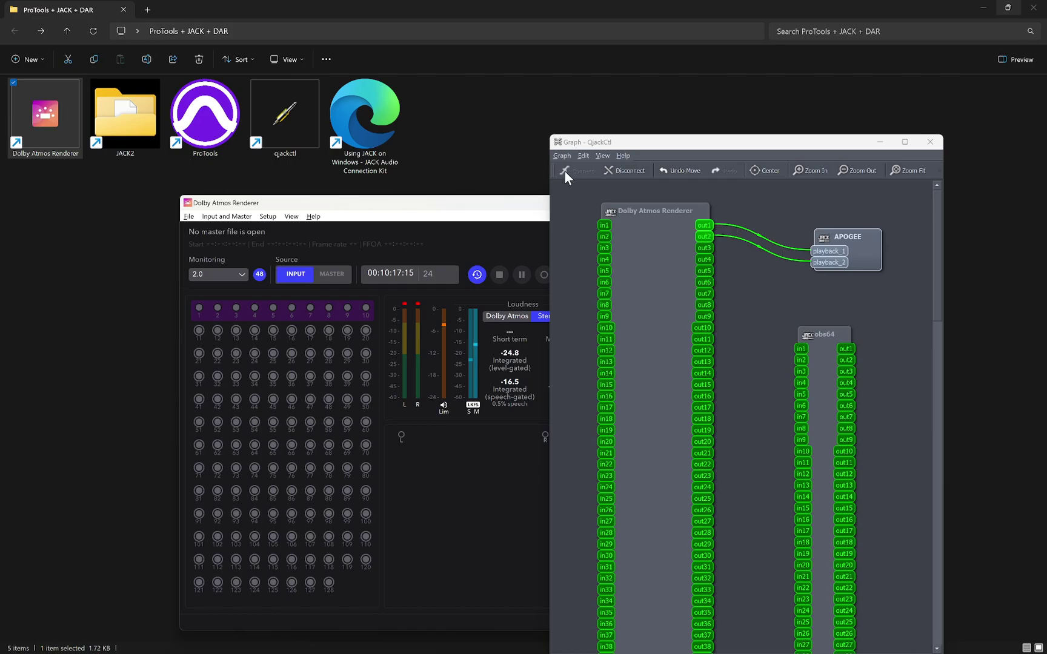
left_click_drag(479, 204, 369, 137)
left_click_drag(661, 149, 818, 226)
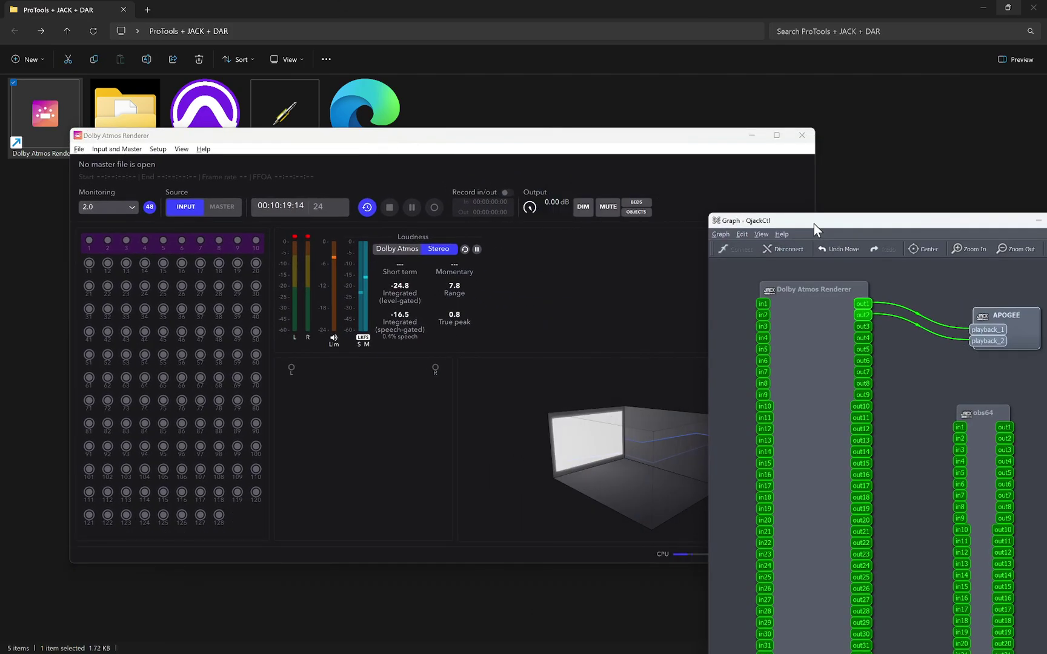
left_click(79, 150)
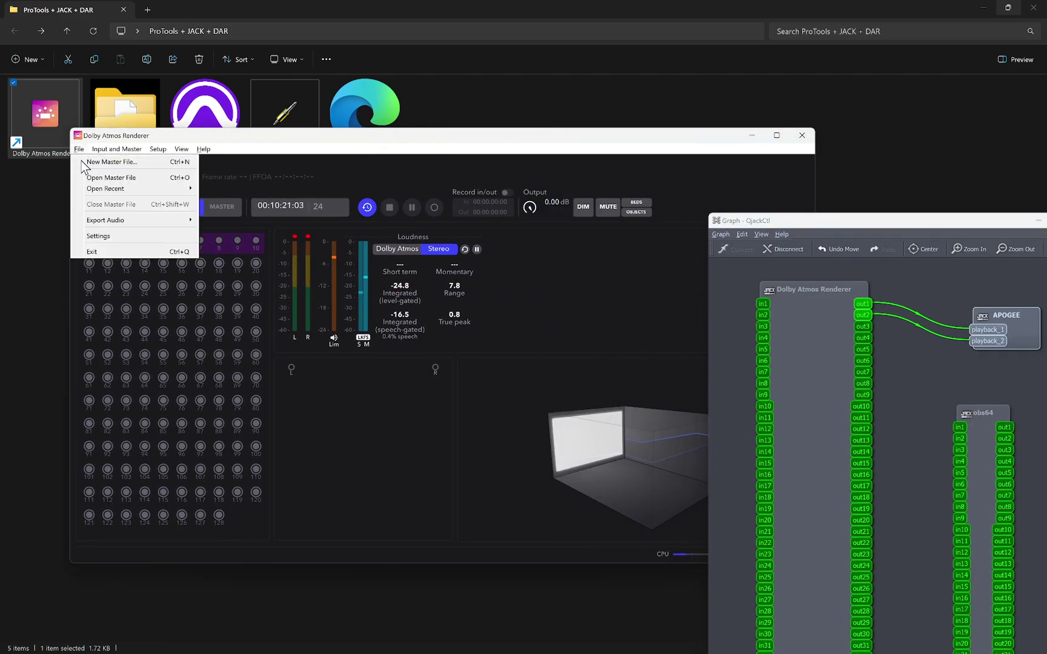
left_click(100, 235)
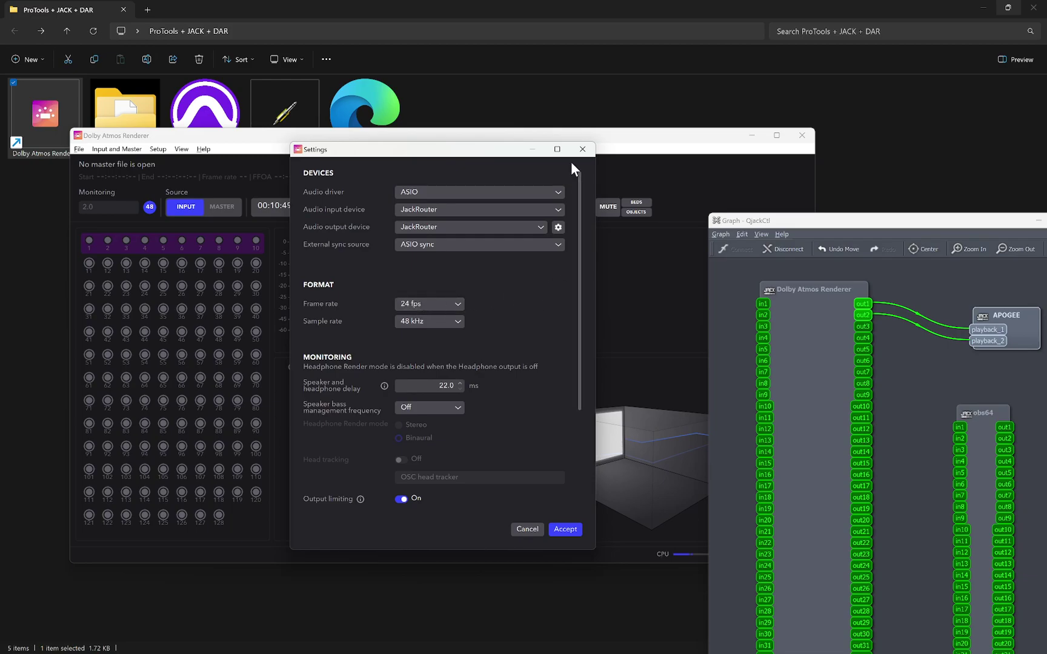
scroll(527, 360, "down", 3)
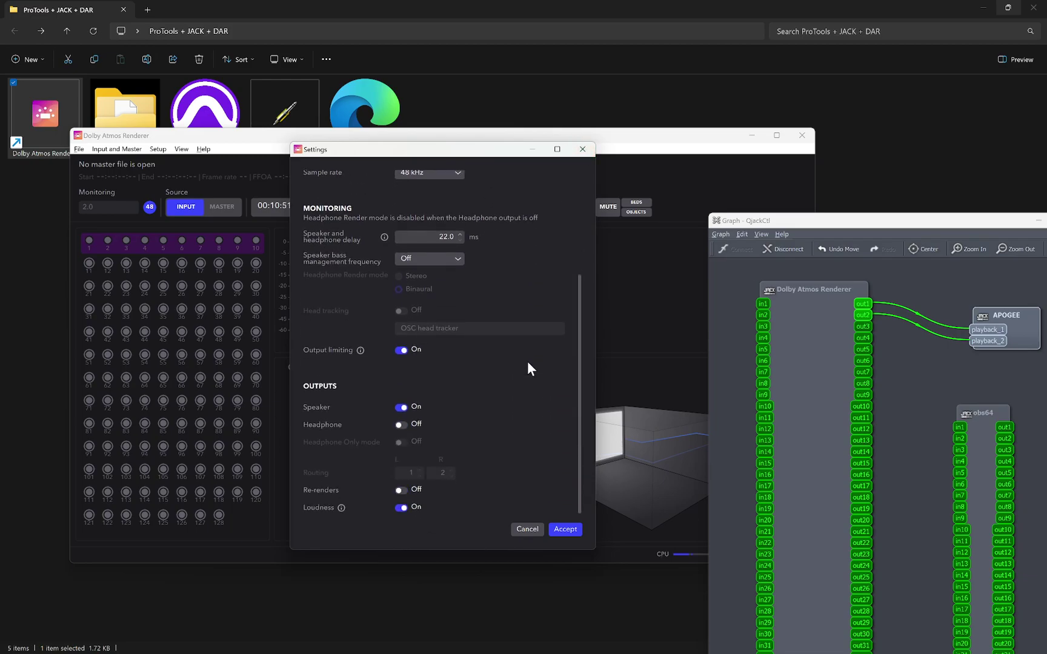
scroll(526, 360, "up", 3)
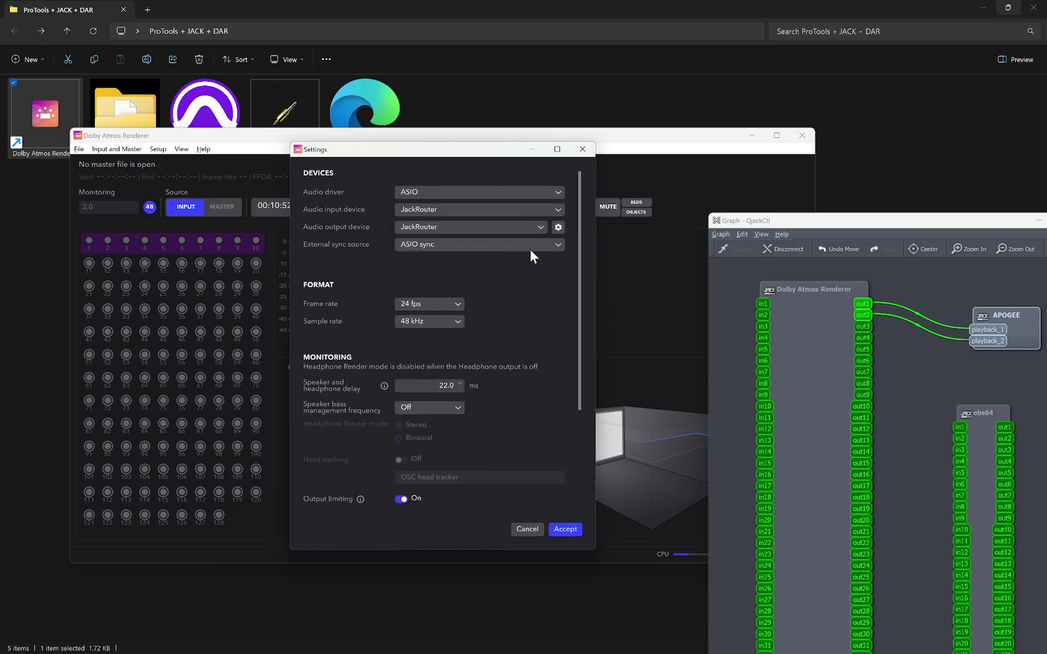
- Close the renderer settings, leaving the monitoring format at 2.0
left_click(583, 149)
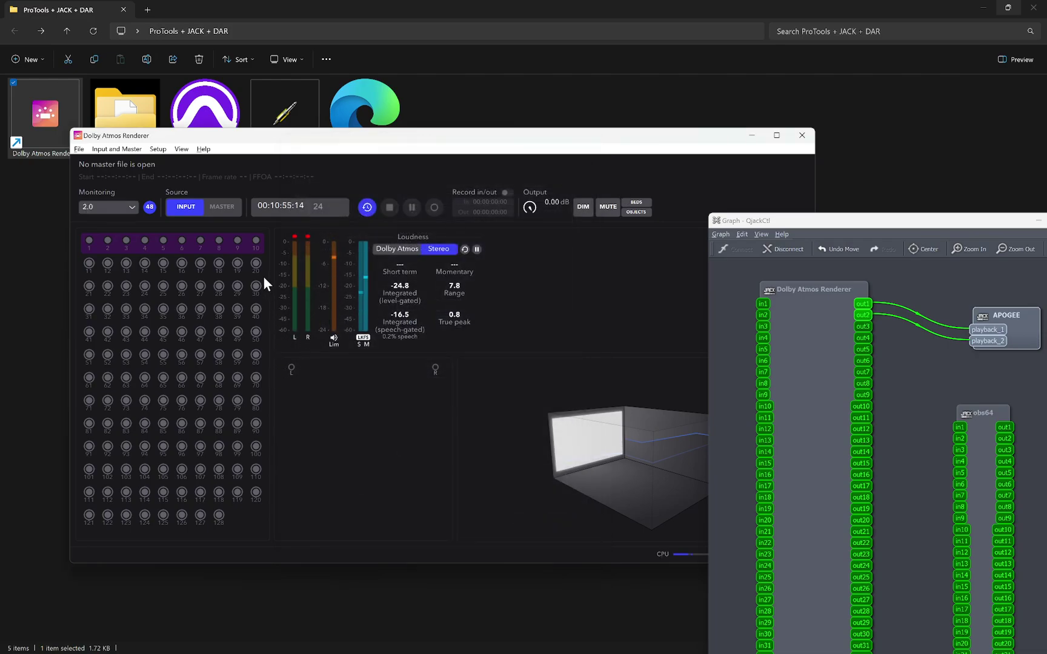
left_click(101, 206)
left_click(90, 285)
- Connect Dolby Atmos Renderer out1/out2 to obs64 in1/in2, then minimise the renderer window
left_click(880, 294)
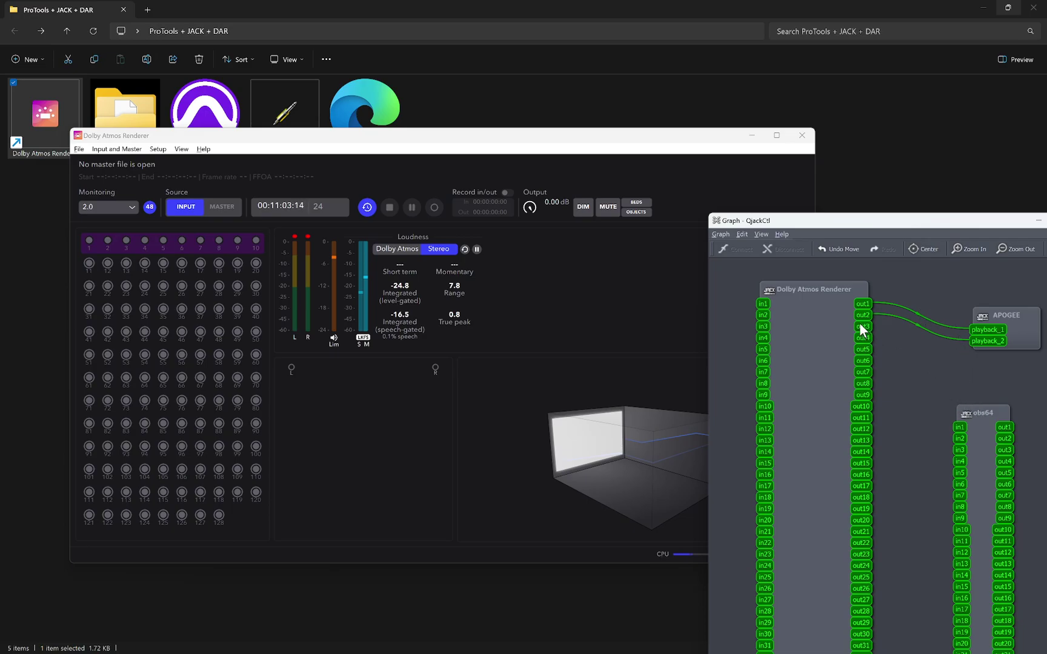
left_click_drag(861, 303, 959, 427)
left_click_drag(868, 311, 959, 439)
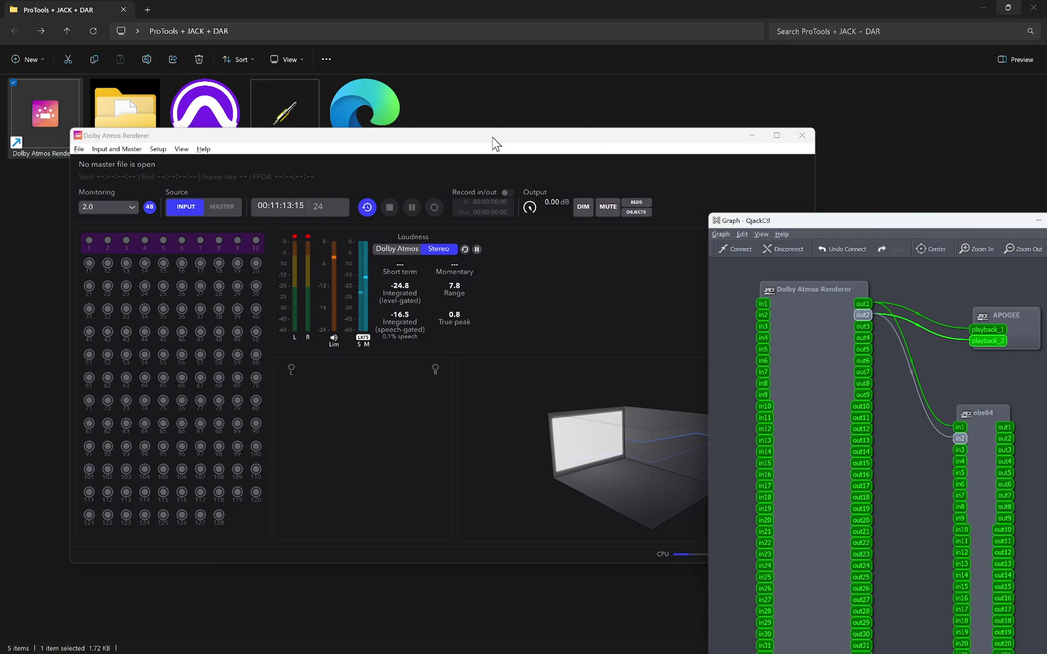
left_click_drag(498, 132, 587, 83)
left_click(827, 85)
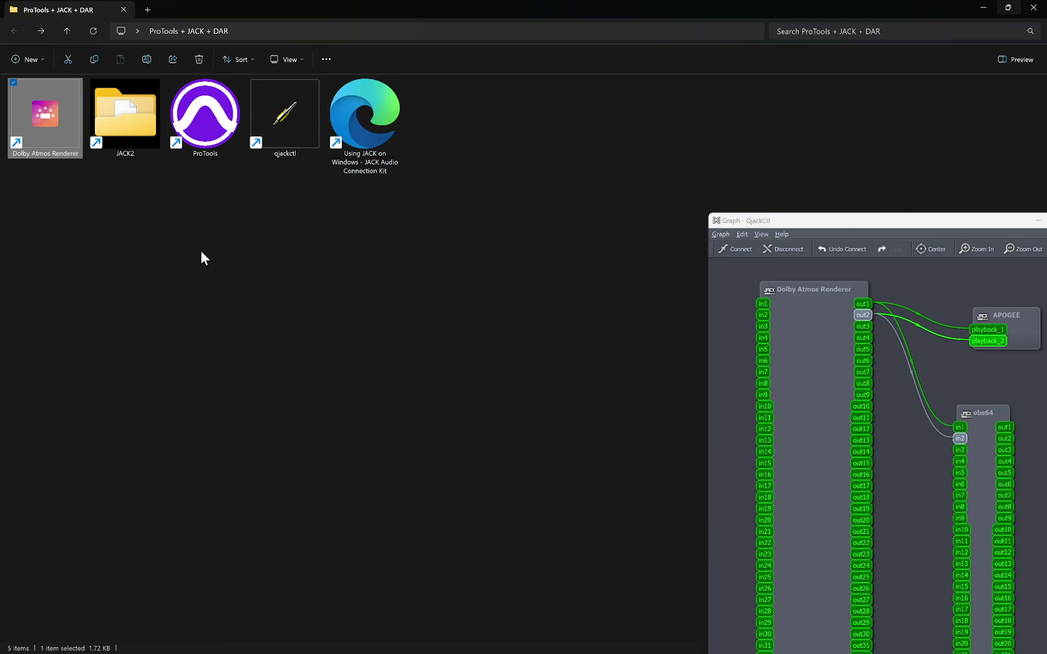
- Launch Pro Tools and bring the graph fully on screen, ProTools node at left
double_click(206, 127)
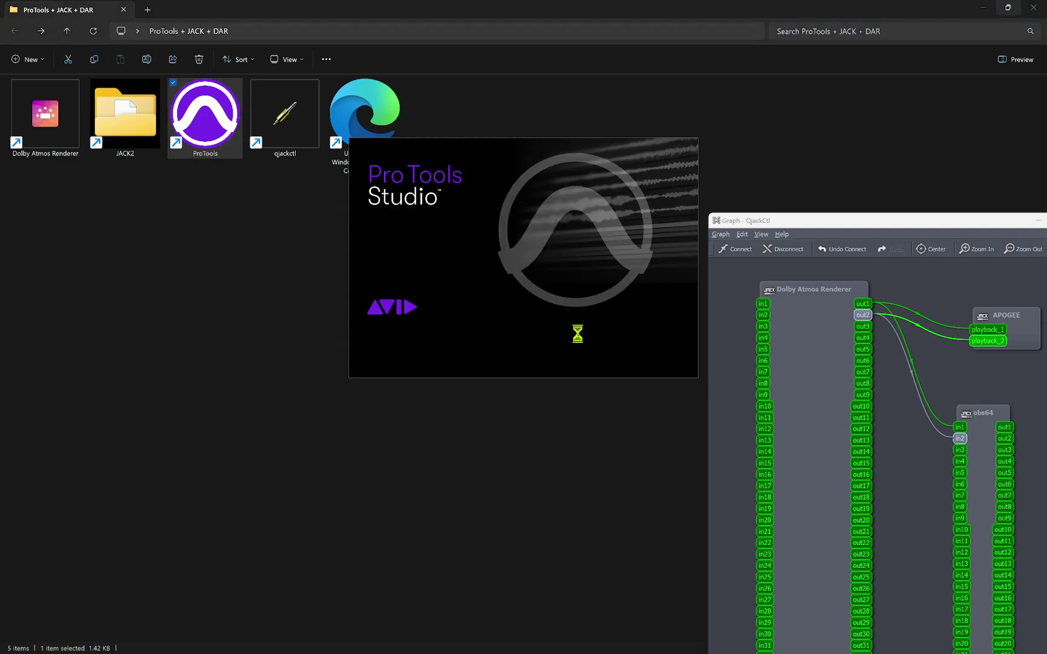
left_click_drag(804, 224, 754, 104)
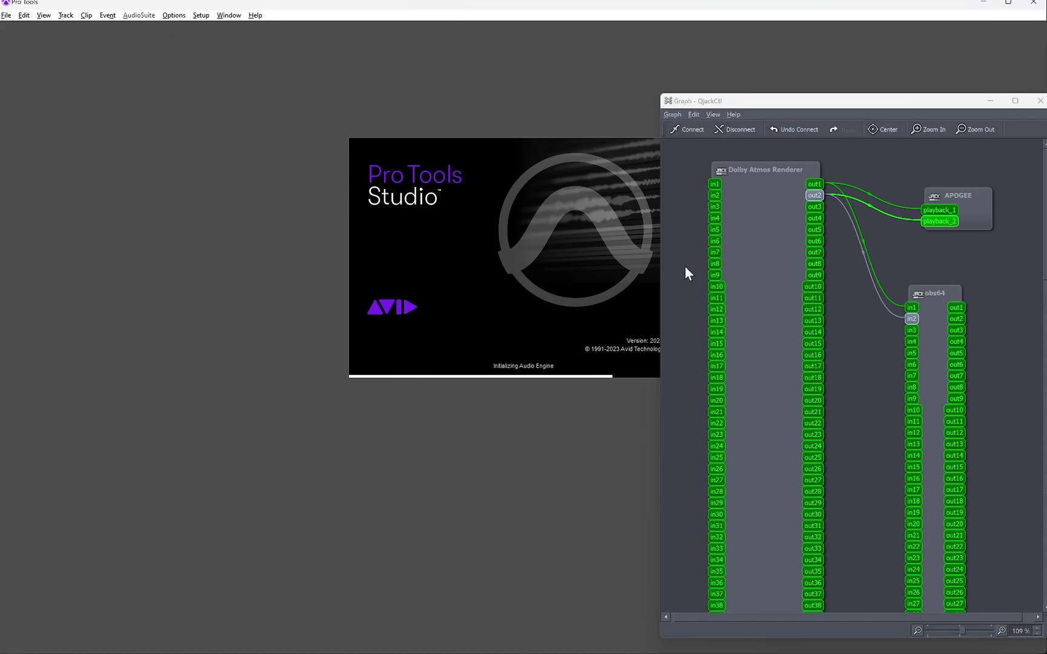
scroll(693, 274, "down", 4, "ctrl")
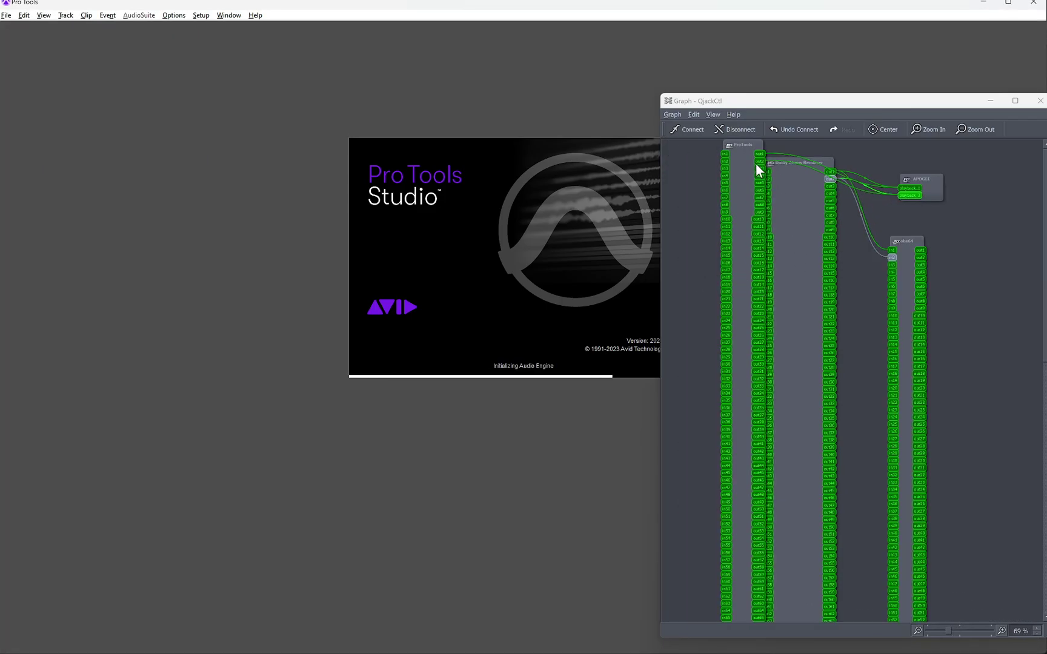
left_click_drag(747, 148, 725, 155)
- Select the ProTools output connections and move the JACK main window to the left
left_click(758, 212)
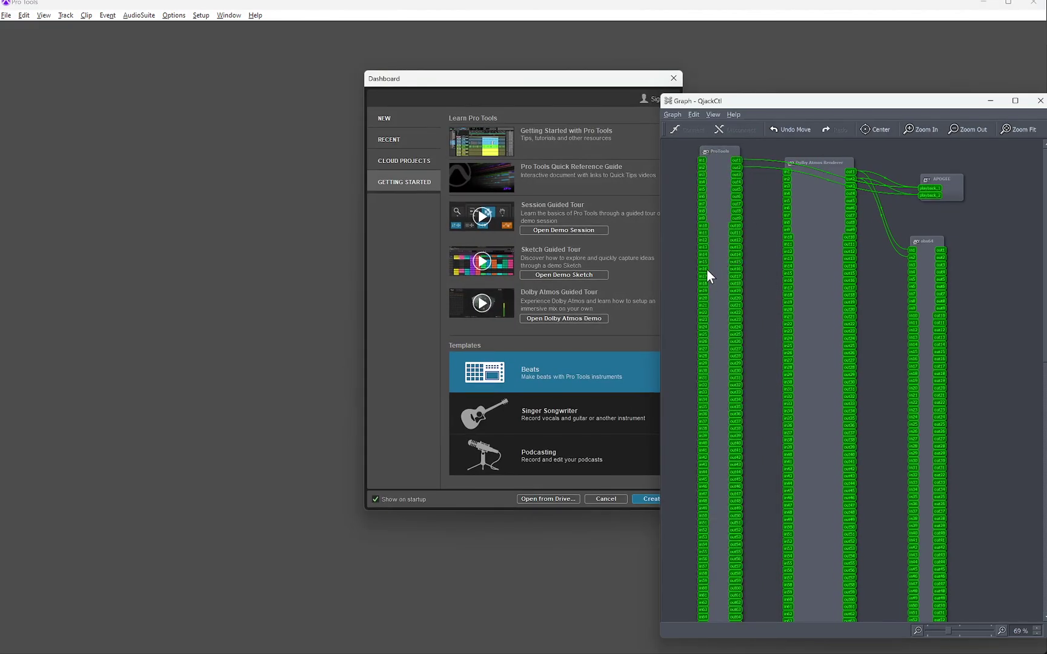
left_click_drag(757, 150, 761, 176)
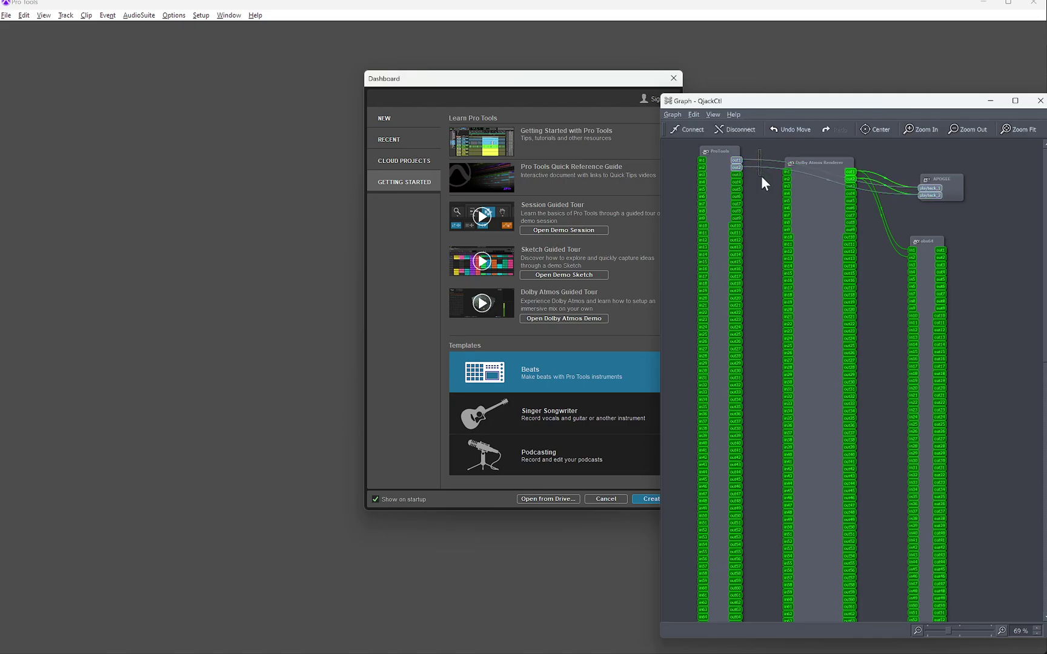
key("alt+Tab")
key("alt+Tab")
key("alt+Tab")
key("alt+Tab")
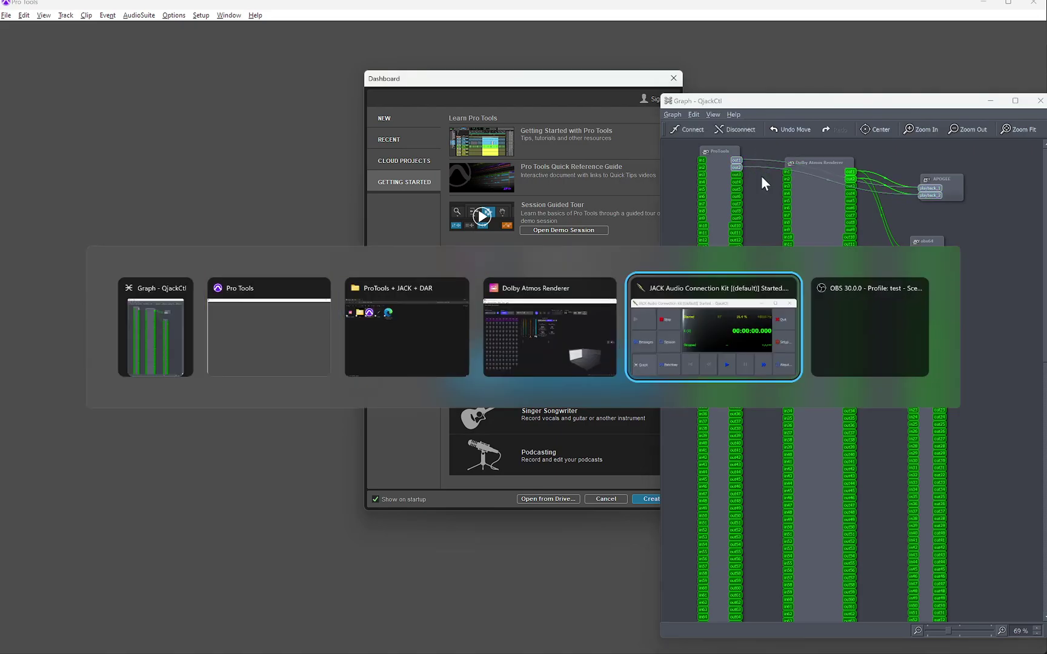
left_click_drag(625, 232, 329, 220)
left_click(543, 286)
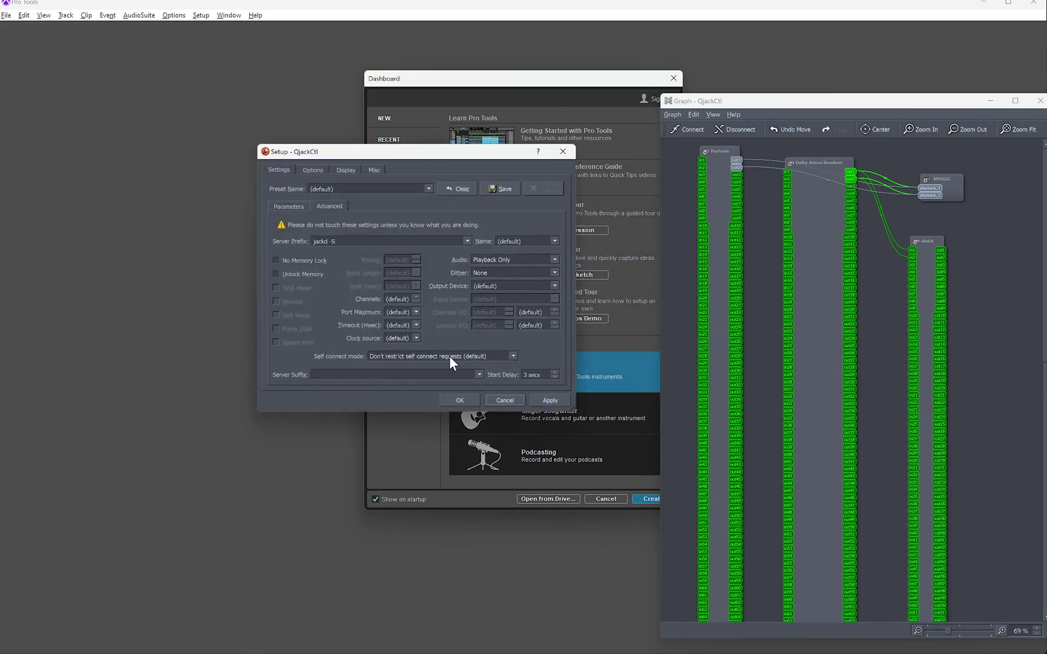
left_click(449, 356)
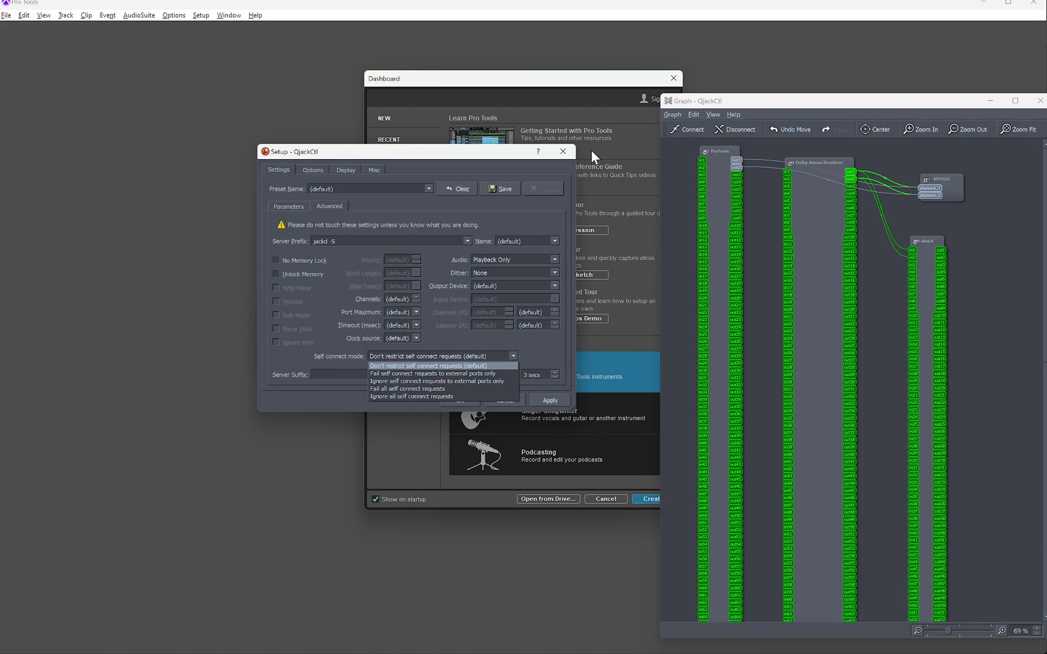
left_click(328, 398)
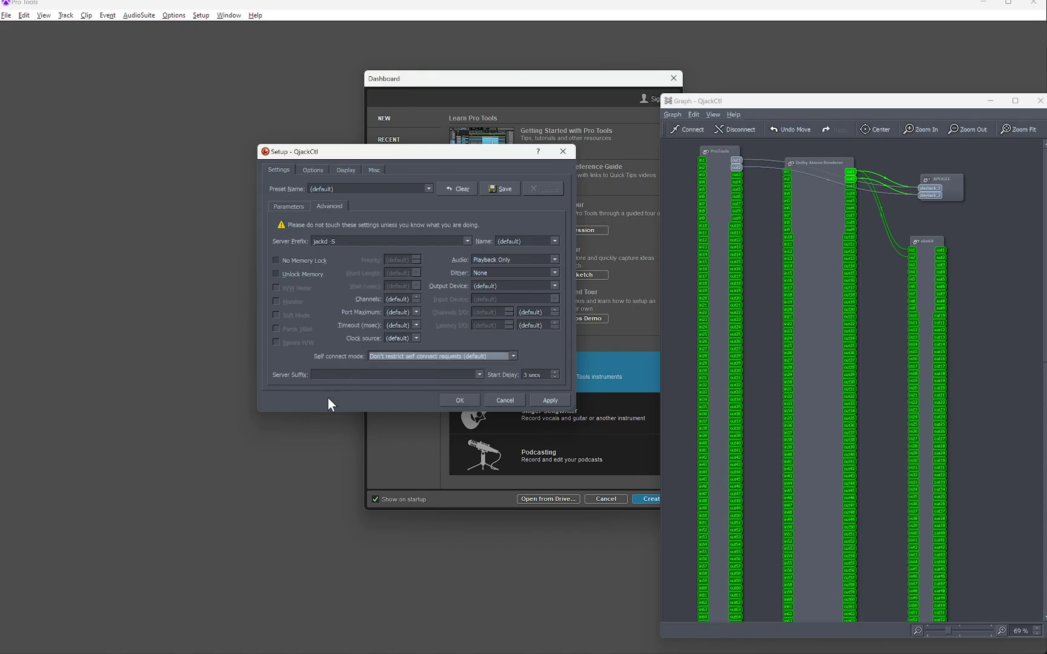
left_click(504, 402)
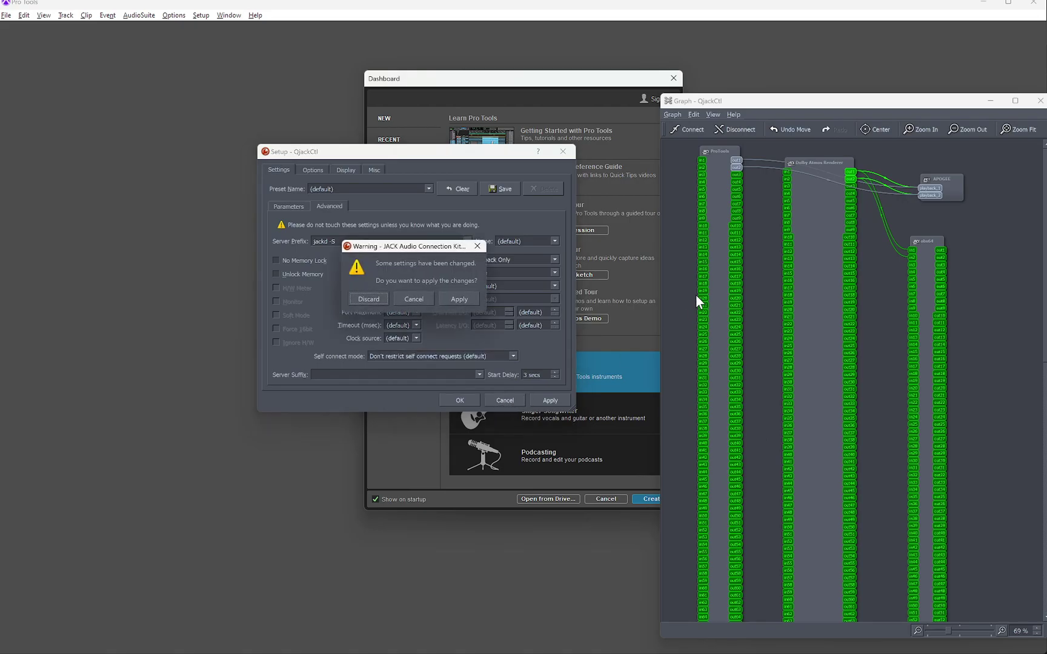
- Discard the setup changes, reposition the APOGEE node and disconnect everything feeding it
left_click(370, 299)
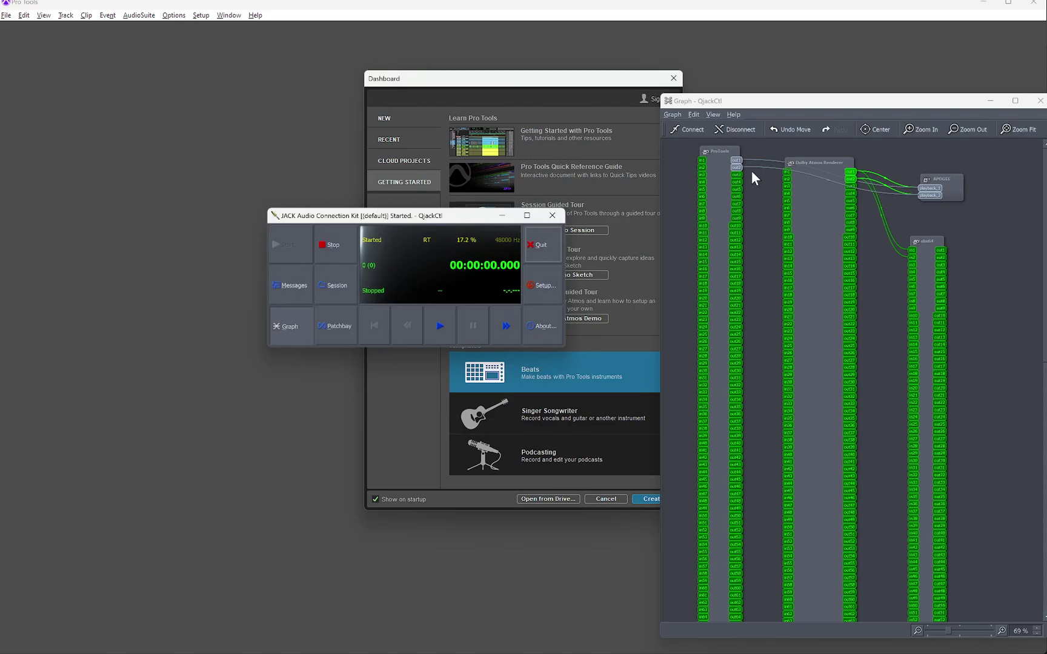
left_click(940, 182)
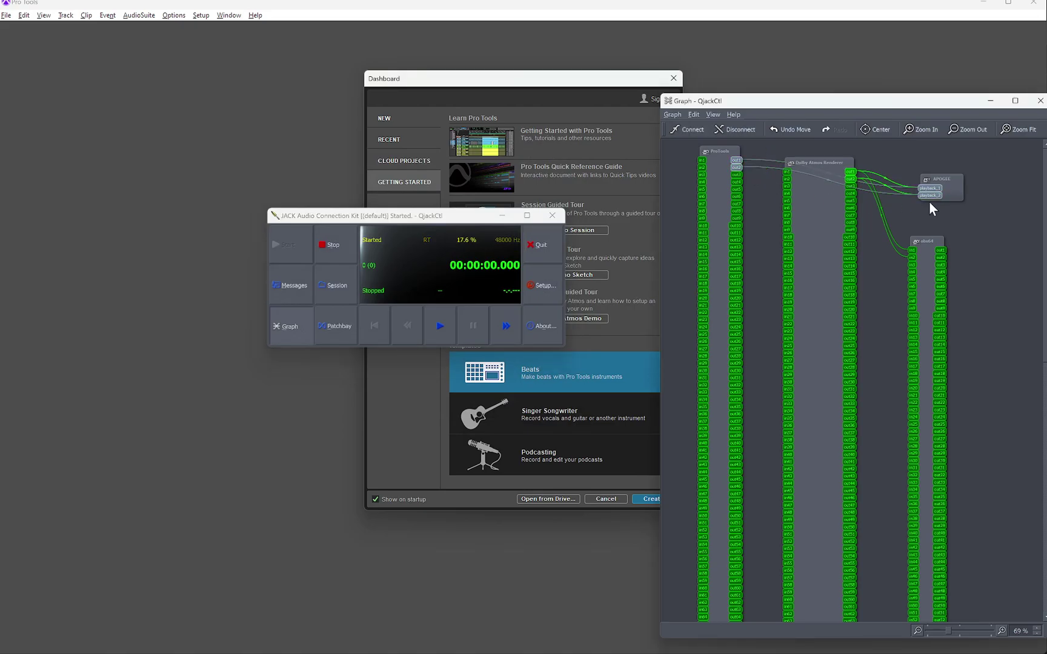
left_click_drag(951, 186, 997, 180)
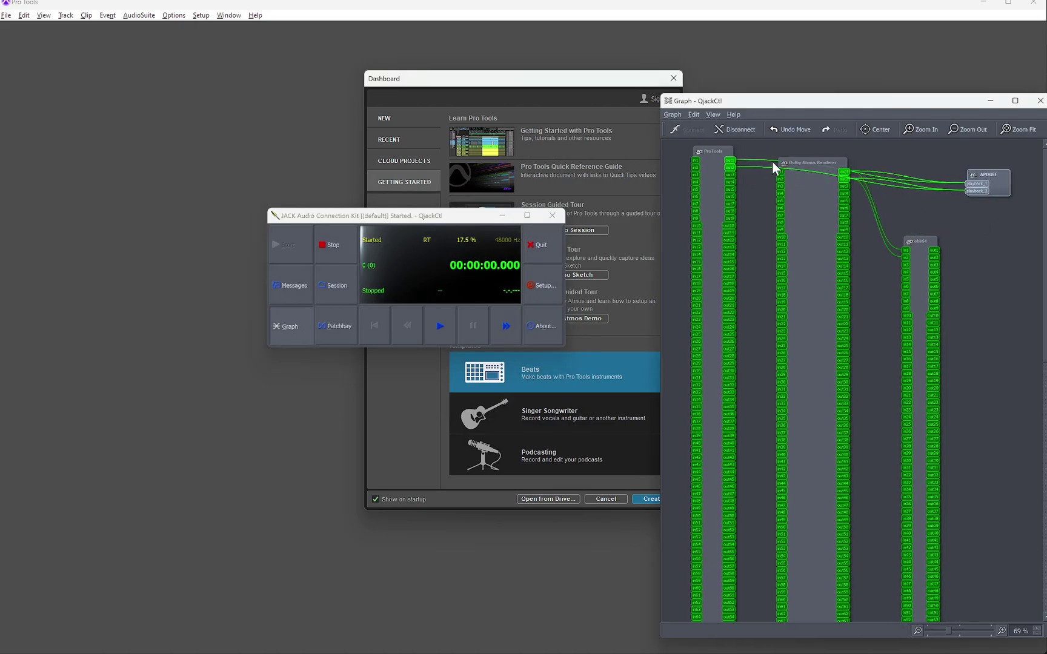
left_click(738, 130)
left_click(738, 130)
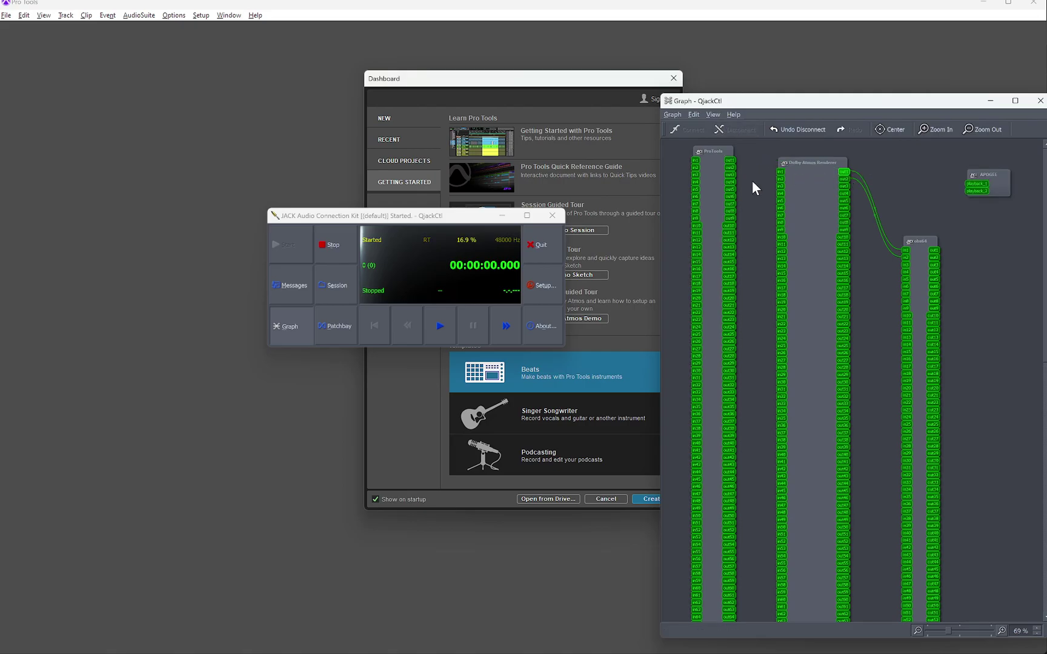
- Rubber-band select the ProTools outputs together with the Dolby Atmos Renderer inputs
left_click_drag(711, 151, 725, 161)
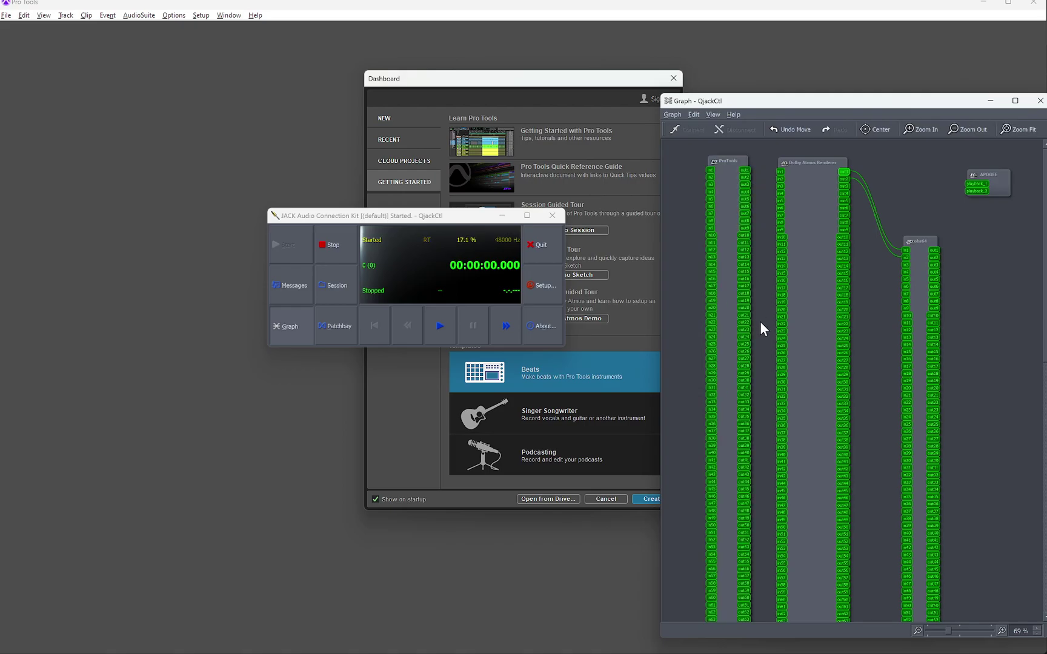
scroll(760, 424, "down", 10)
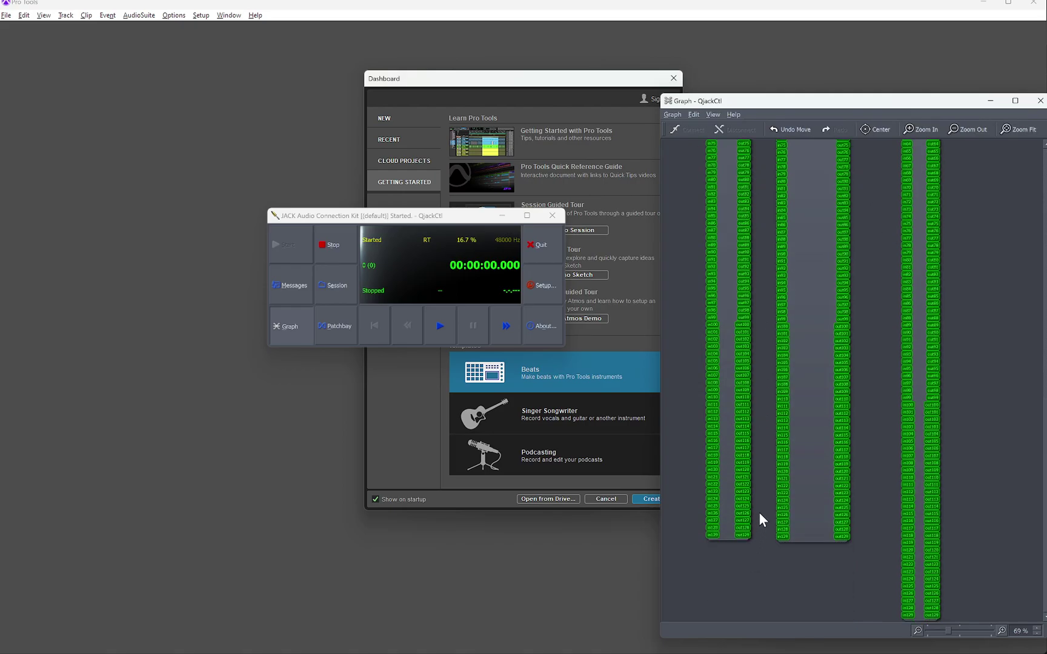
scroll(760, 507, "up", 10)
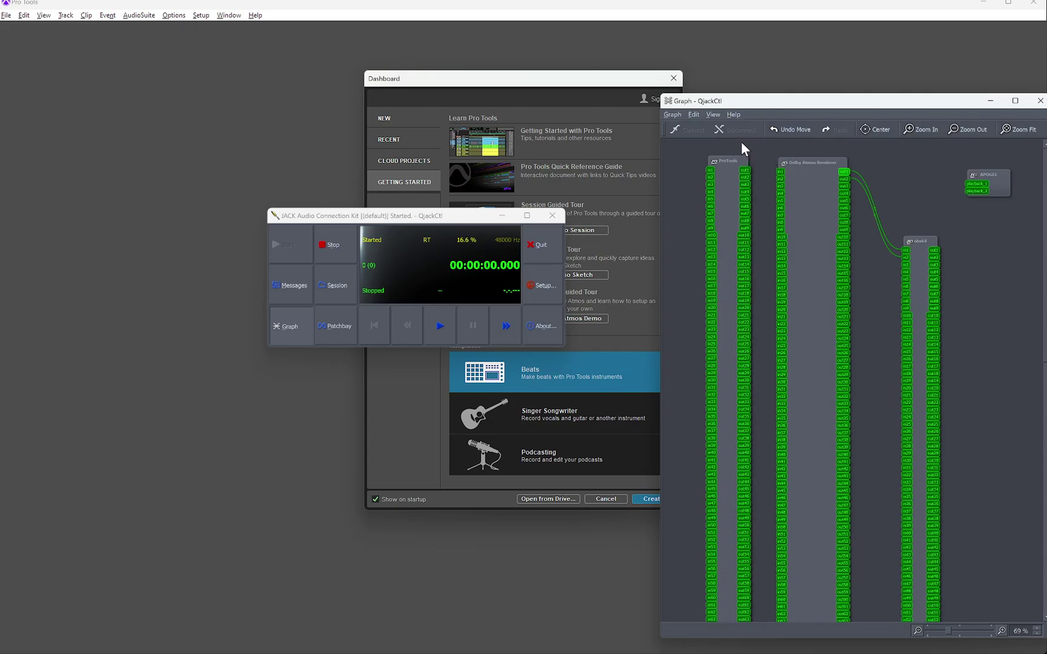
left_click_drag(741, 141, 783, 575)
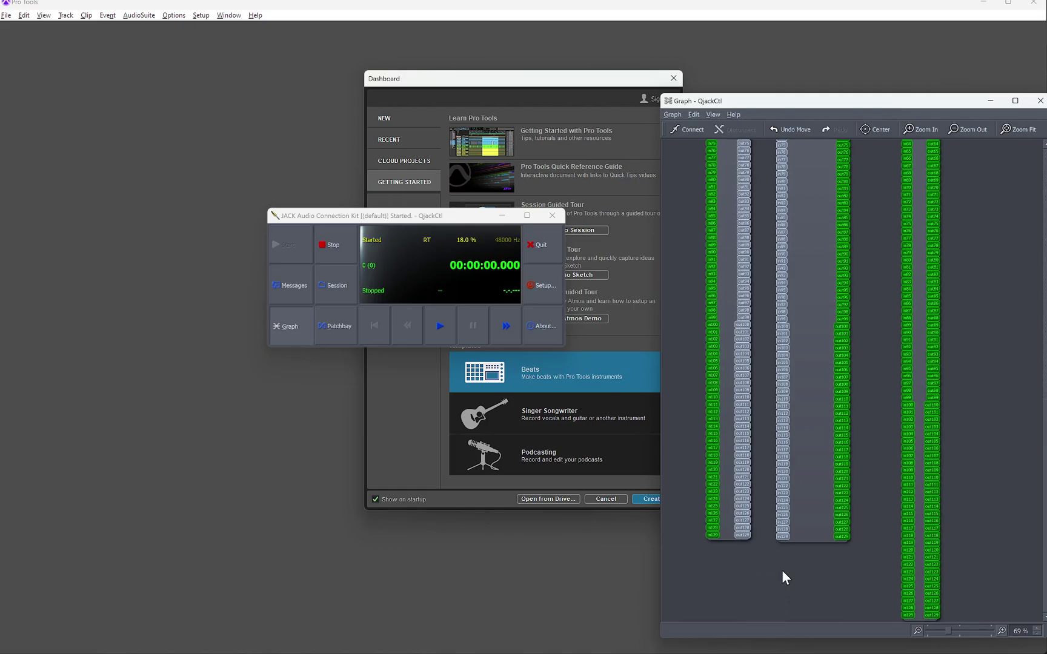
- Connect the selected ProTools outputs channel-by-channel to the renderer inputs, then deselect
left_click(687, 131)
scroll(780, 298, "up", 10)
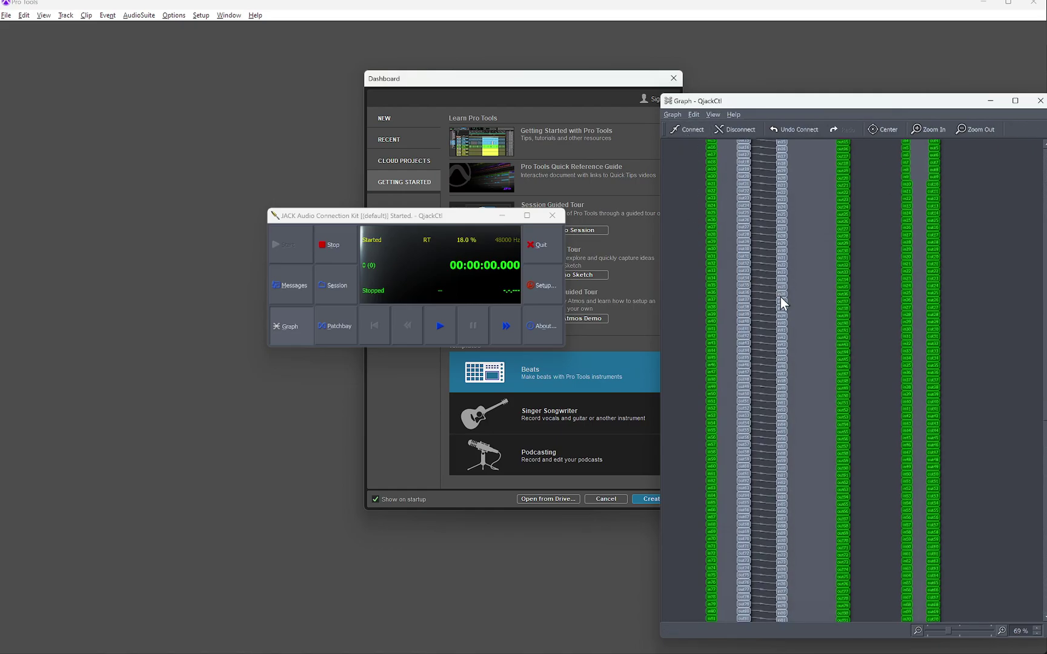
scroll(784, 303, "up", 2)
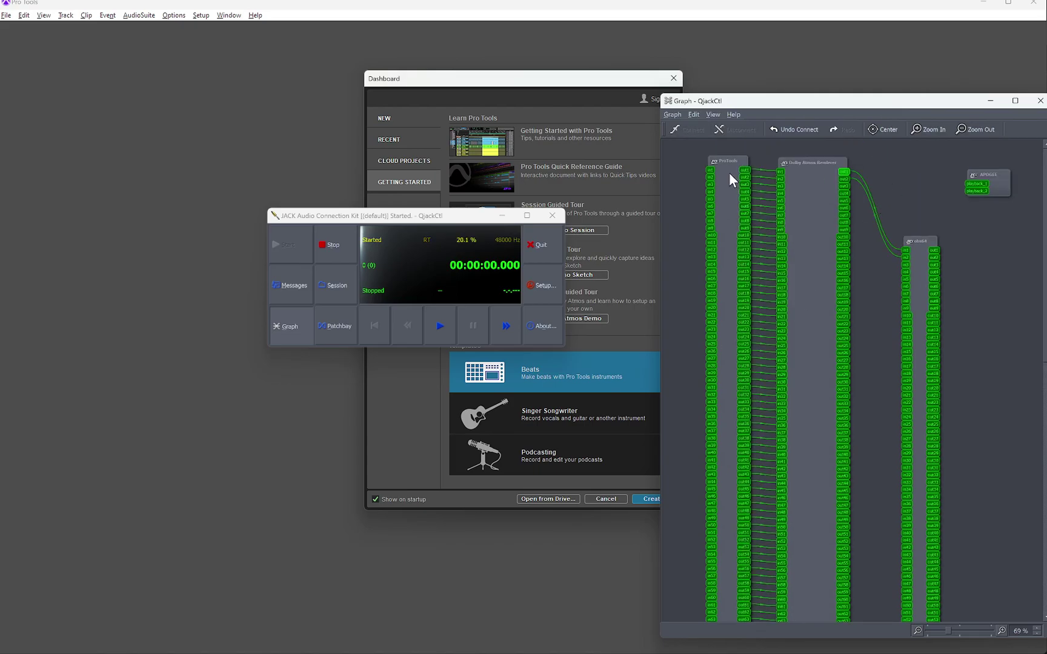
left_click_drag(731, 160, 707, 159)
left_click(748, 152)
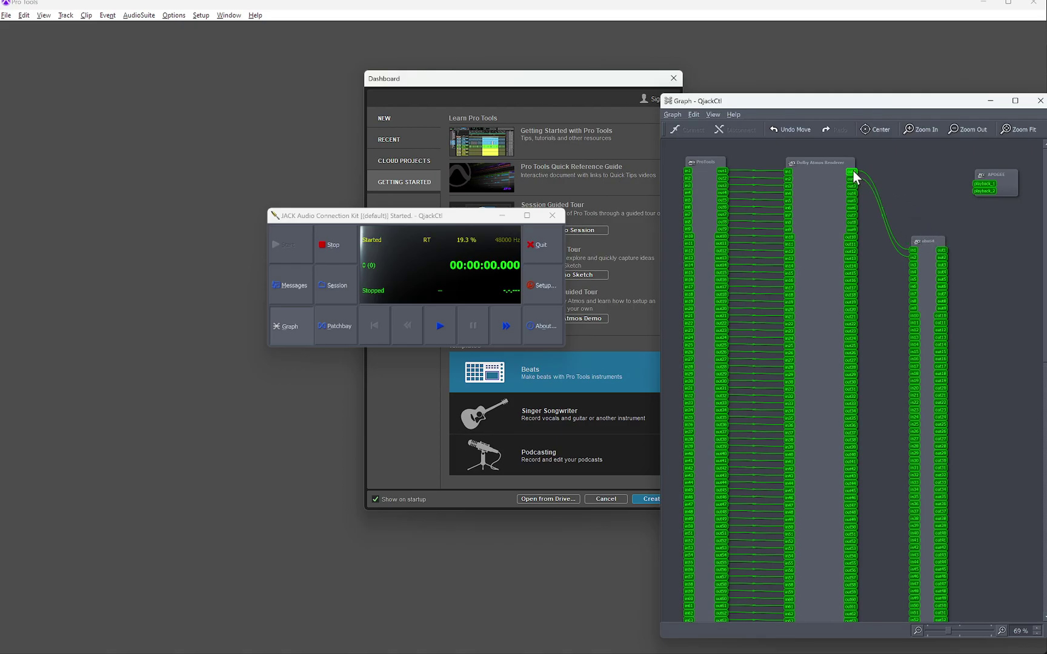
- Wire renderer out1/out2 to APOGEE playback_1/2 and connect remaining ProTools outputs to renderer inputs
mouse_move(851, 171)
left_mouse_down()
mouse_move(983, 183)
mouse_move(962, 193)
mouse_move(852, 180)
left_mouse_up()
left_click(927, 205)
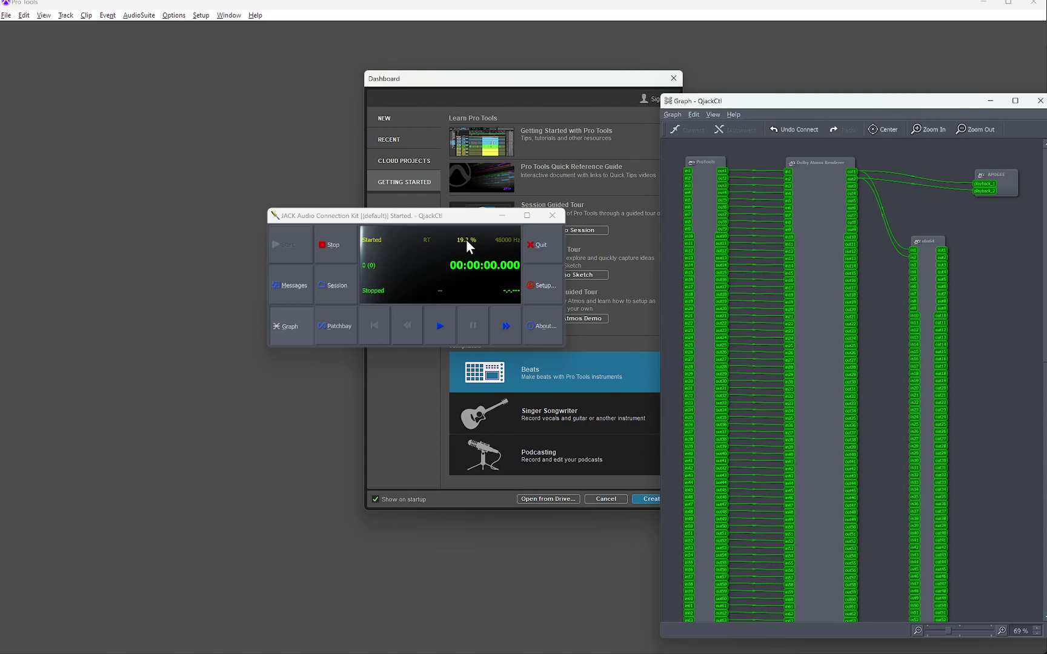
left_click_drag(767, 275, 768, 427)
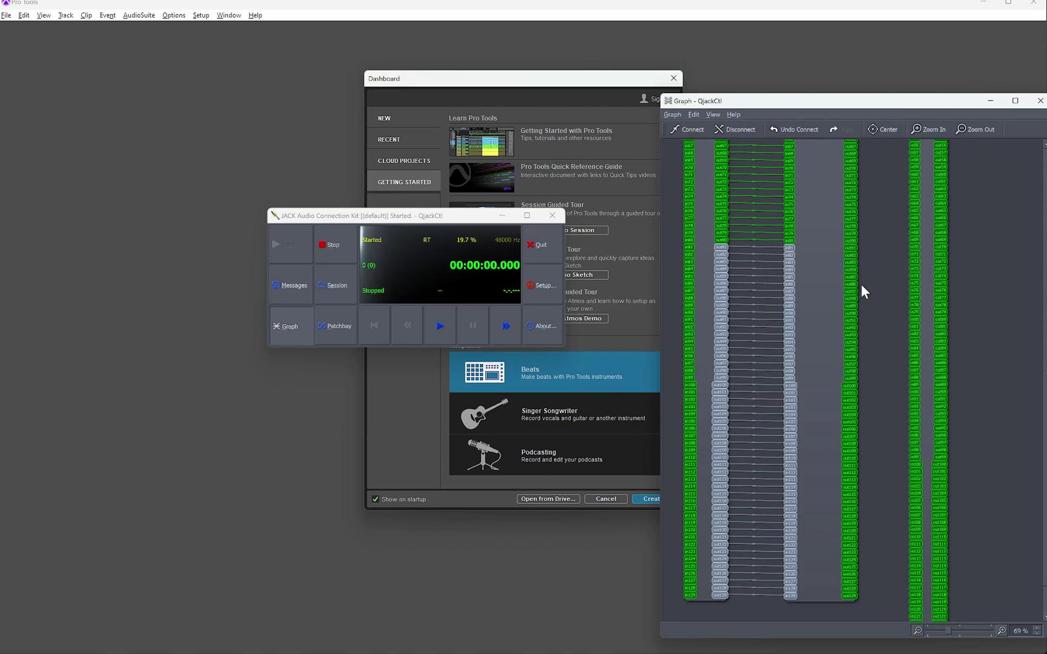
key("ctrl+c")
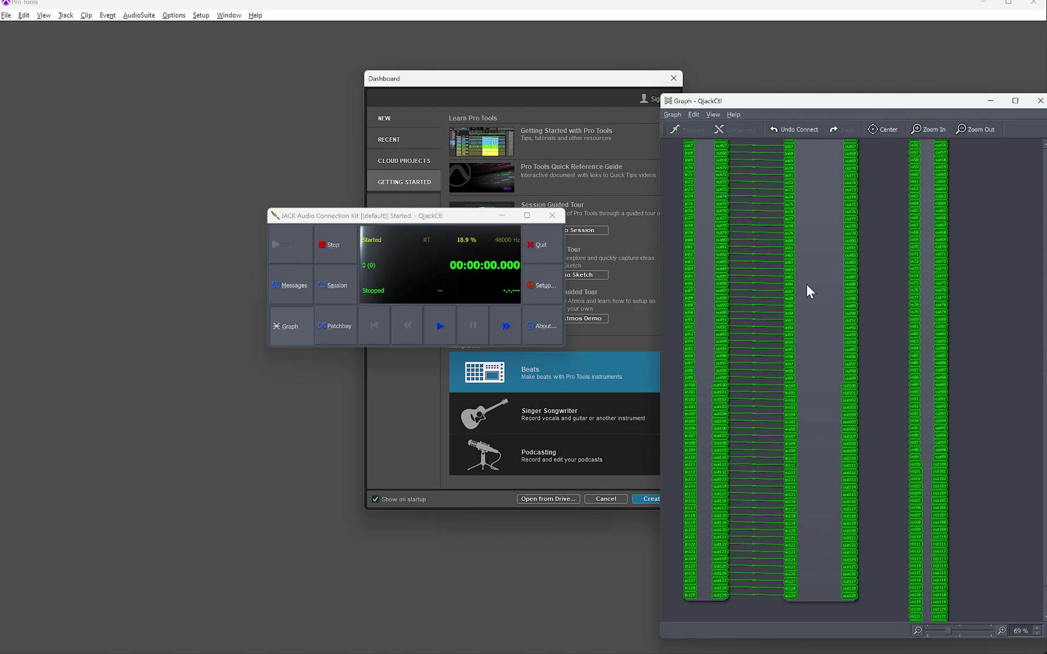
scroll(806, 285, "up", 10)
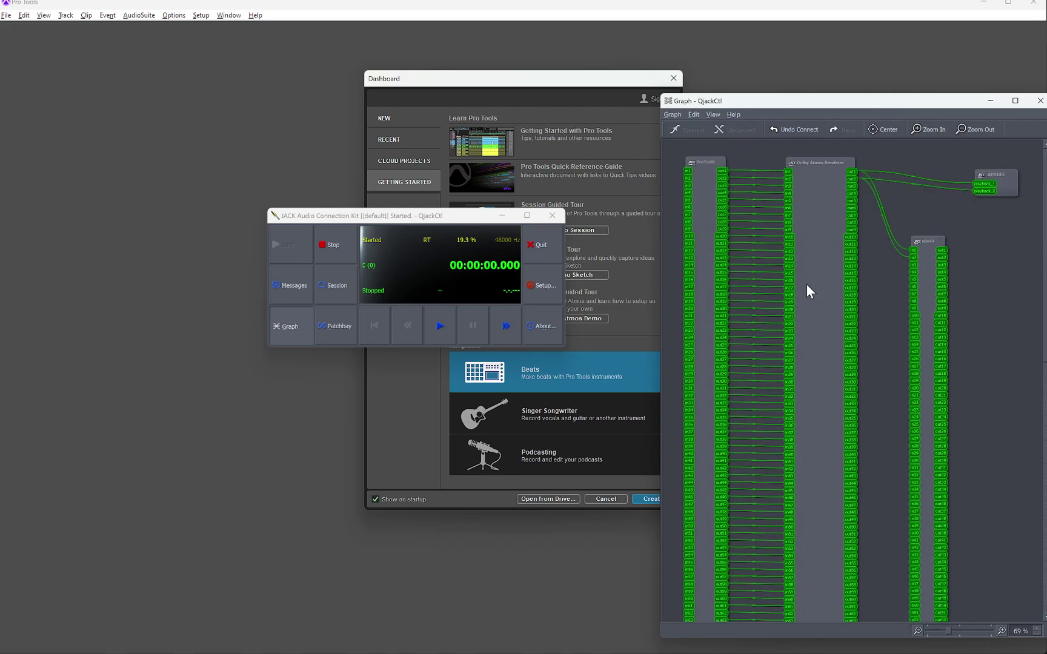
left_click_drag(433, 216, 209, 435)
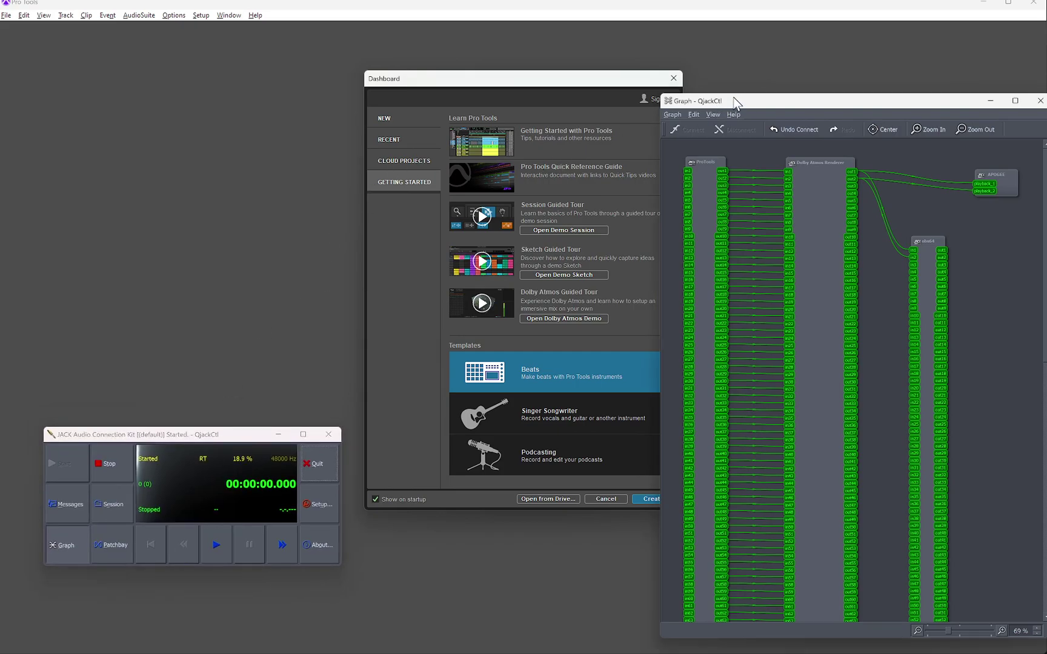
- Close the graph, answer No to Session Notes and OK to Missing AAX Plugins
left_click_drag(738, 101, 611, 95)
left_click(701, 95)
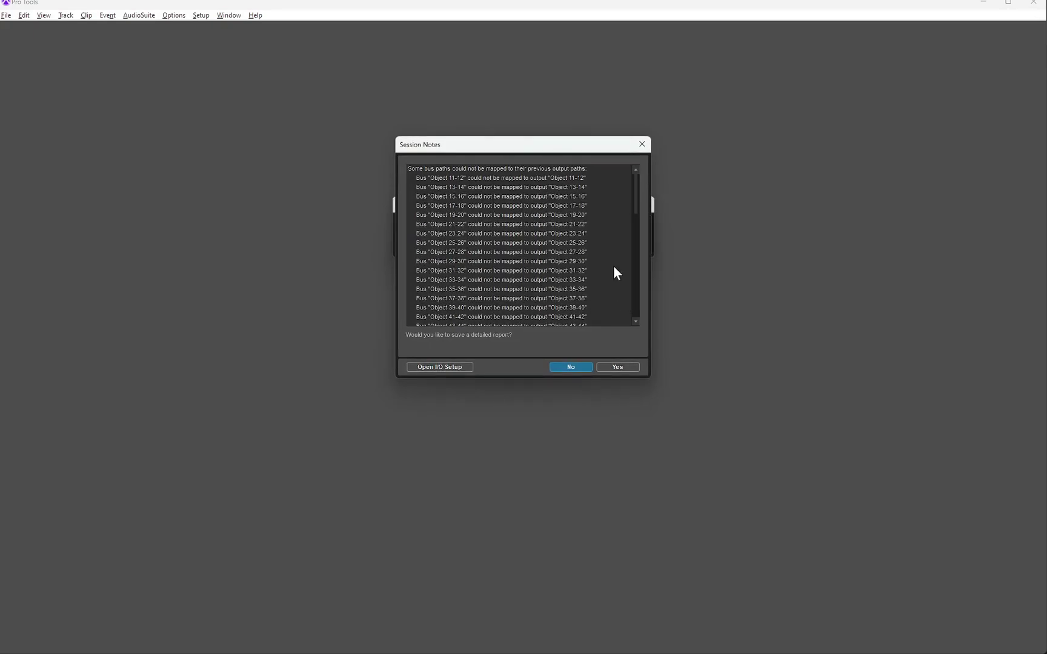
scroll(588, 323, "down", 1)
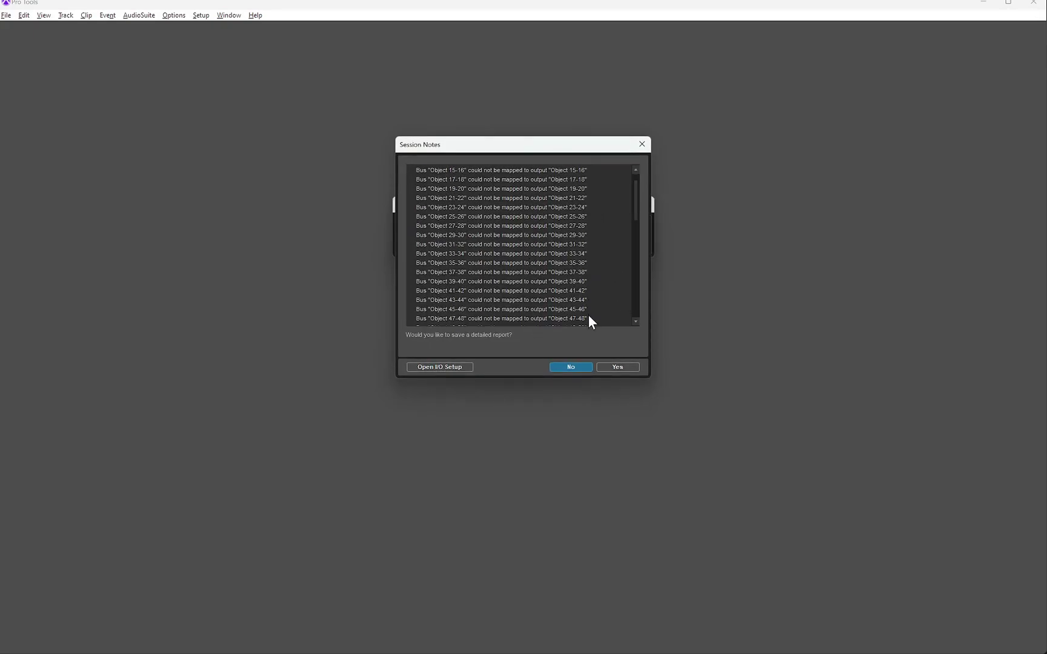
left_click(579, 368)
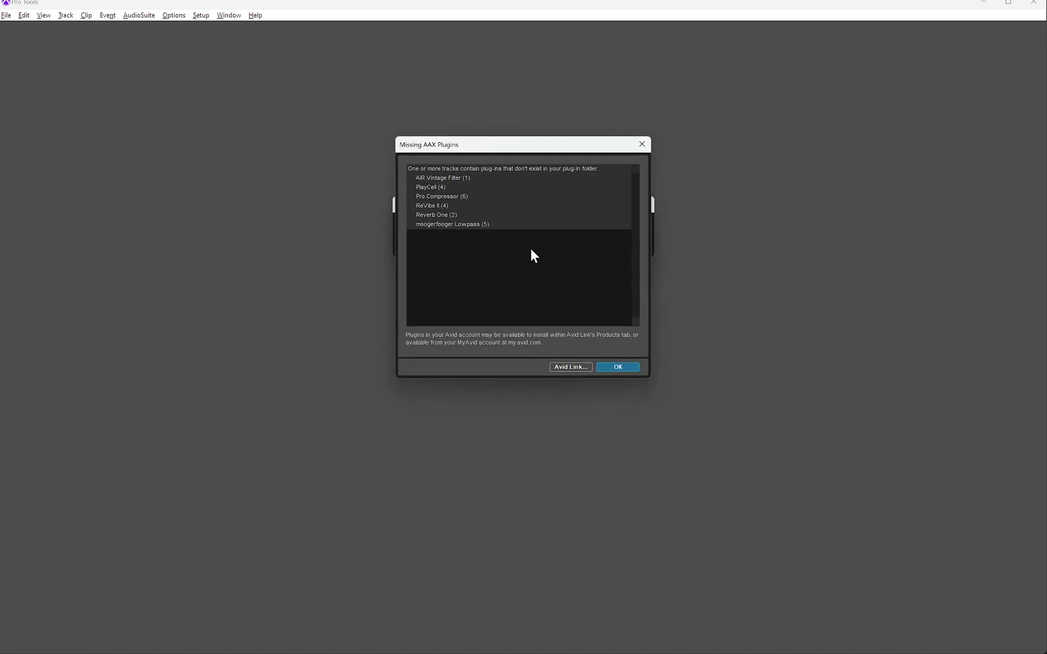
left_click(618, 366)
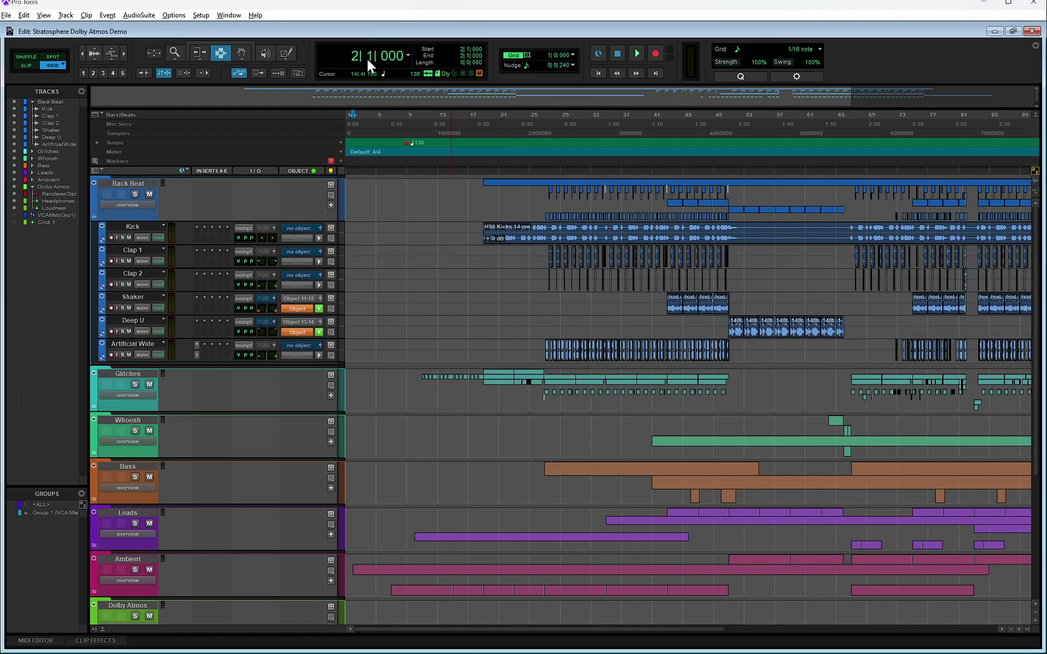
- Open the JACK graph, then confirm JackRouter is the Pro Tools hardware peripheral
key("alt+Tab")
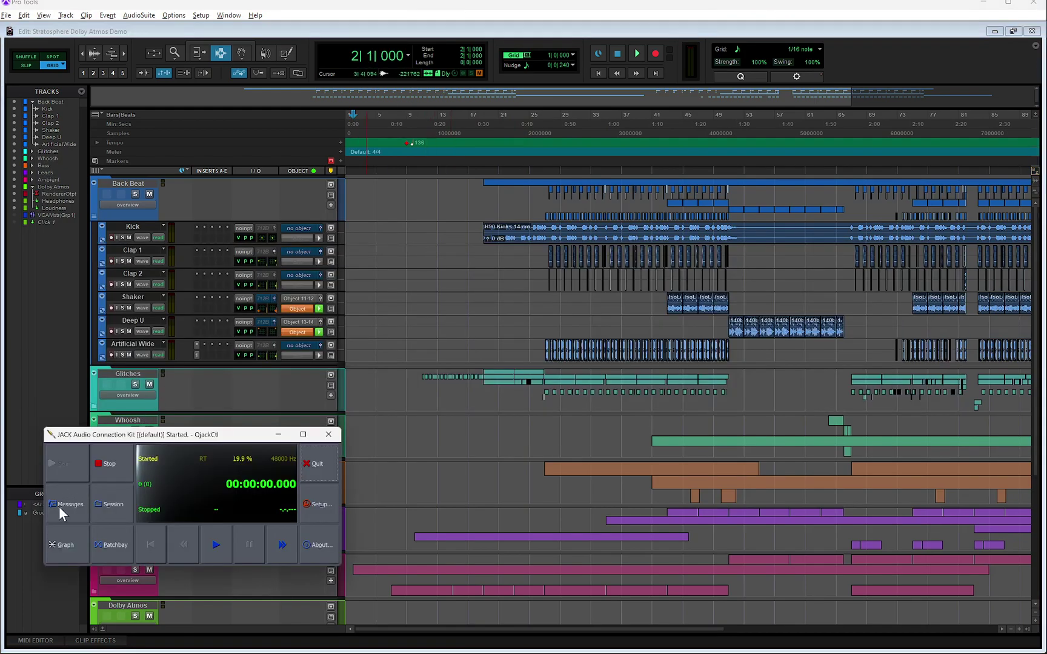
left_click(65, 542)
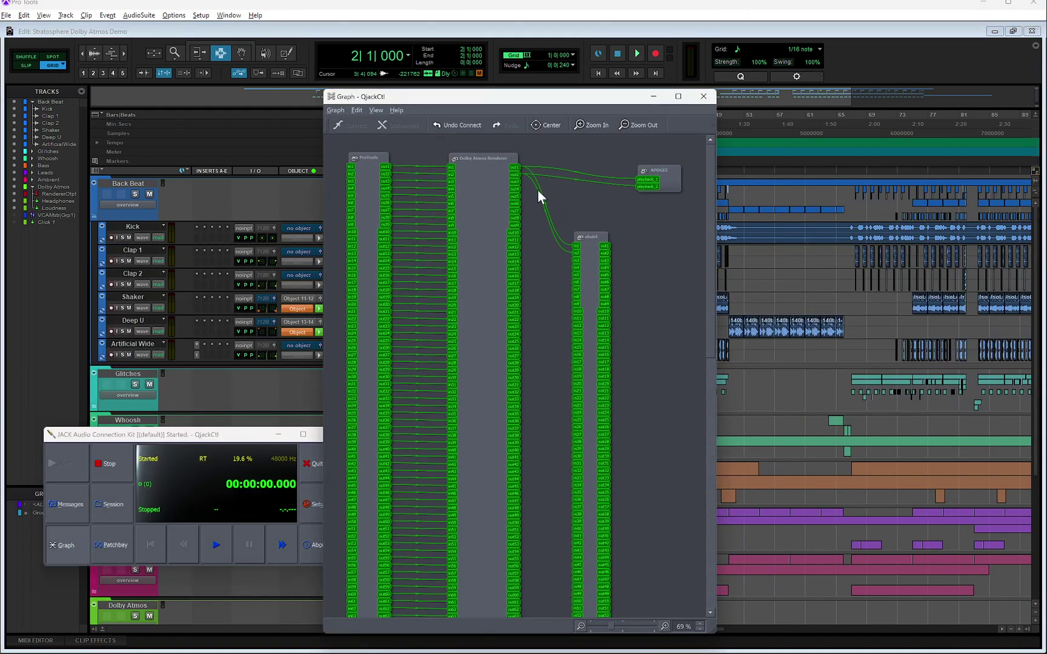
left_click(404, 12)
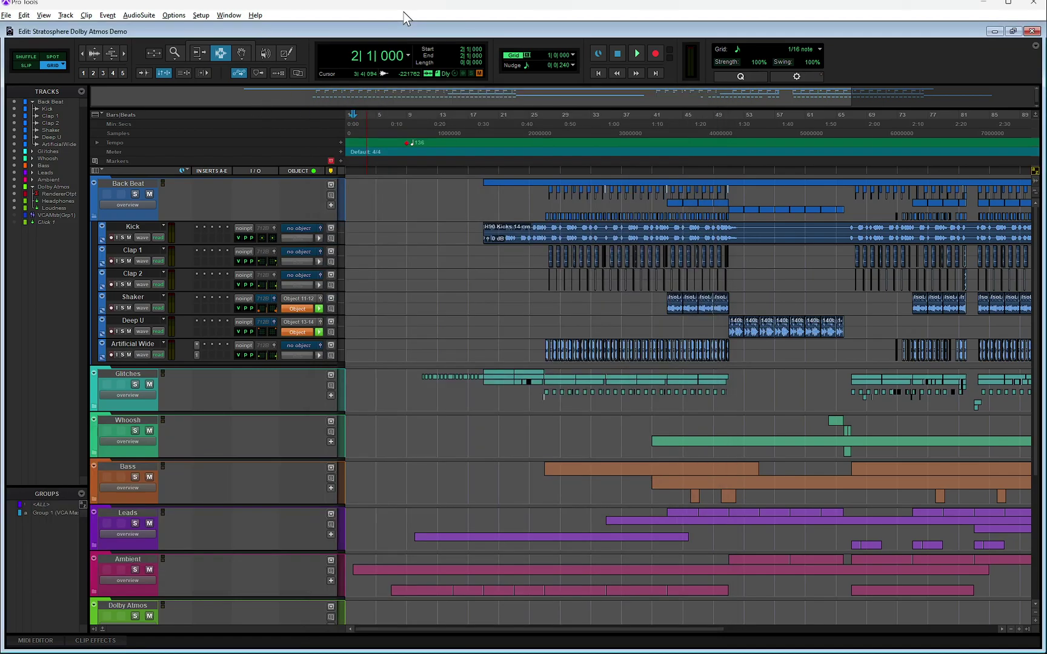
left_click(200, 15)
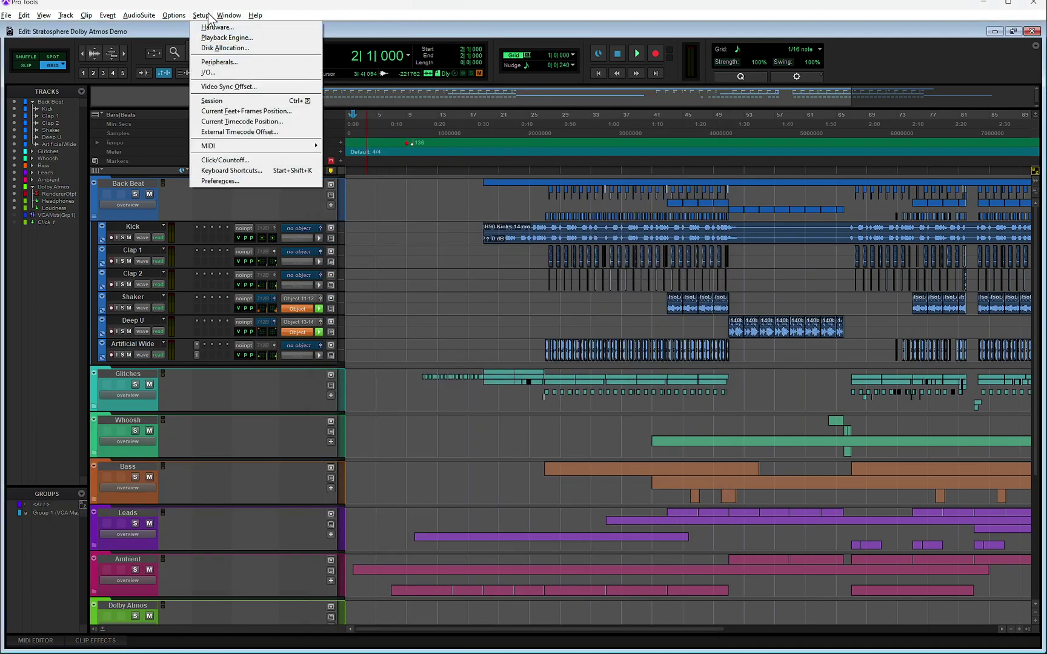
left_click(210, 28)
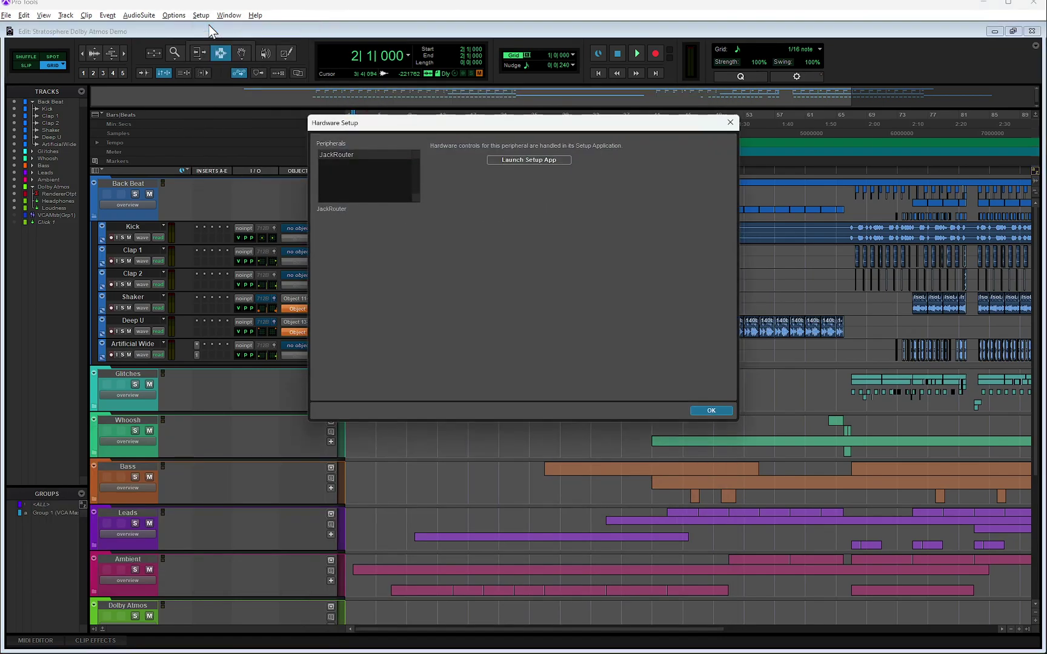
left_click(348, 154)
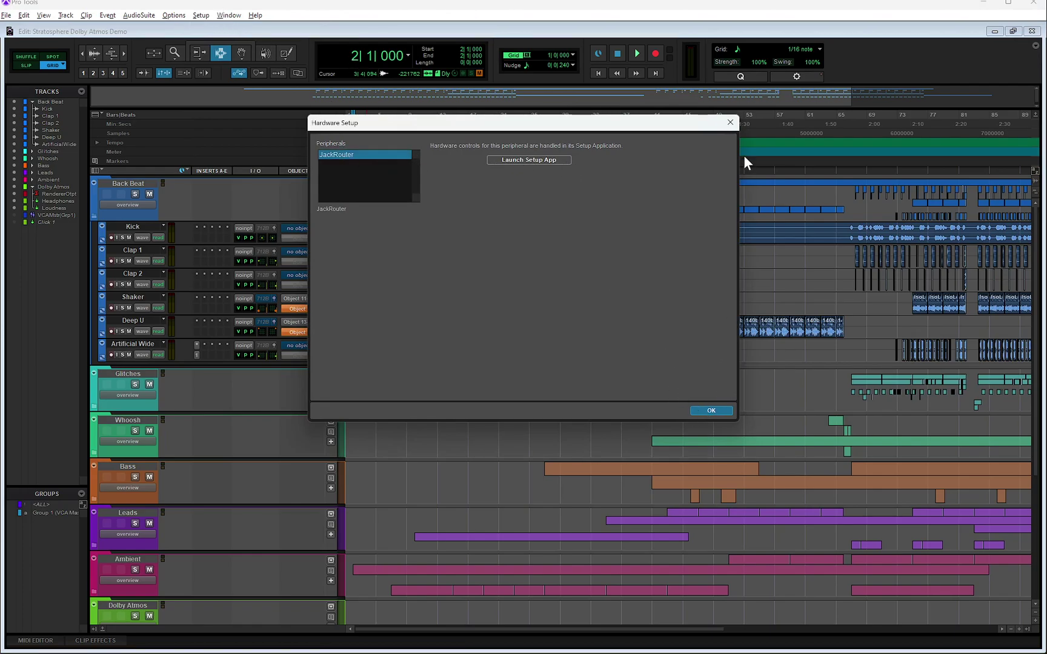
left_click(730, 123)
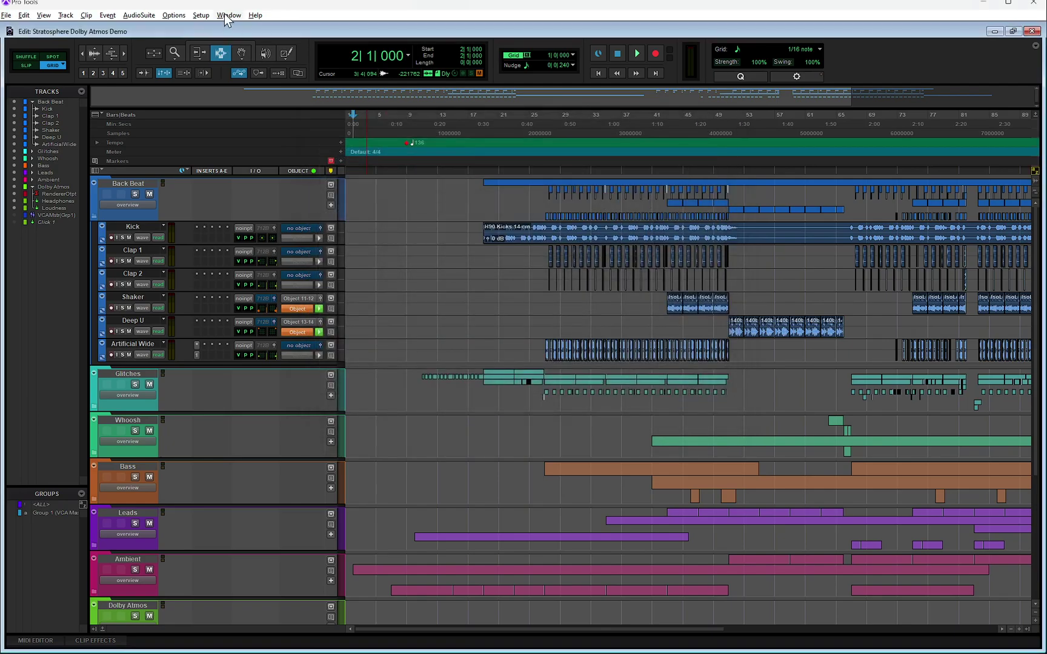
- Open Pro Tools' I/O Setup on its Dolby Atmos page
left_click(201, 15)
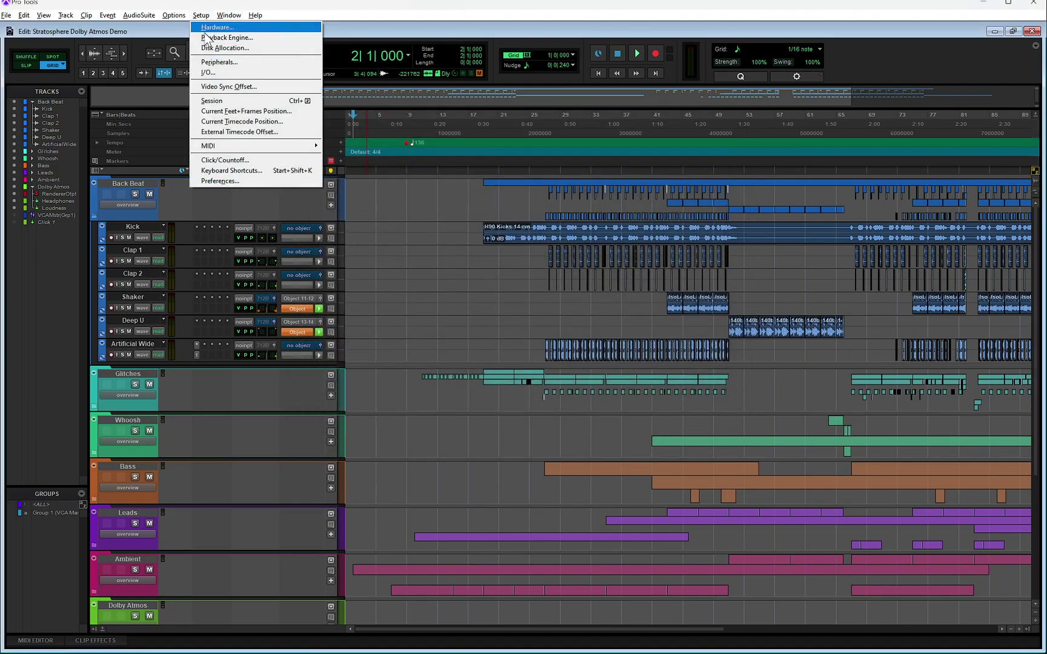
left_click(209, 72)
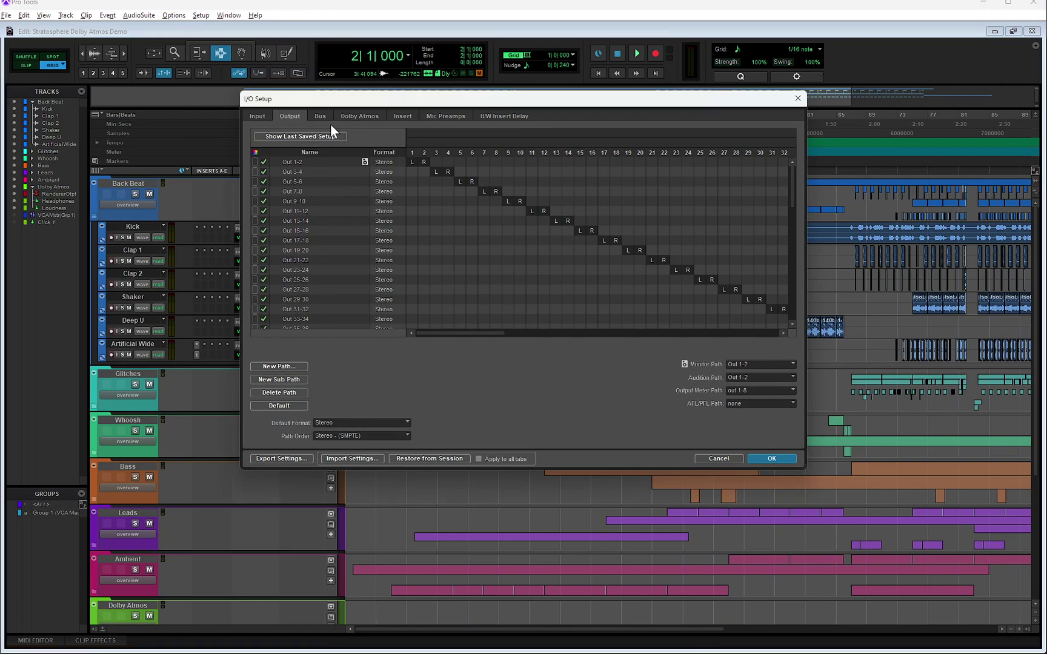
left_click(360, 116)
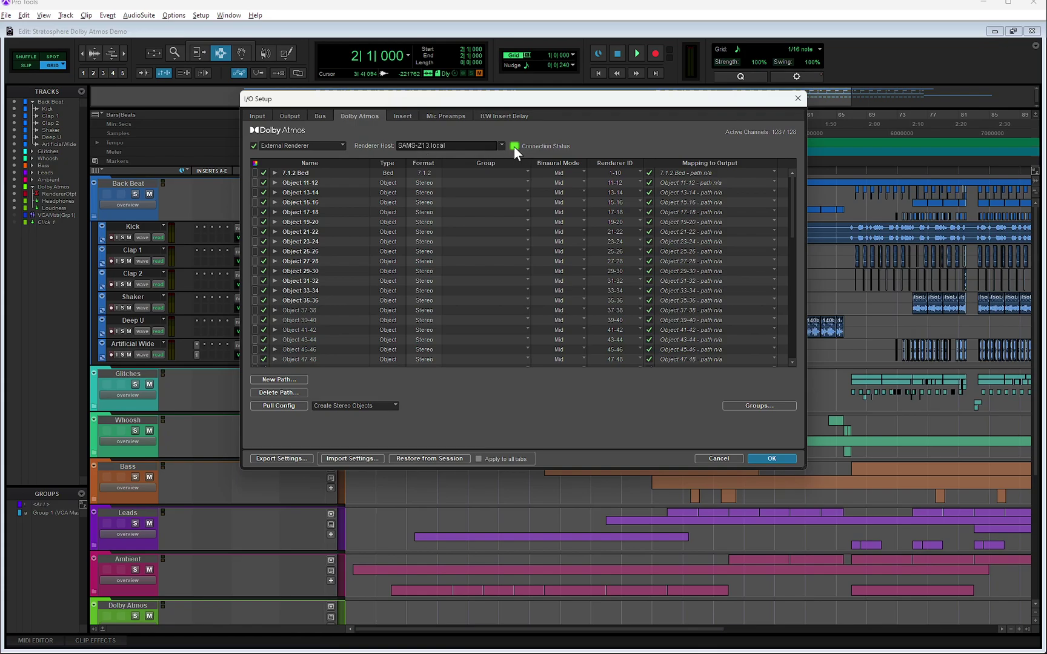
- Bring the Dolby Atmos Renderer window in front of Pro Tools
key("alt+Tab")
key("alt+Tab")
key("alt+Tab")
key("alt+Tab")
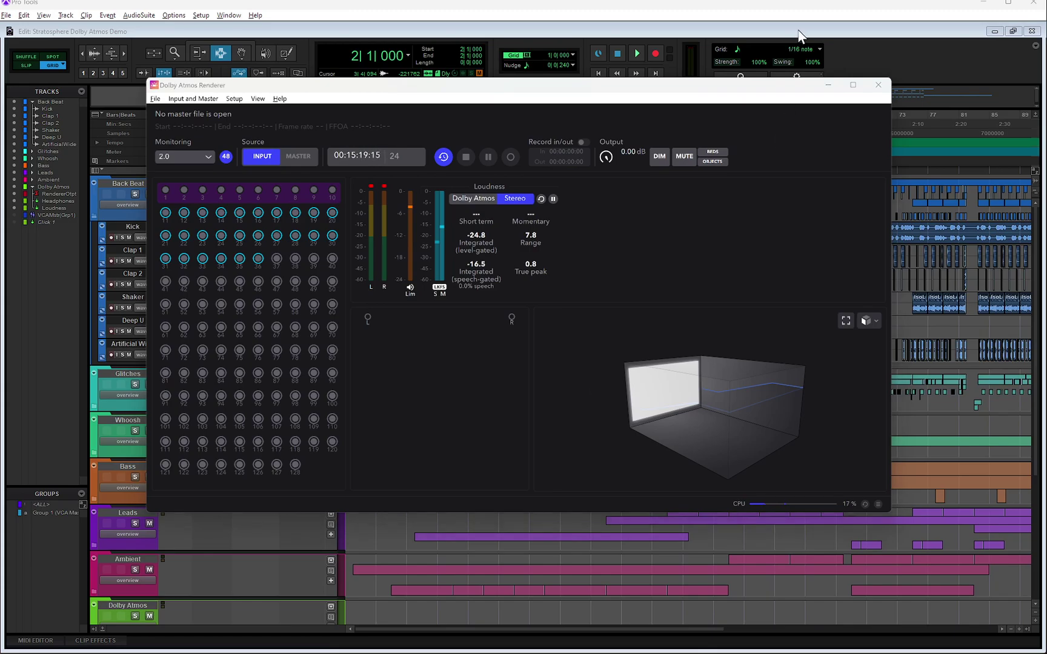
- Minimise the renderer and scroll through the Dolby Atmos object path list in I/O Setup
left_click(828, 86)
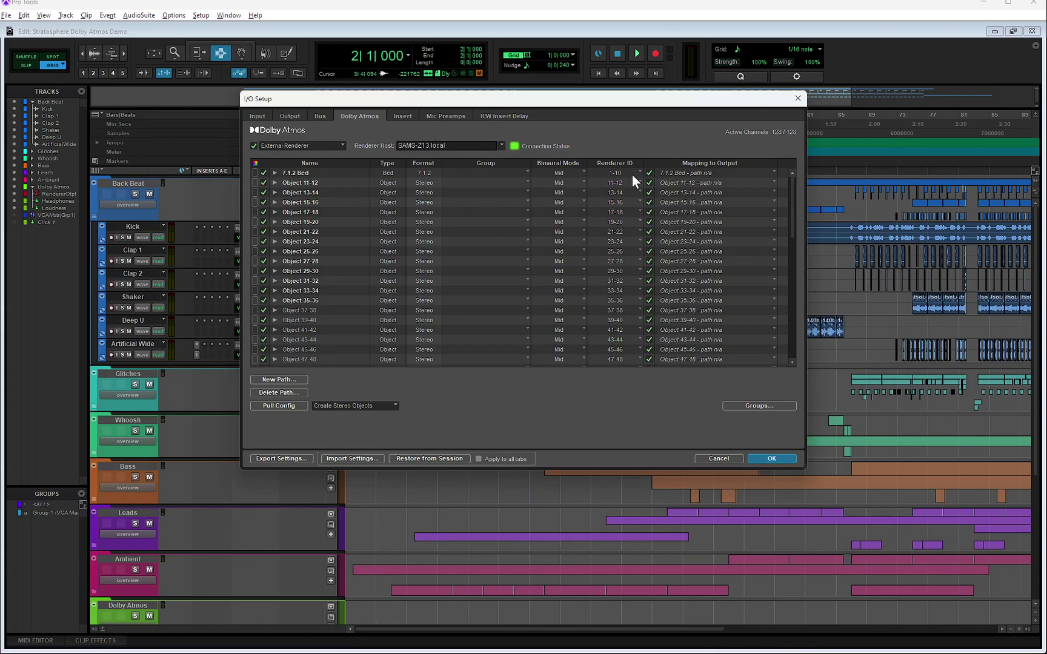
scroll(685, 188, "down", 4)
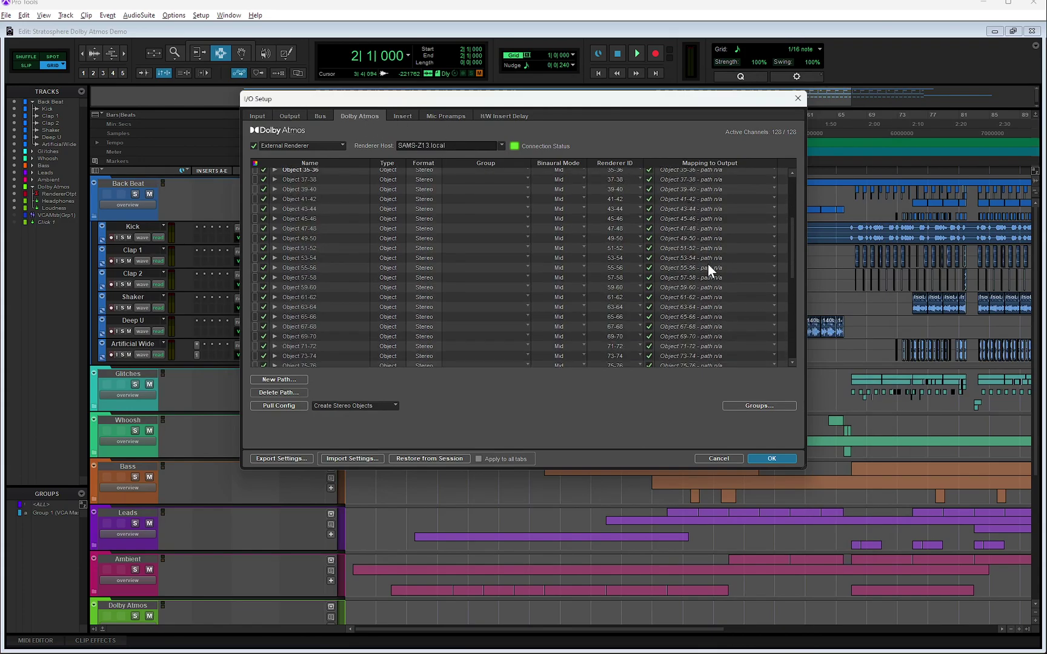
scroll(708, 265, "up", 4)
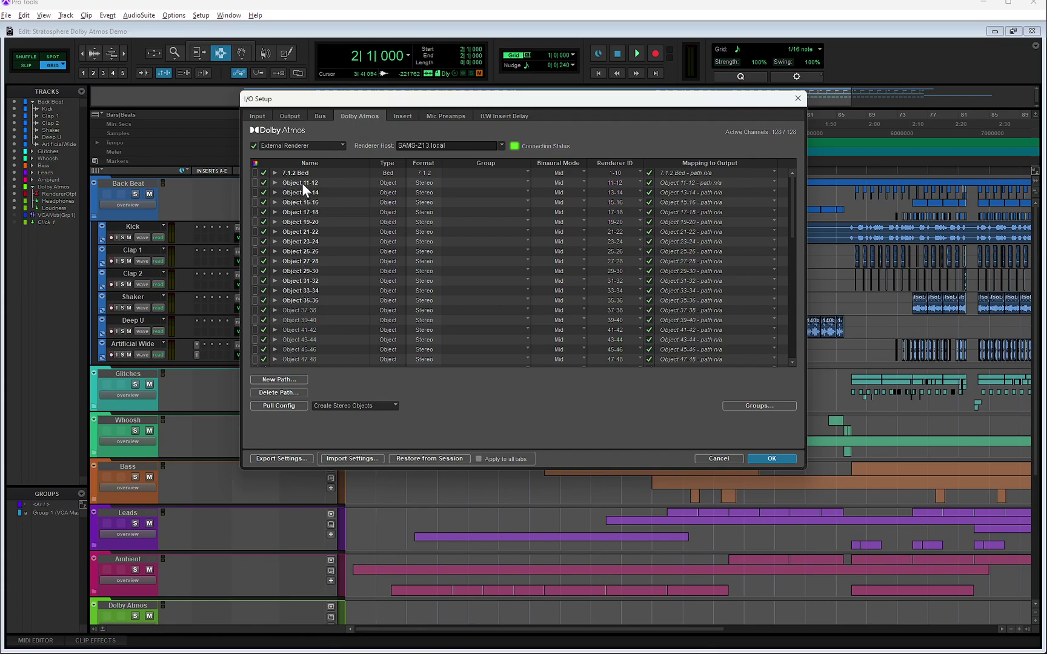
- Map Objects 11-12 through 23-24 to their matching outputs, Out 11-12 to Out 23-24
left_click(699, 183)
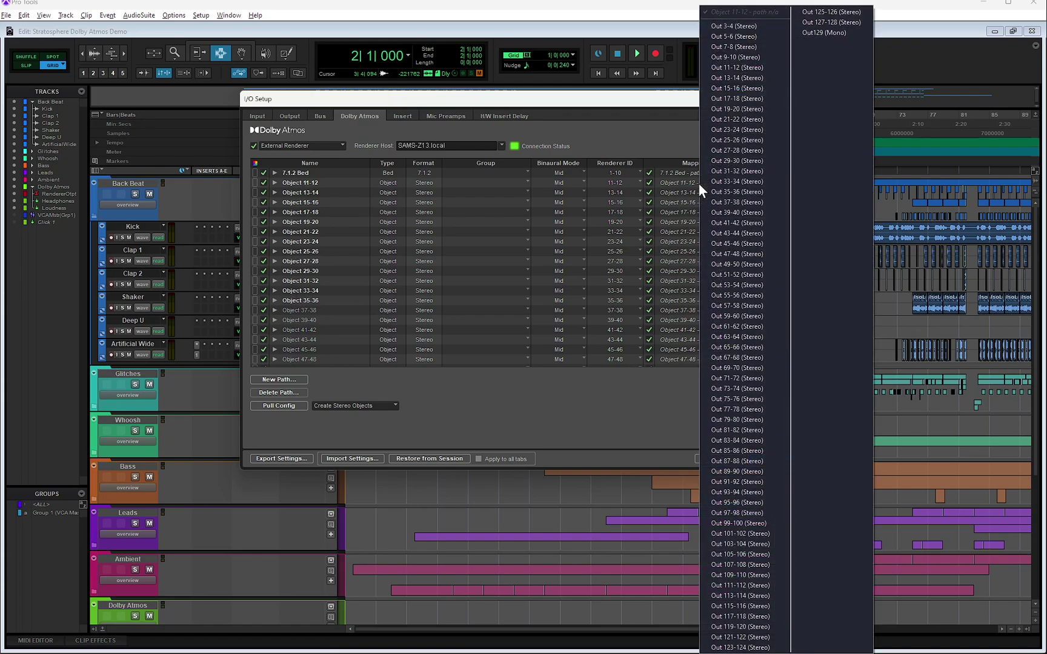
left_click(747, 68)
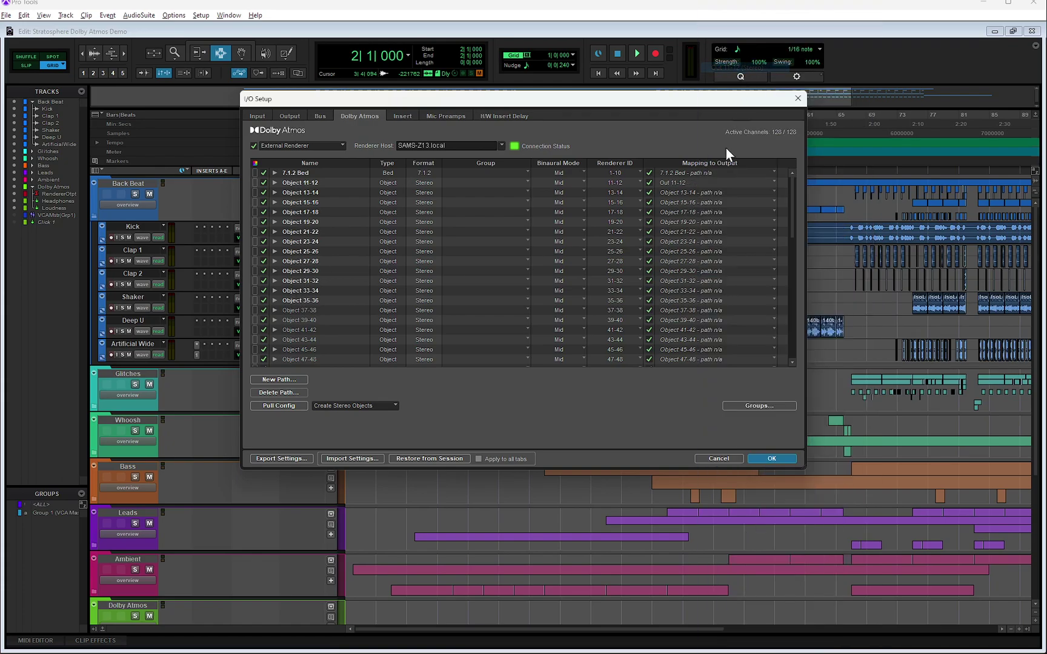
left_click(705, 192)
left_click(746, 71)
left_click(708, 202)
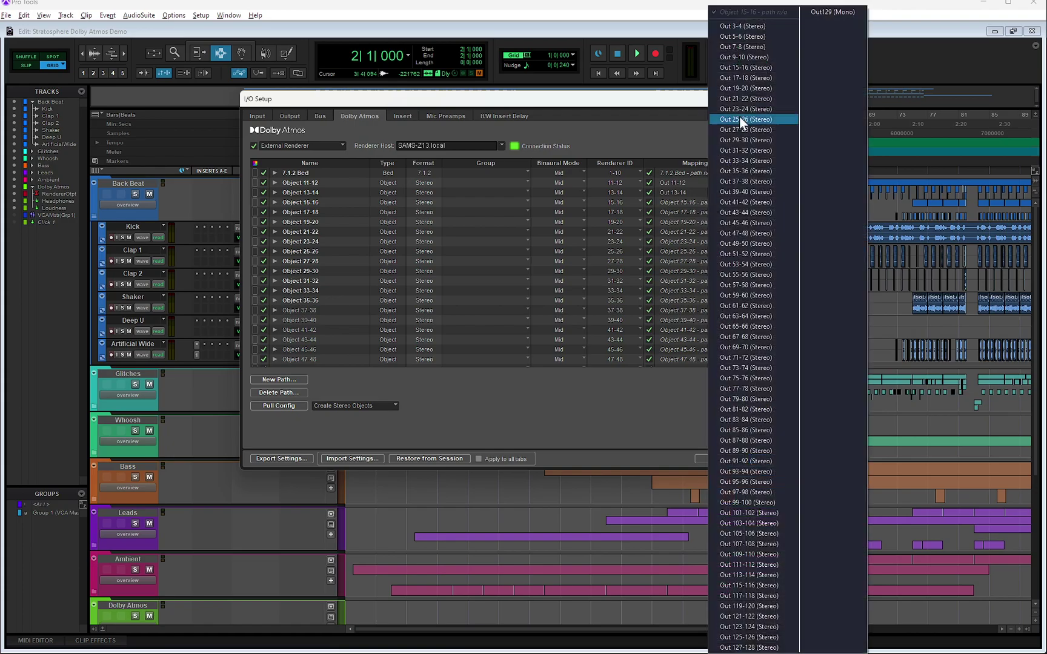
left_click(747, 71)
left_click(710, 212)
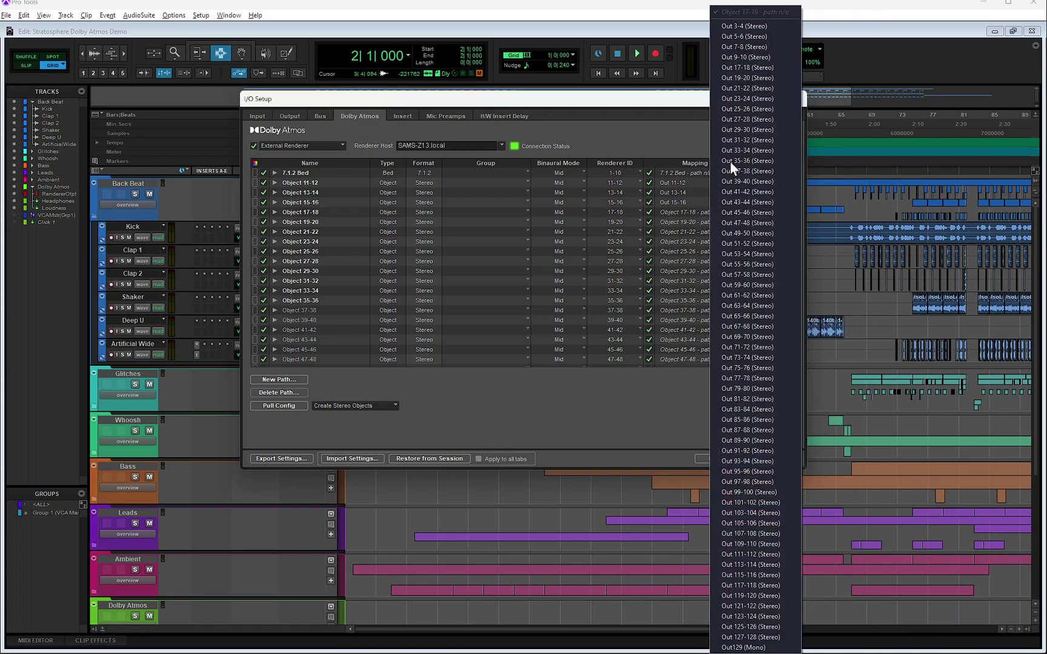
left_click(763, 71)
left_click(702, 219)
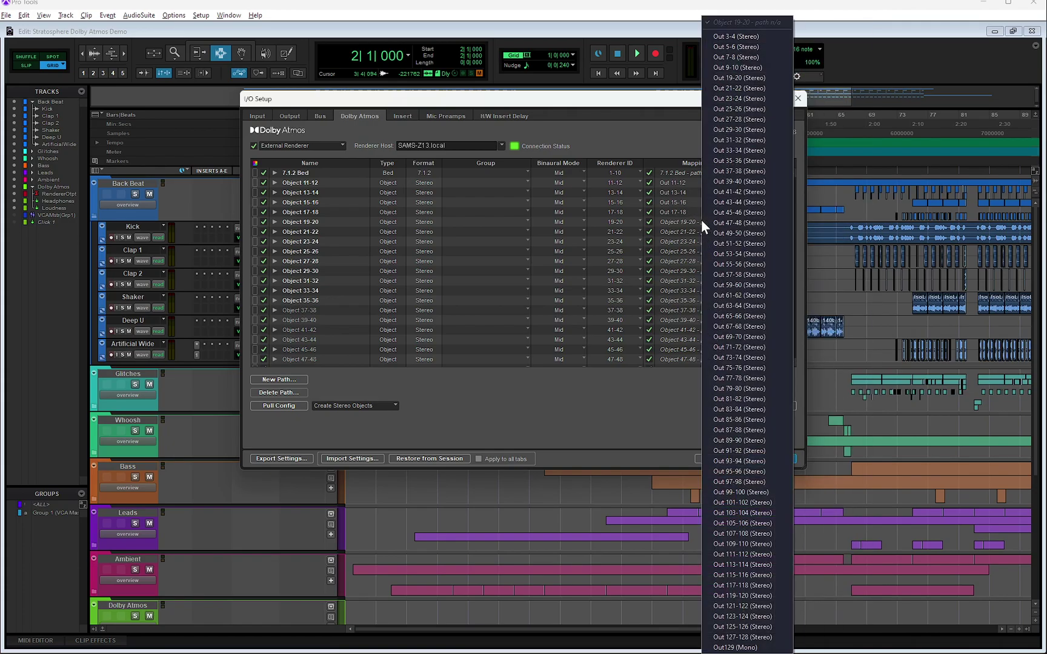
left_click(741, 81)
left_click(682, 231)
left_click(726, 89)
left_click(689, 242)
left_click(748, 97)
- Map Objects 25-26 through 35-36 to Out 25-26 to Out 35-36 and confirm I/O Setup
left_click(697, 251)
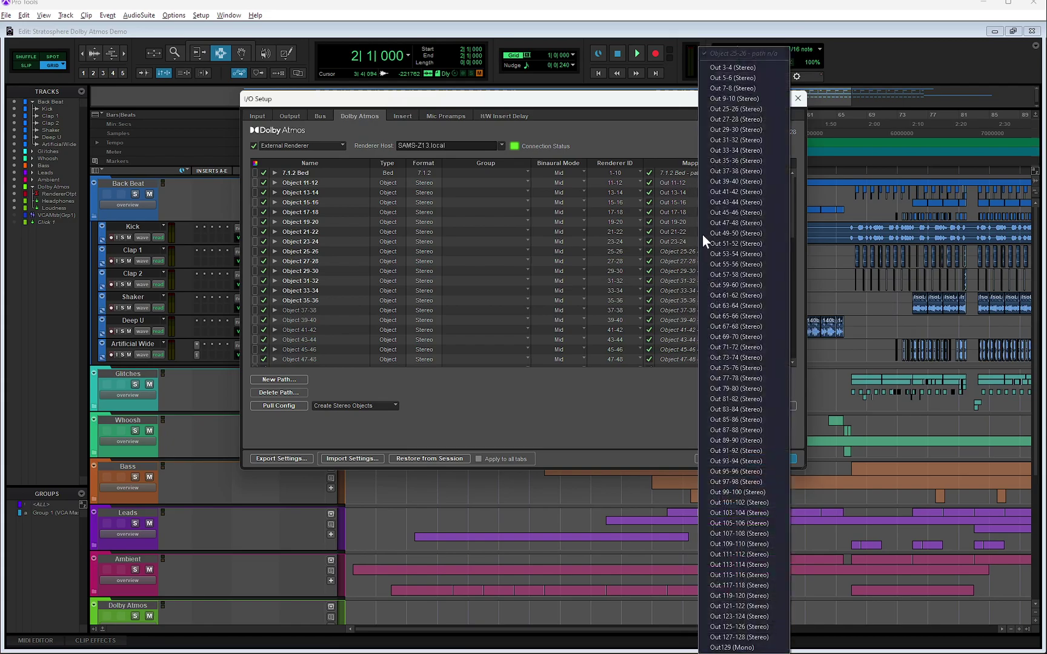
left_click(736, 111)
left_click(697, 263)
left_click(732, 132)
left_click(692, 267)
left_click(739, 128)
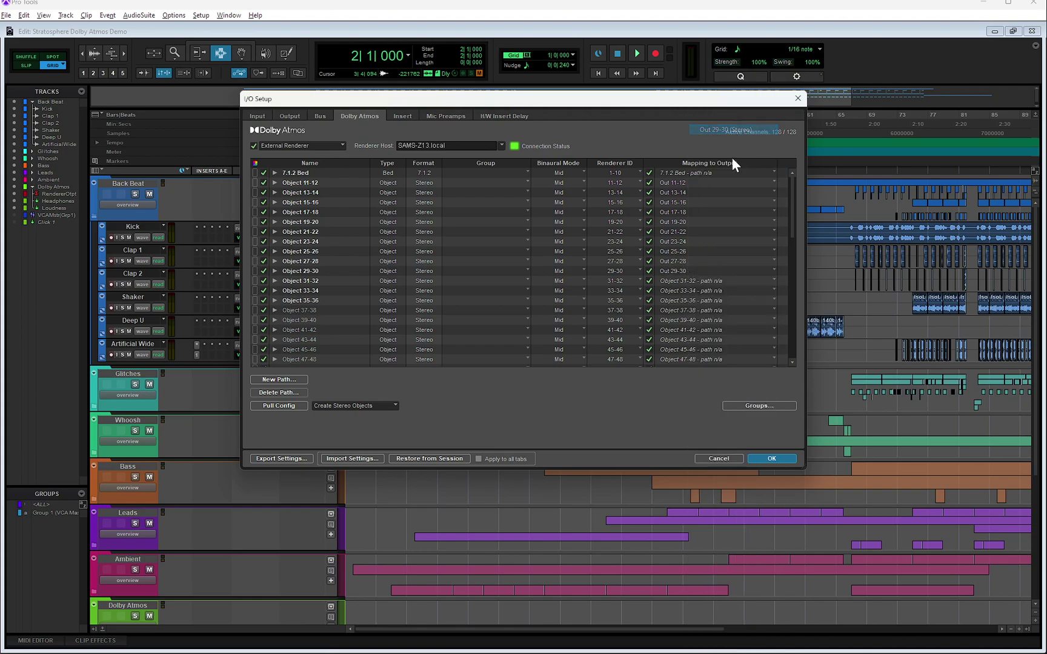
left_click(703, 281)
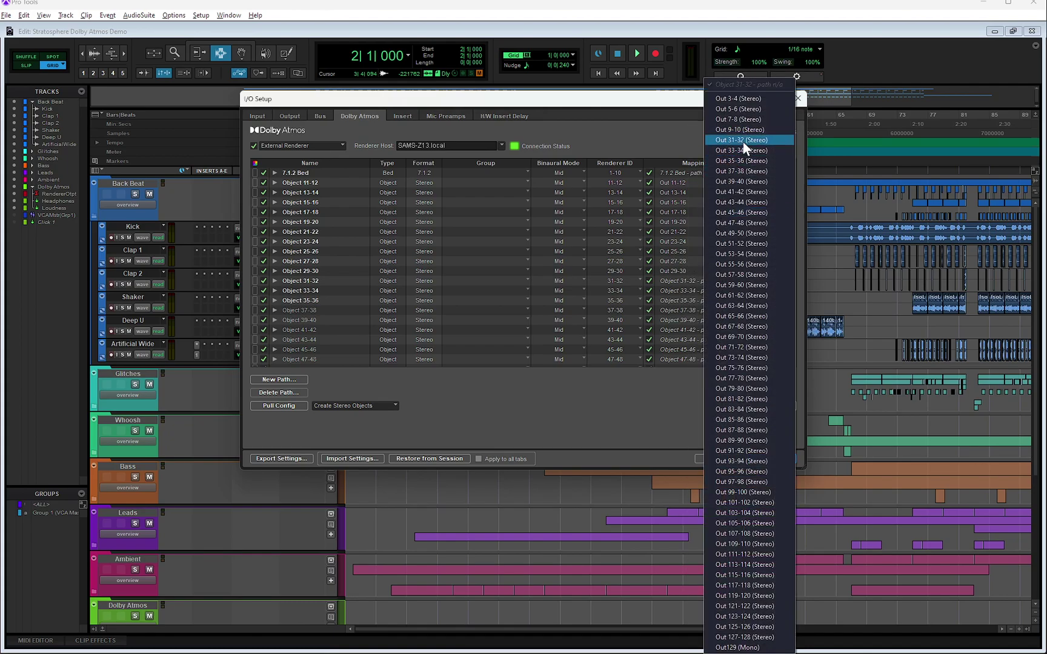
left_click(741, 140)
left_click(689, 290)
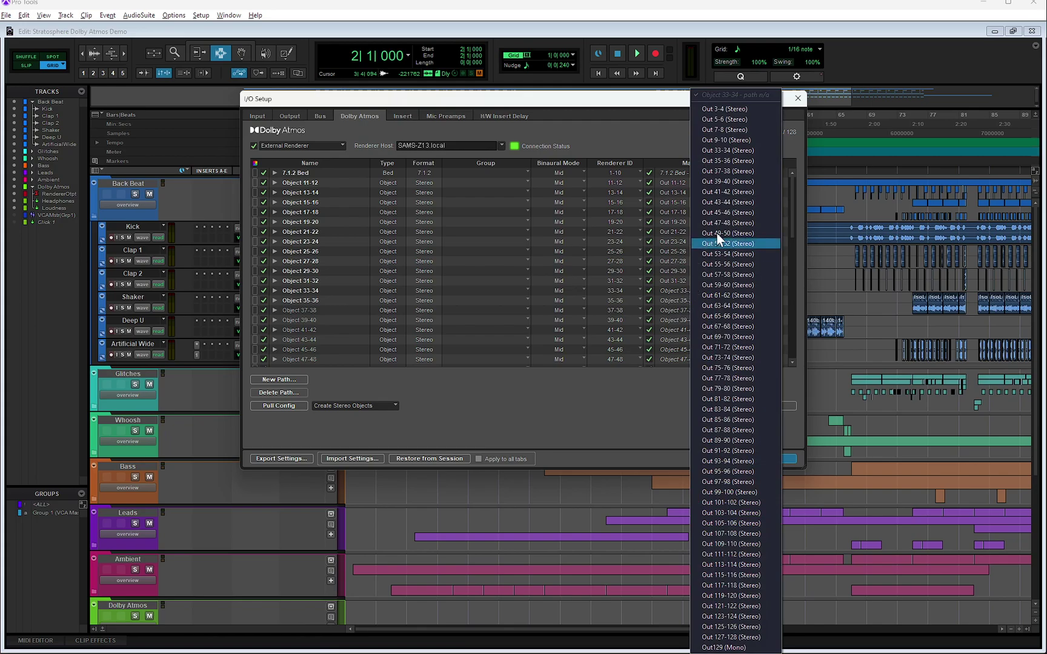
left_click(736, 152)
left_click(689, 301)
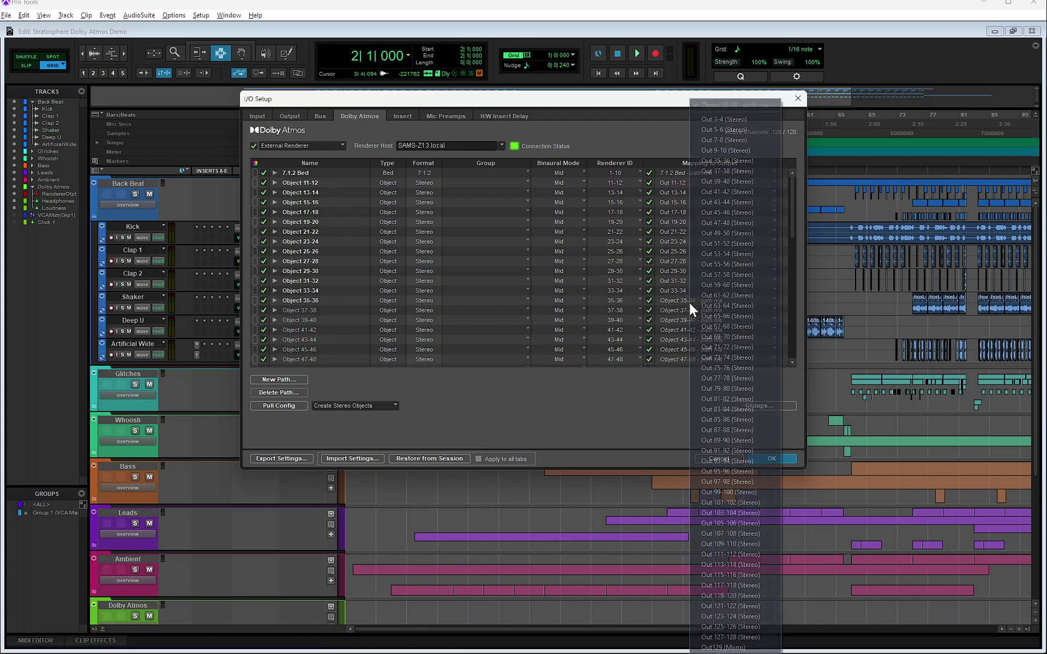
left_click(728, 162)
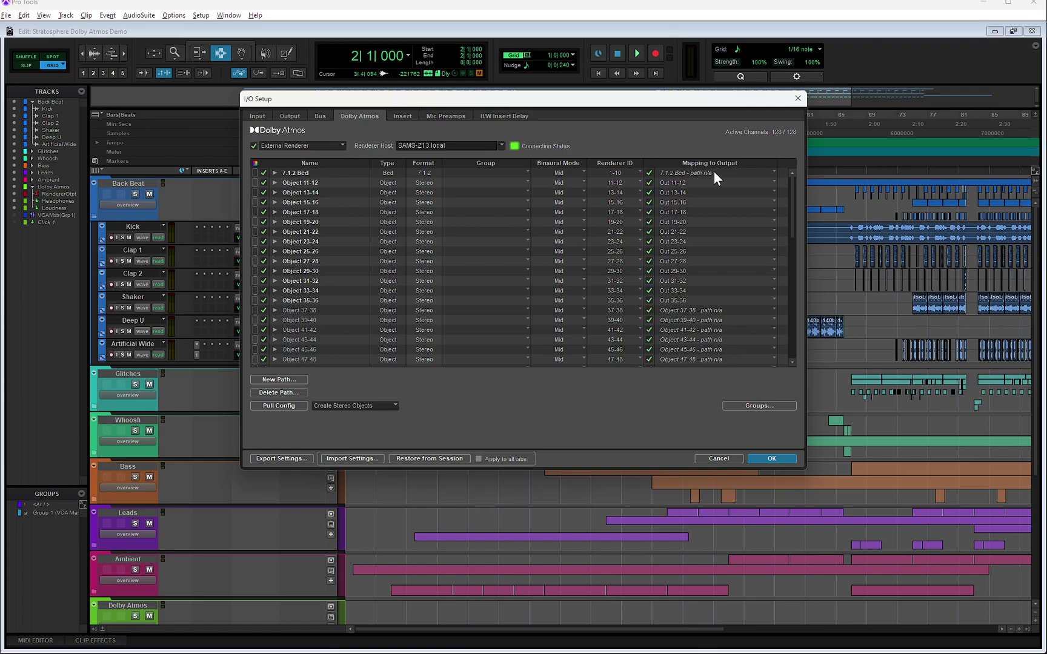
left_click(770, 458)
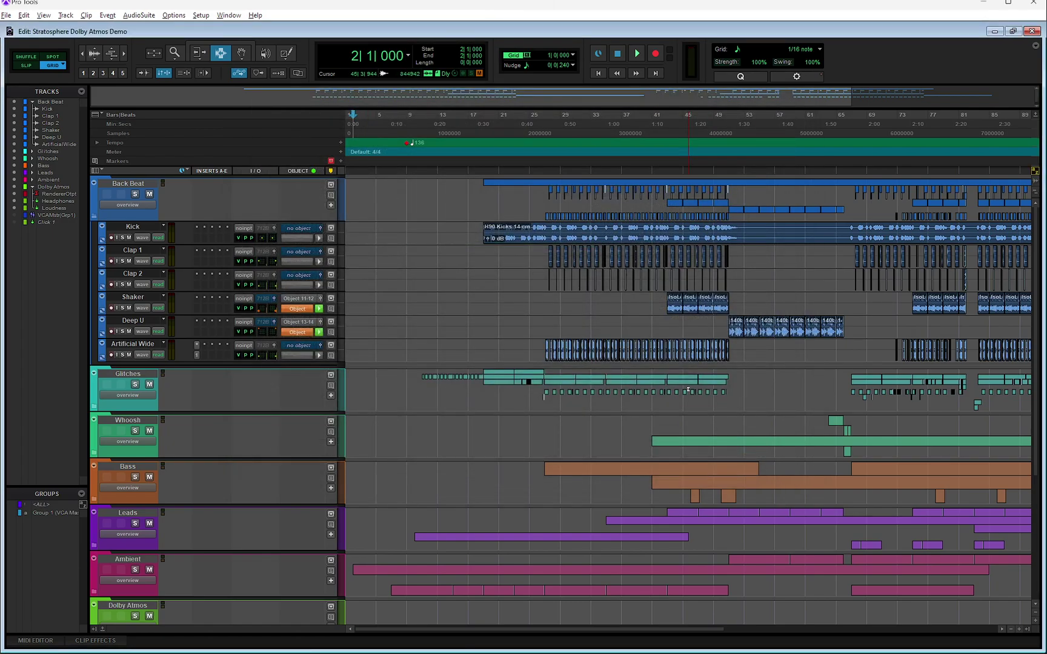
- Move the Dolby Atmos Renderer window lower right, then shift it to reveal the QjackCtl graph
key("alt+Tab")
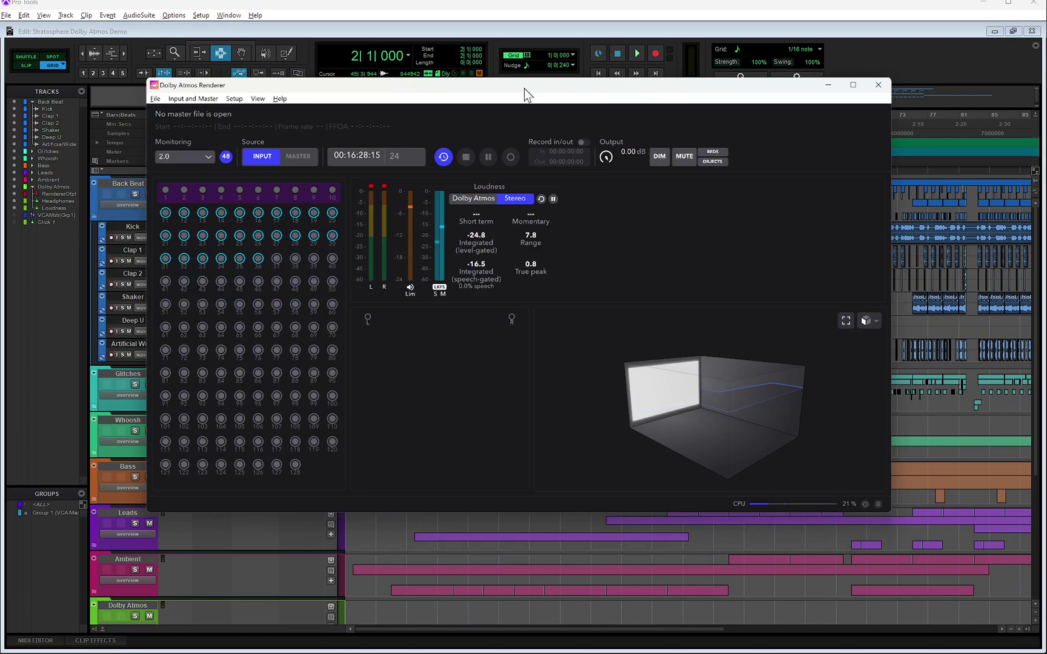
left_click_drag(524, 89, 660, 141)
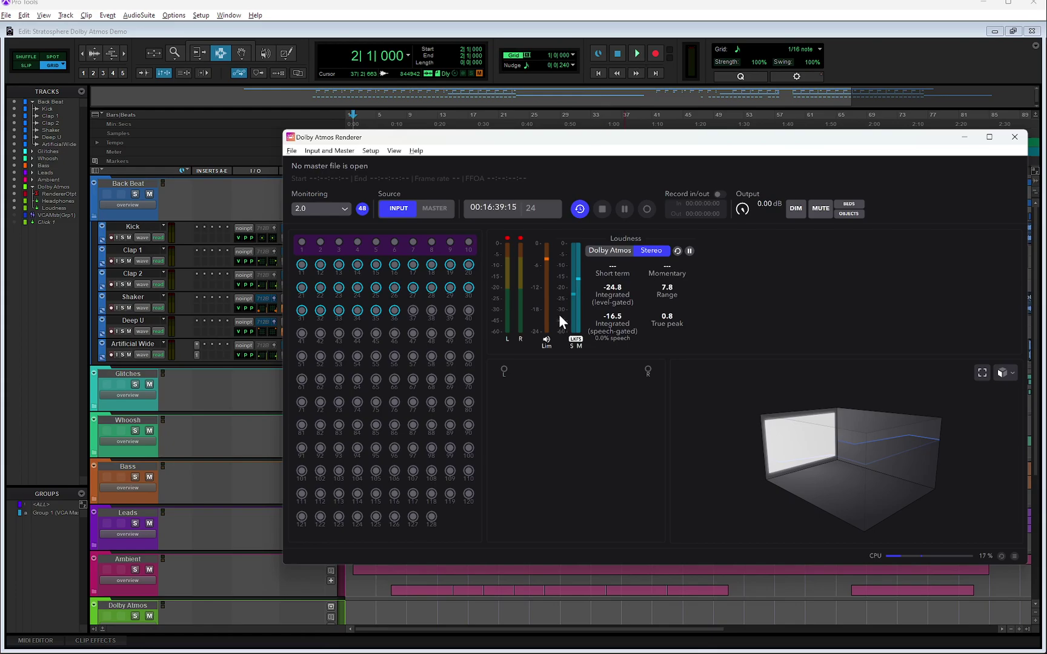
key("alt+Tab")
key("alt+Tab")
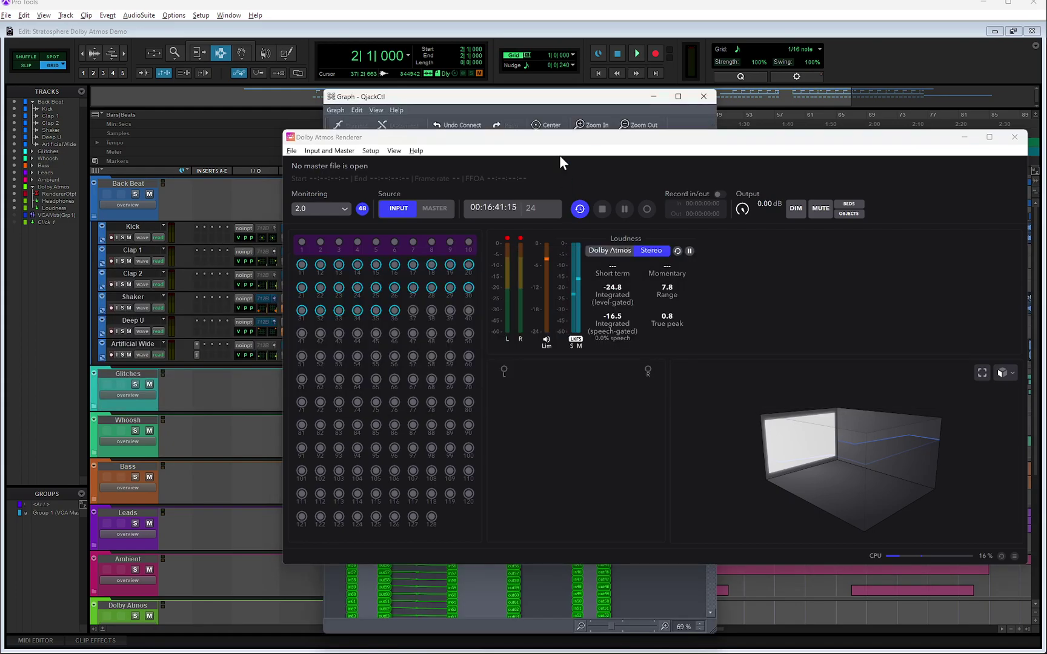
left_click_drag(560, 138, 510, 131)
- Close the QjackCtl graph and start Pro Tools playback so Renderer objects light up and move
left_click(703, 96)
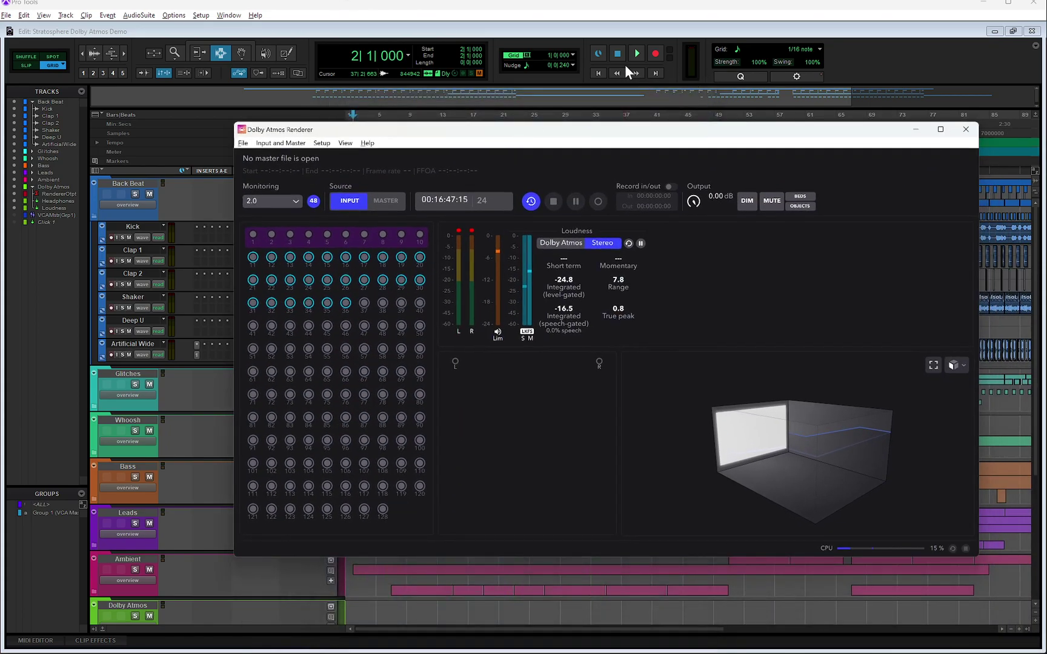
left_click(635, 54)
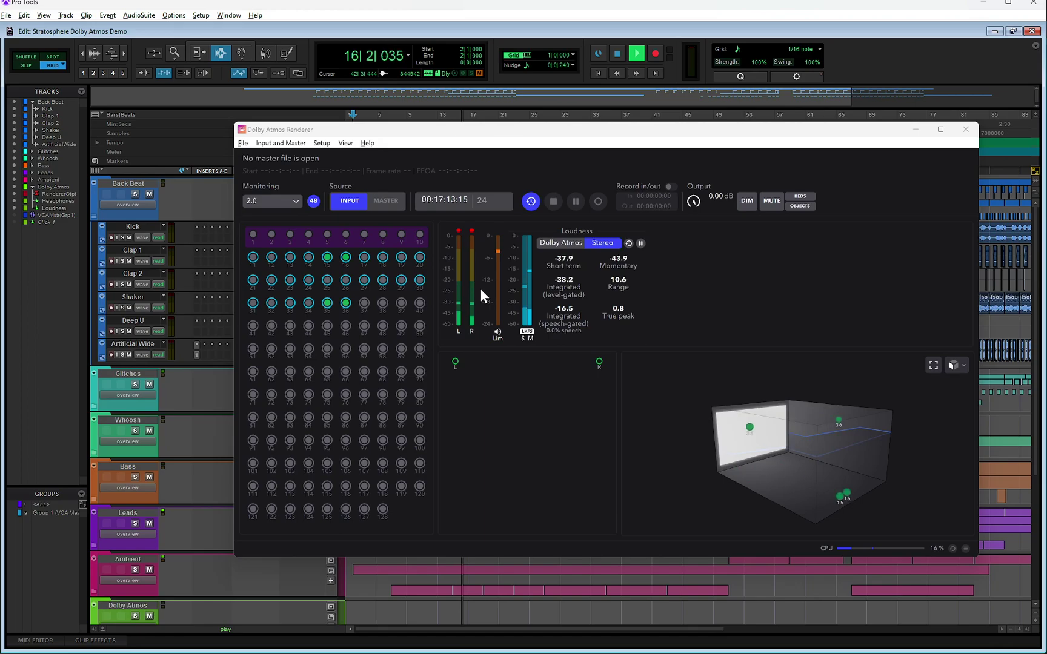
key("alt+Tab")
key("alt+Tab")
key("alt+Tab")
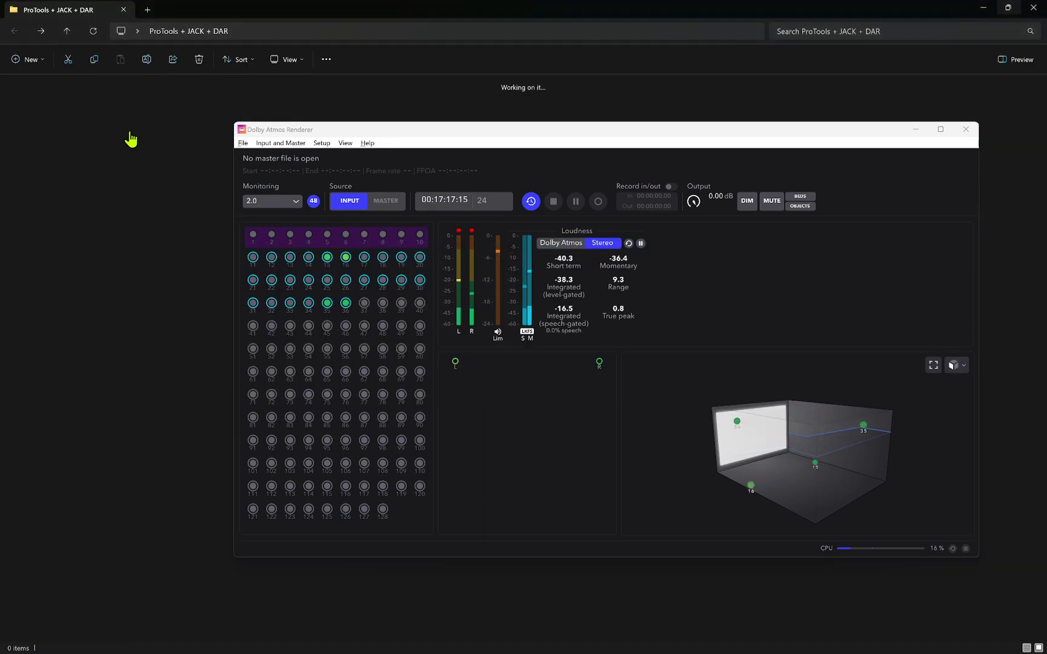
- Look at the JACK2 folder path, go up to Program Files, then return to ProTools + JACK + DAR
left_click(425, 31)
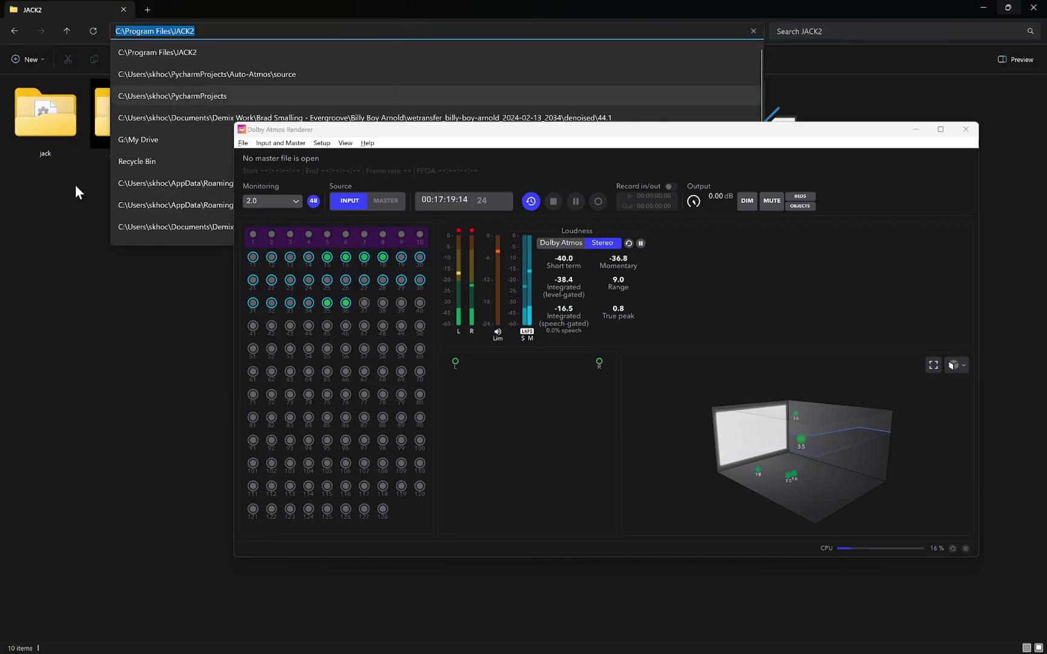
left_click(57, 336)
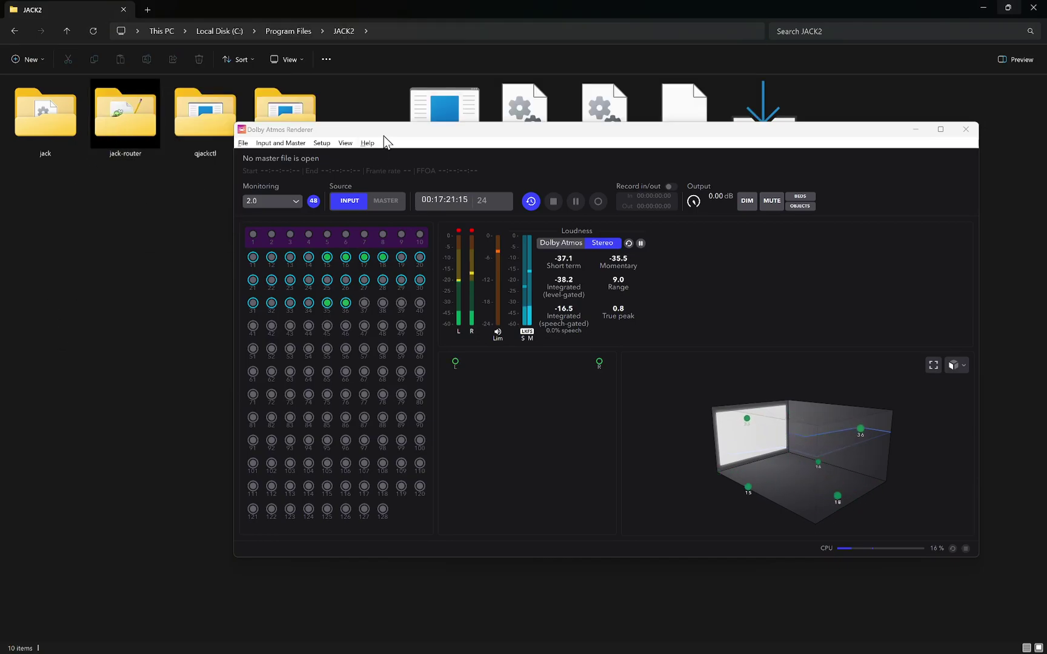
left_click_drag(383, 136, 421, 186)
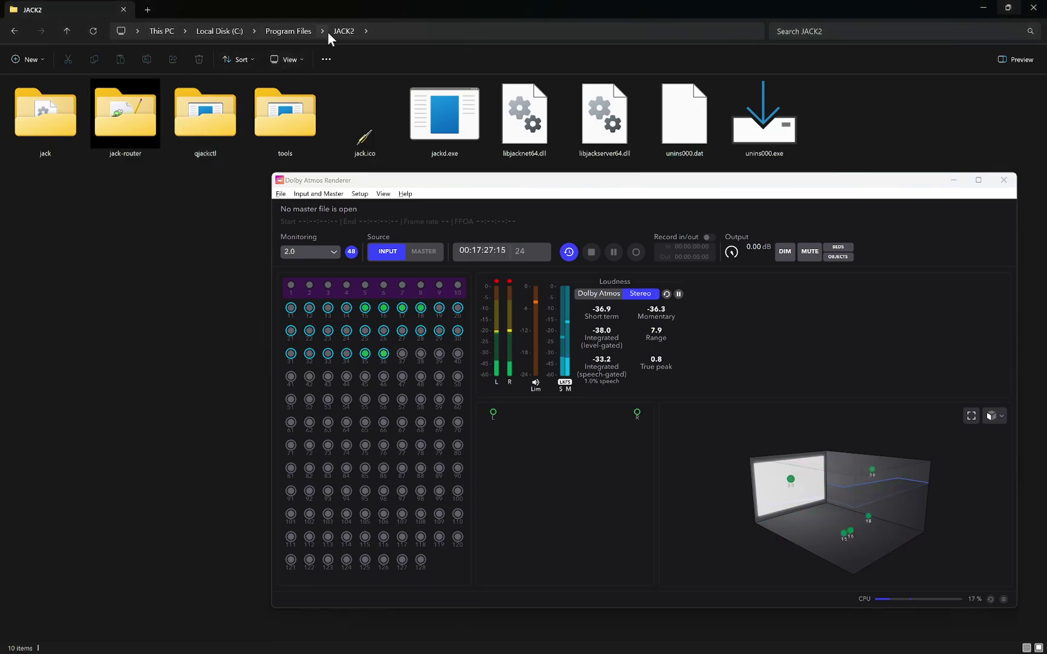
left_click(303, 31)
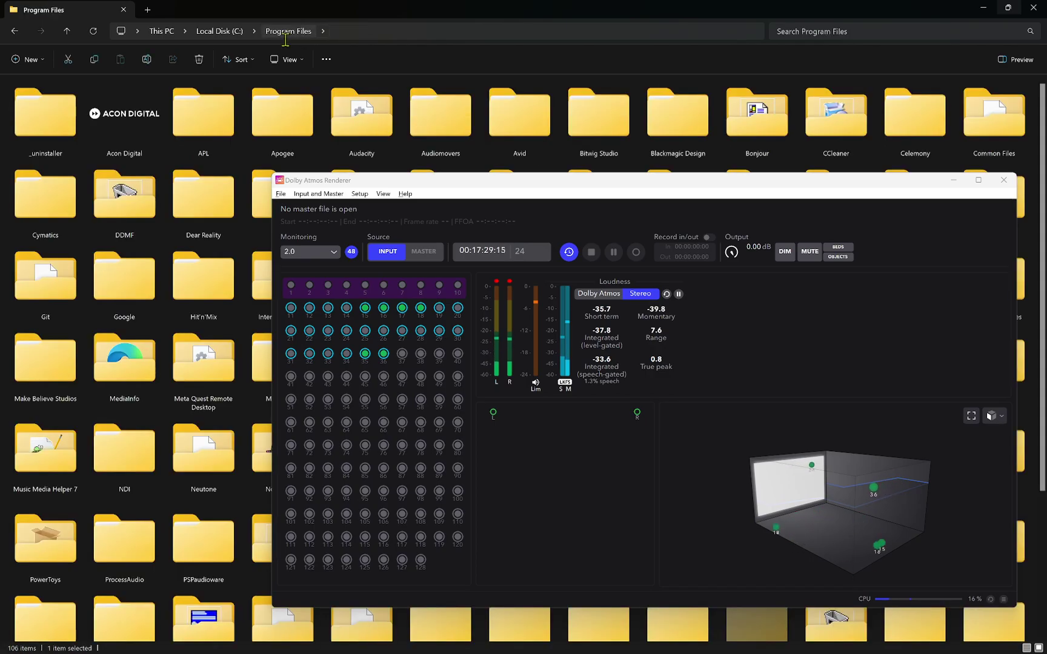
left_click_drag(387, 180, 507, 308)
left_click(11, 30)
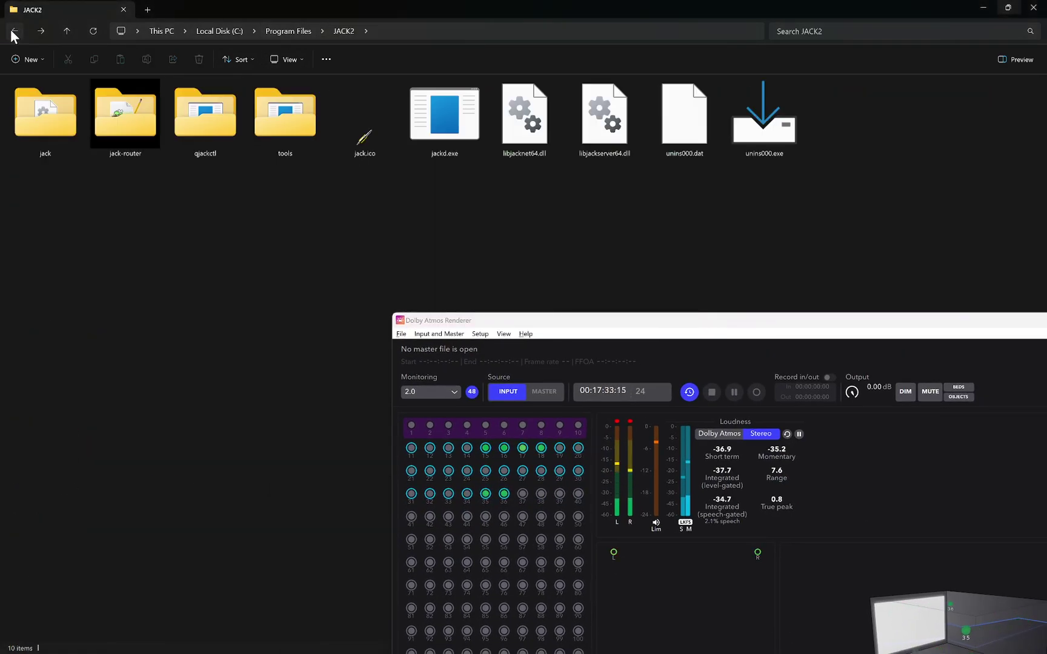
left_click(14, 30)
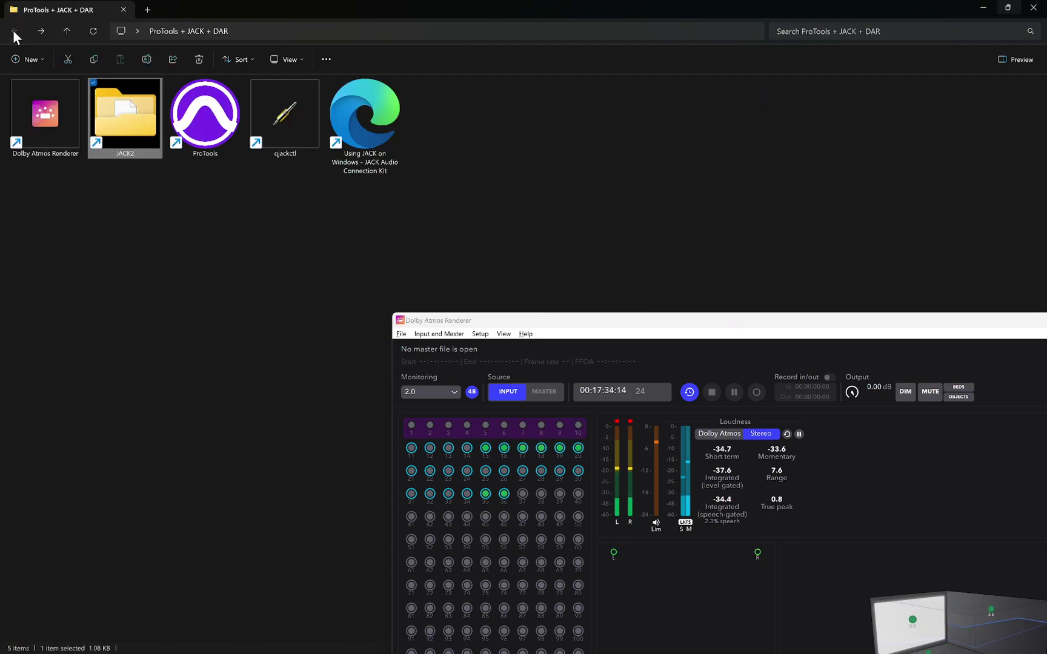
right_click(120, 119)
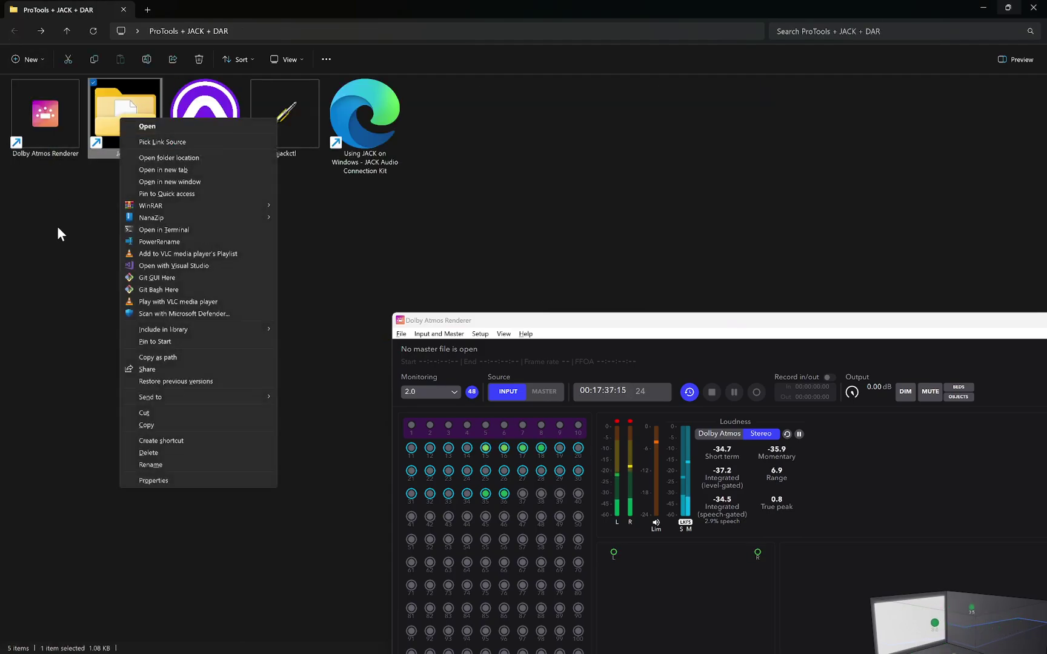
left_click(57, 229)
right_click(131, 127)
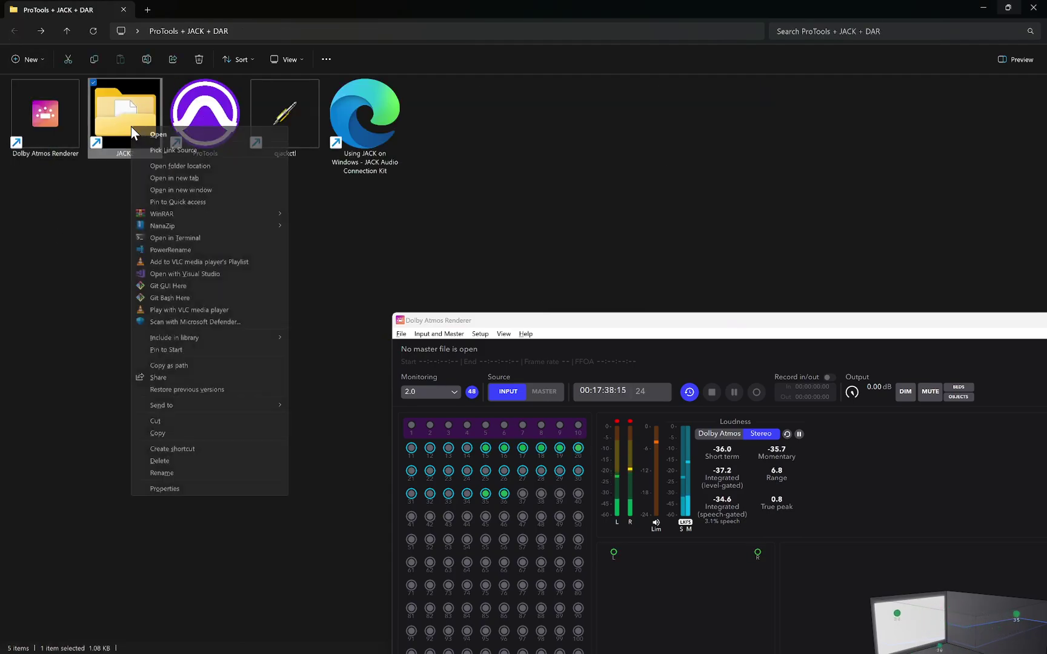
left_click(169, 482)
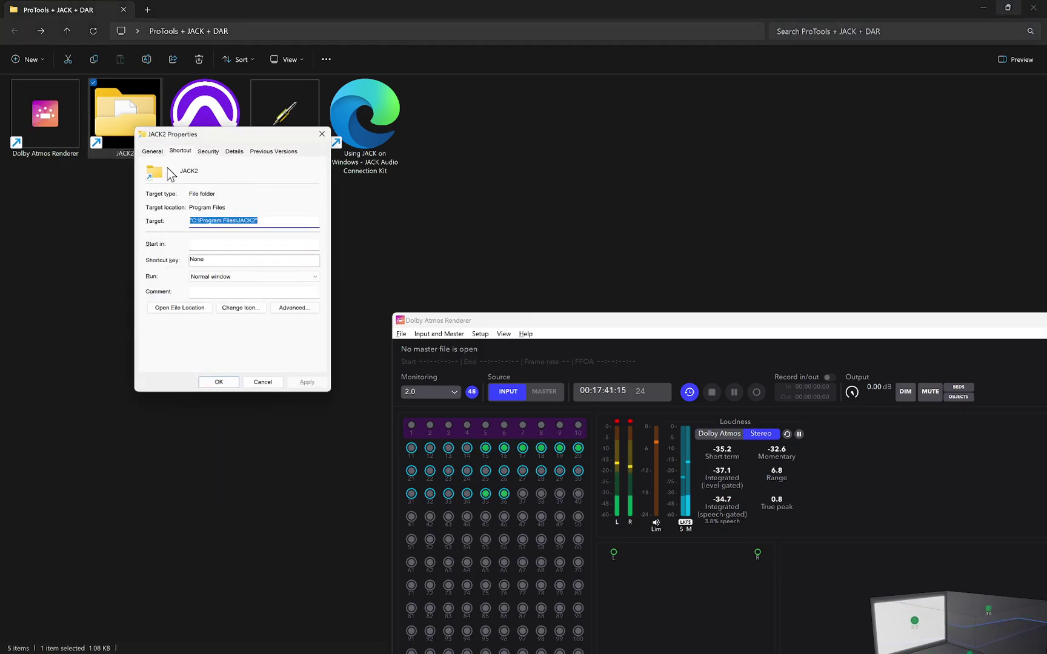
left_click(152, 151)
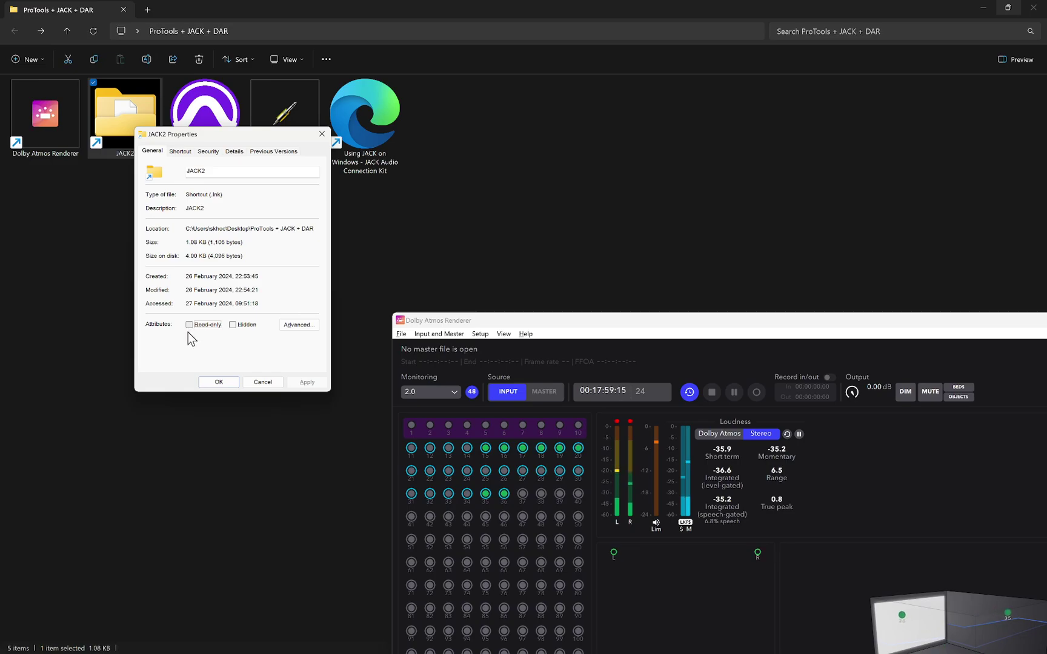
left_click(264, 382)
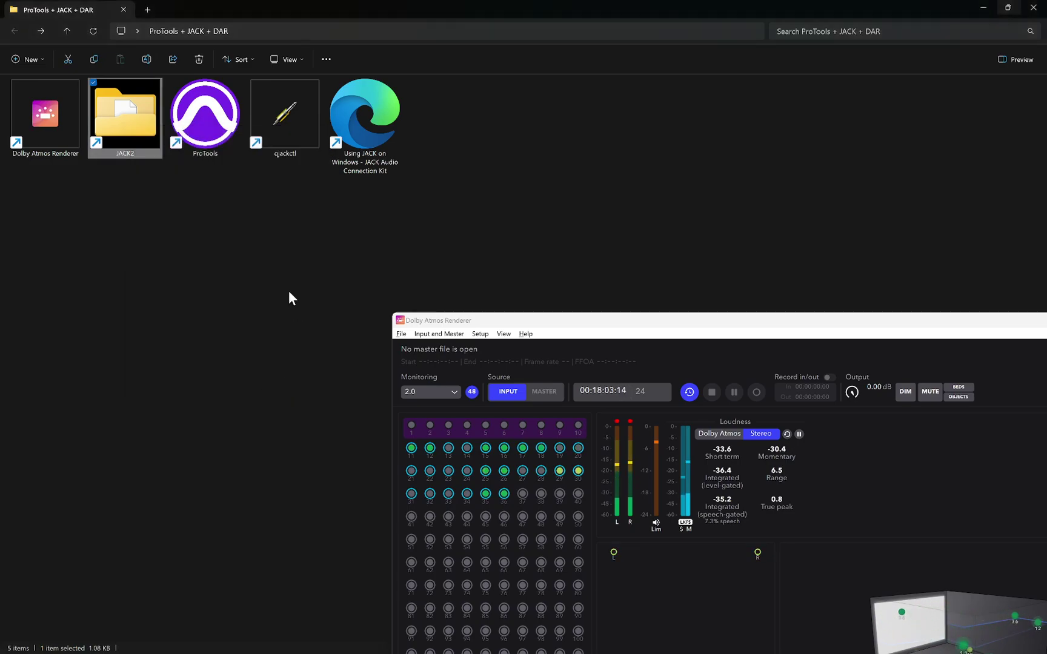
- Drag the Dolby Atmos Renderer window up and left so its room view is fully visible
left_click_drag(698, 322, 475, 159)
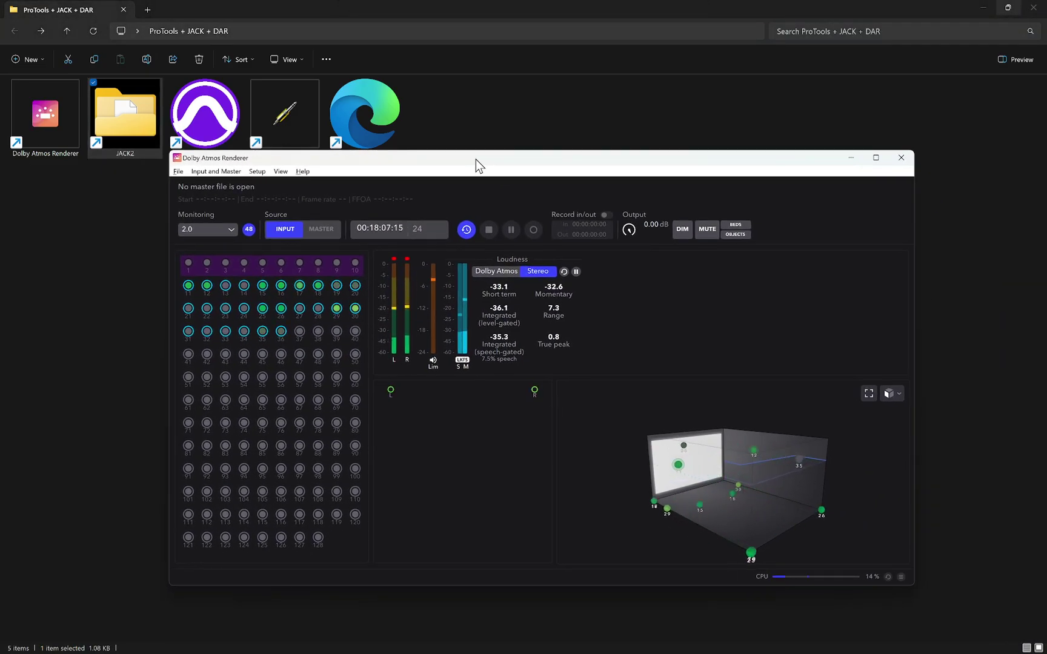